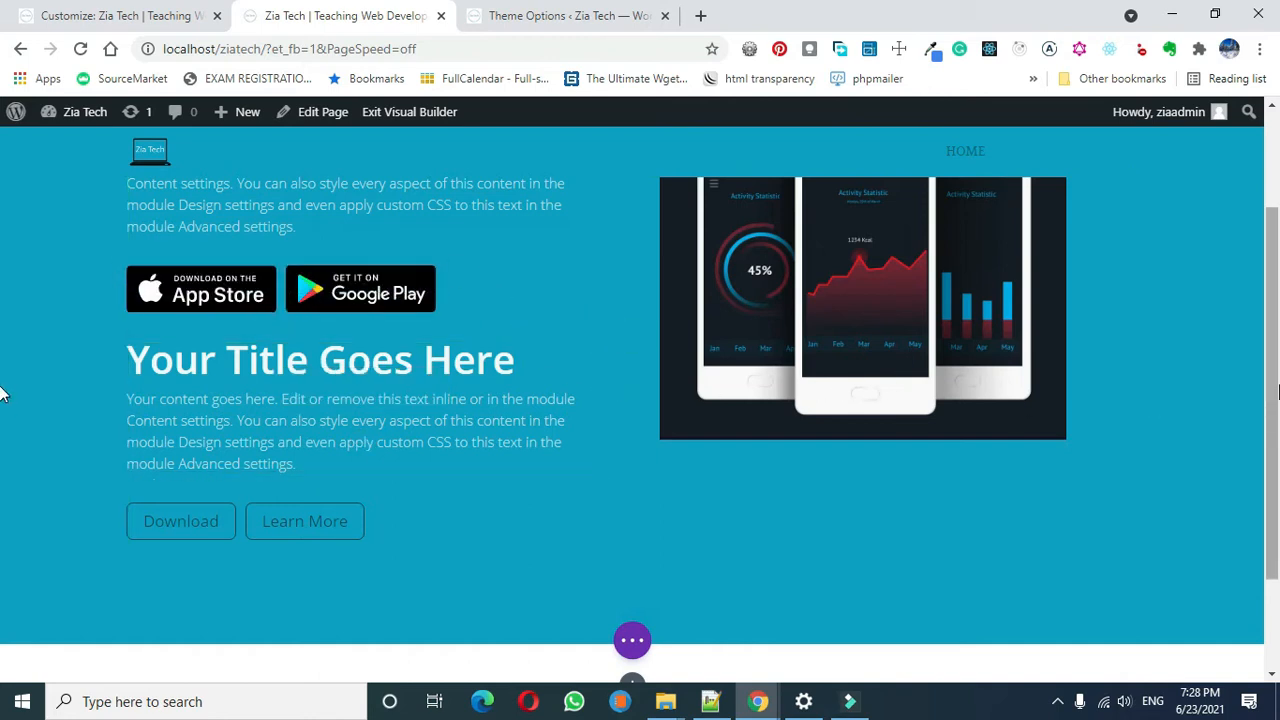
Examine the page's store badges and the Download and Learn More buttons, comparing the finished layout with the visual builder's
scroll(2, 393, up, 3)
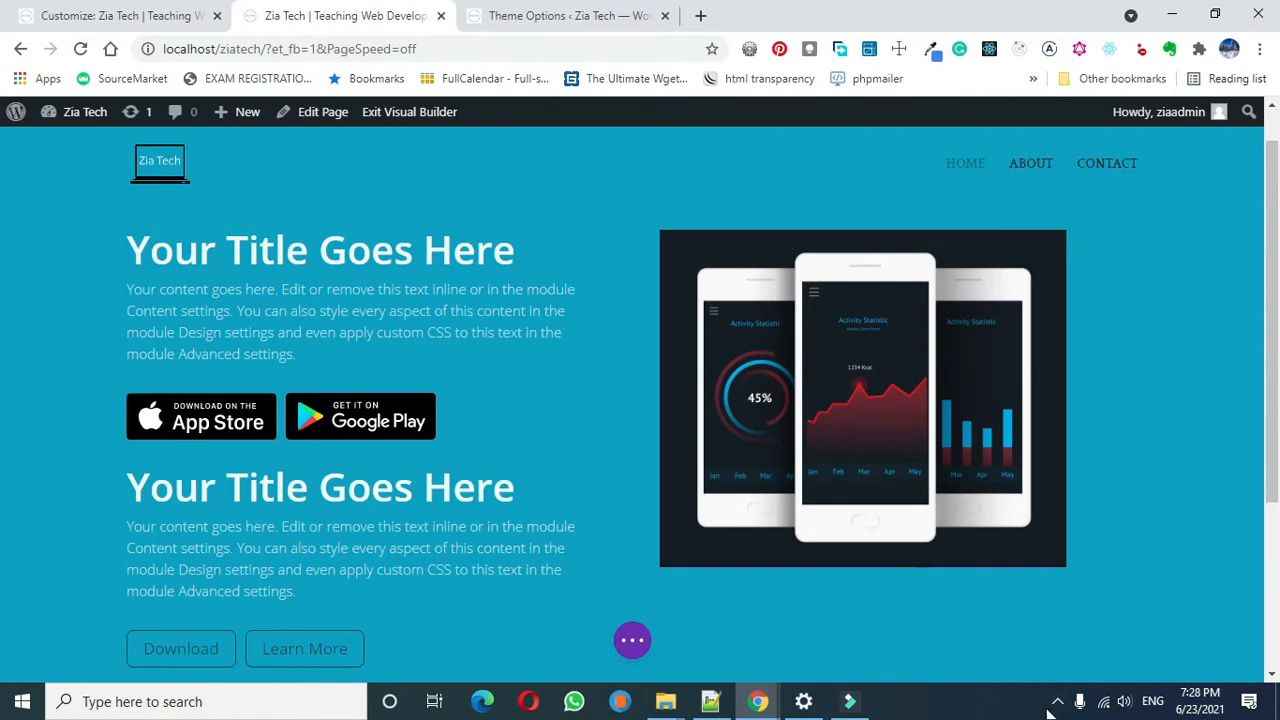
scroll(1117, 614, down, 3)
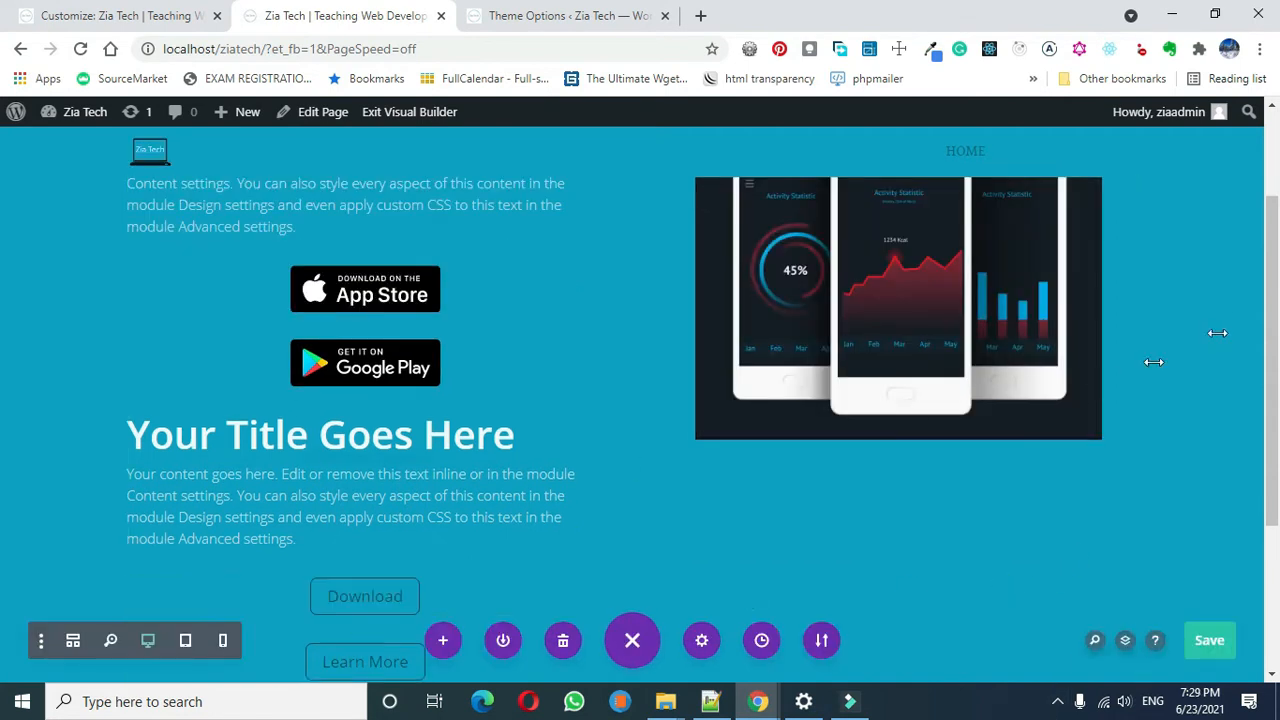
scroll(0, 305, up, 3)
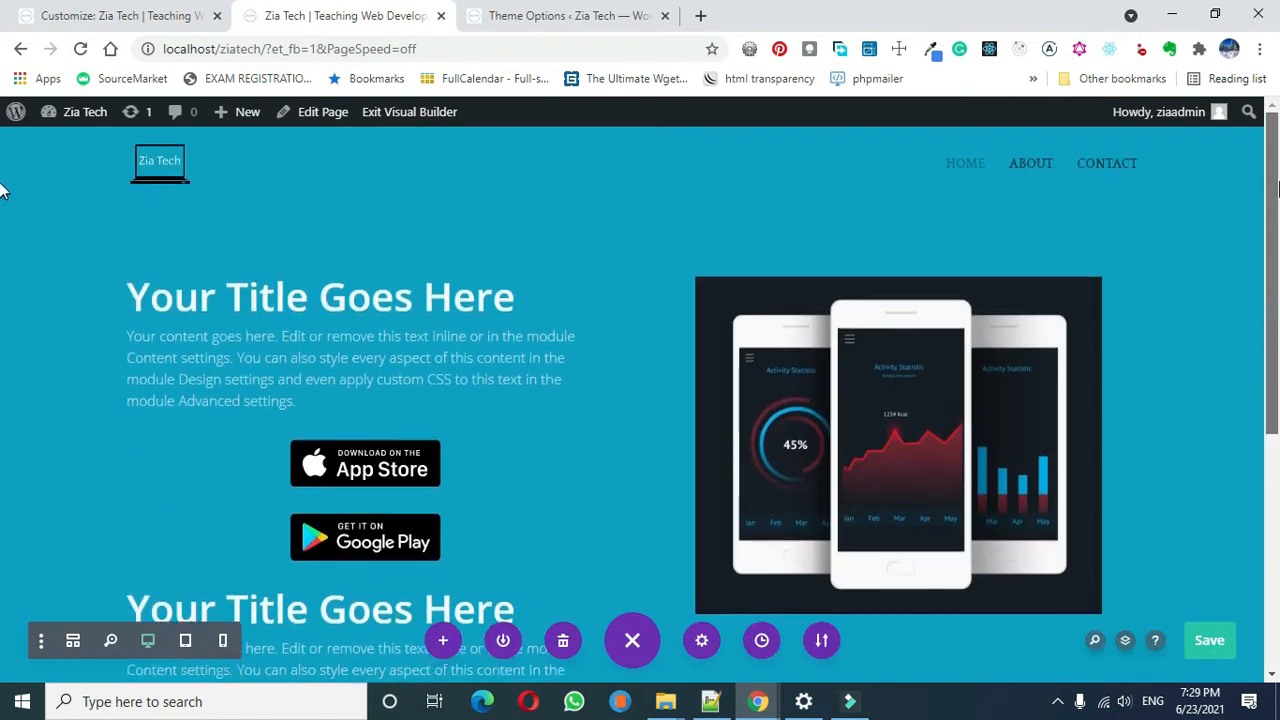
scroll(0, 270, down, 1)
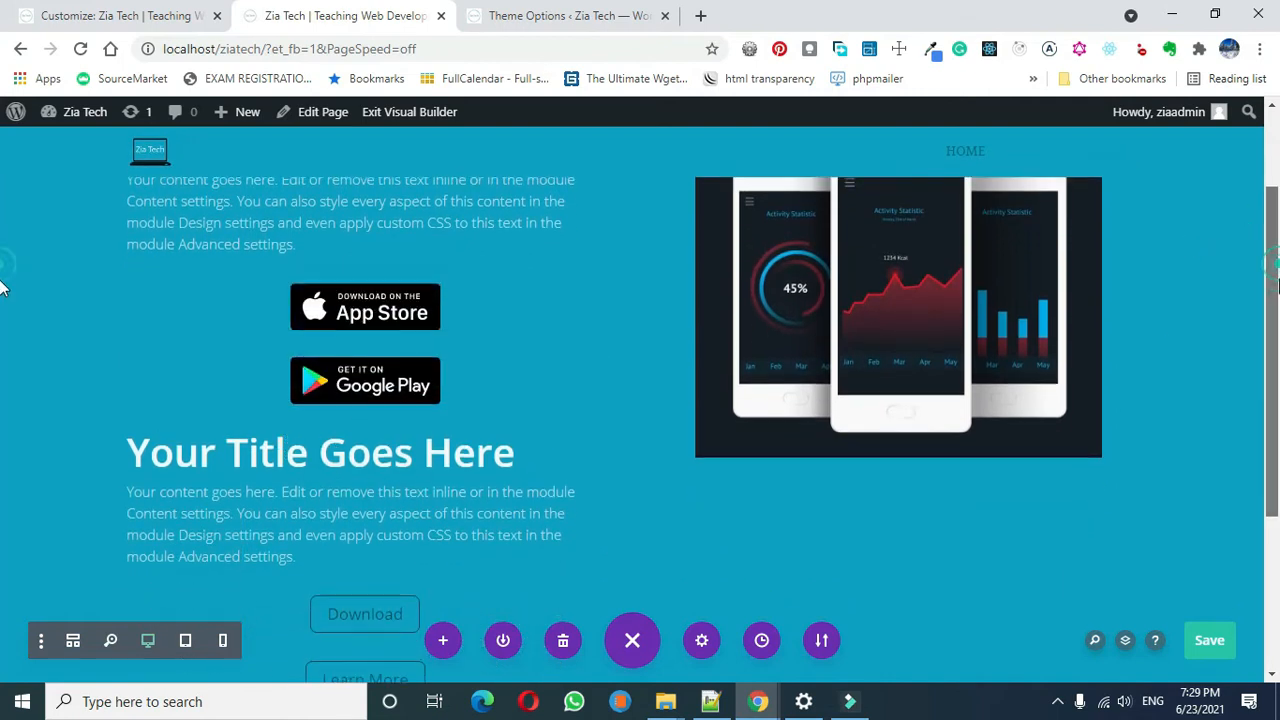
scroll(0, 300, down, 1)
drag(376, 500, 1276, 308)
scroll(0, 310, up, 1)
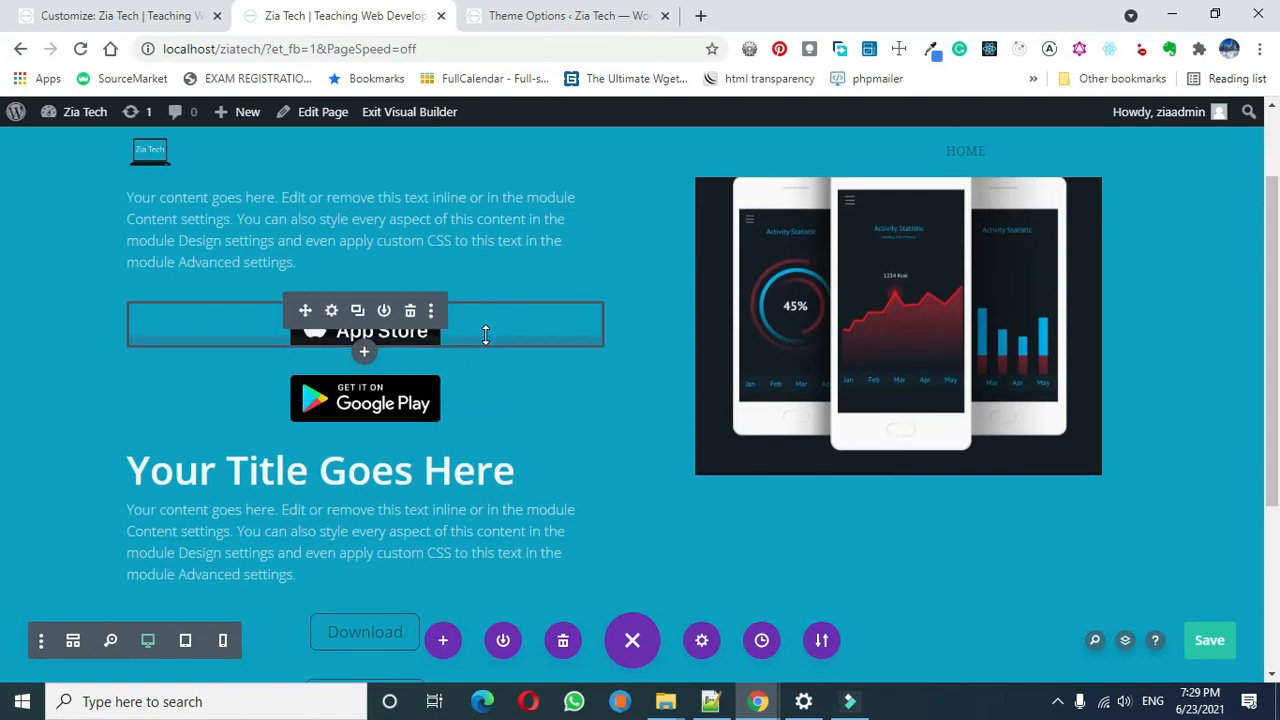
scroll(2, 236, up, 1)
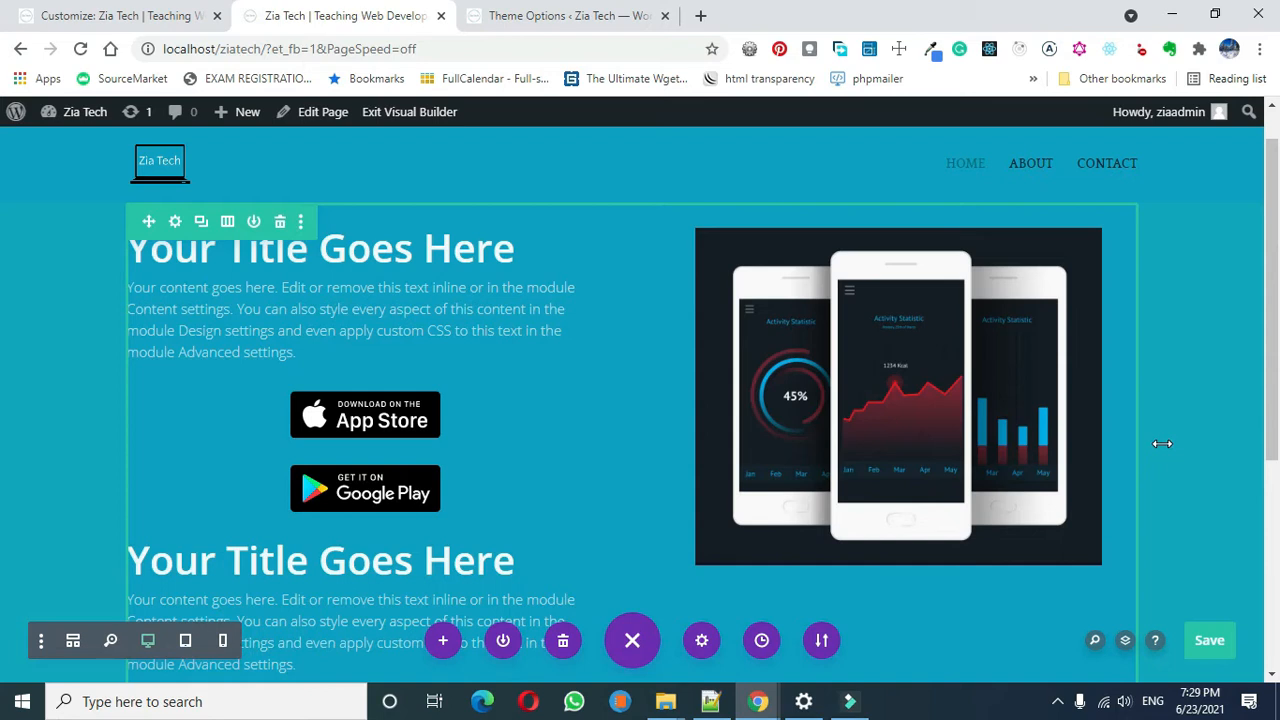
key(ctrl+s)
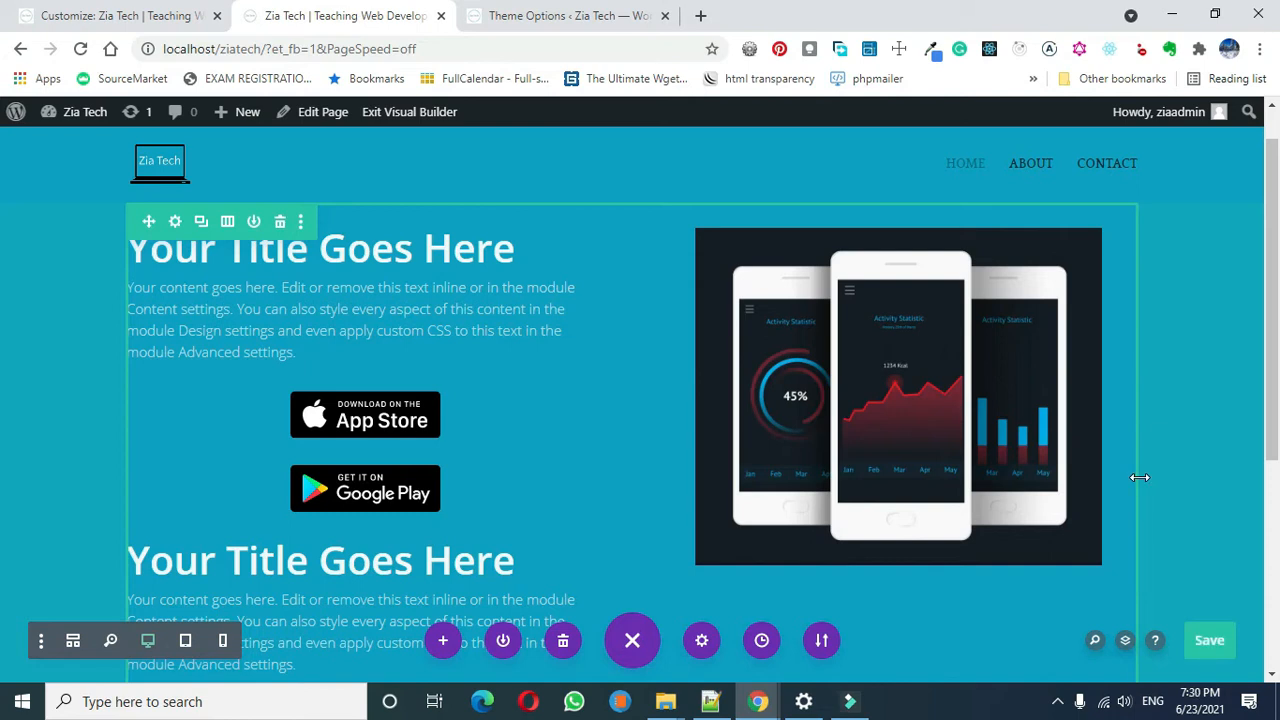
Open the browser's developer tools to inspect the page's elements
right_click(1268, 513)
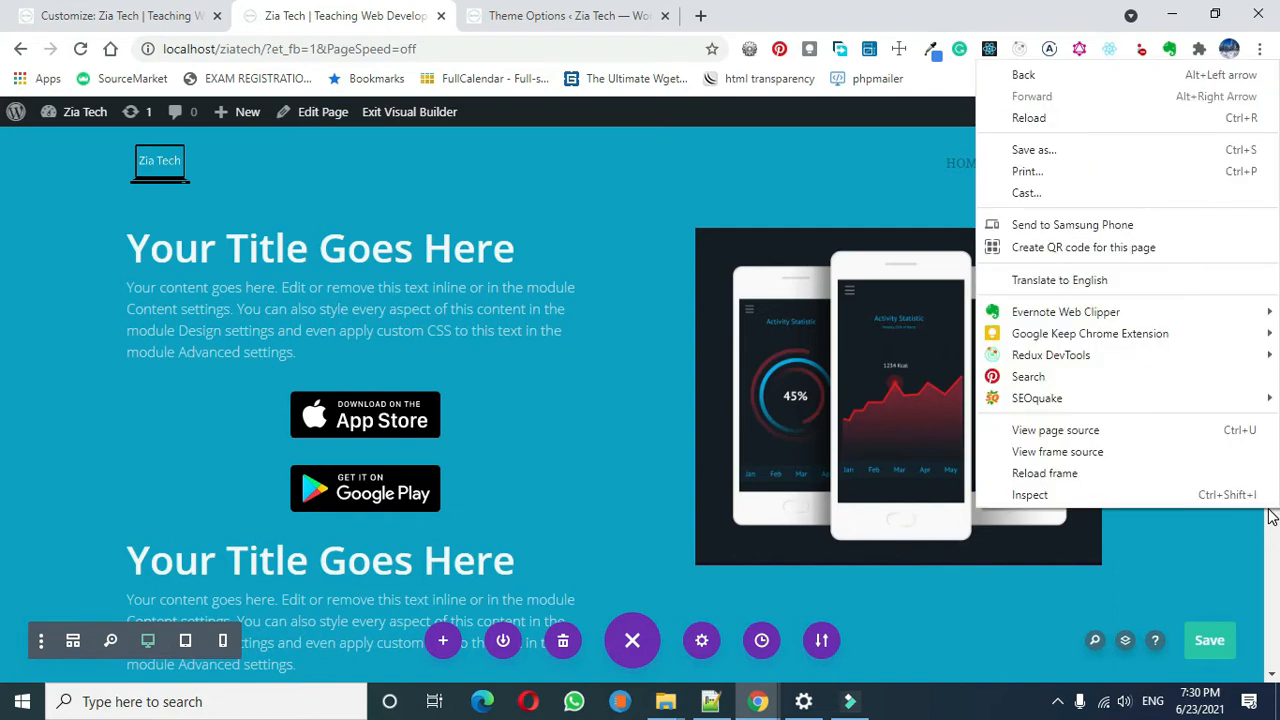
right_click(1270, 531)
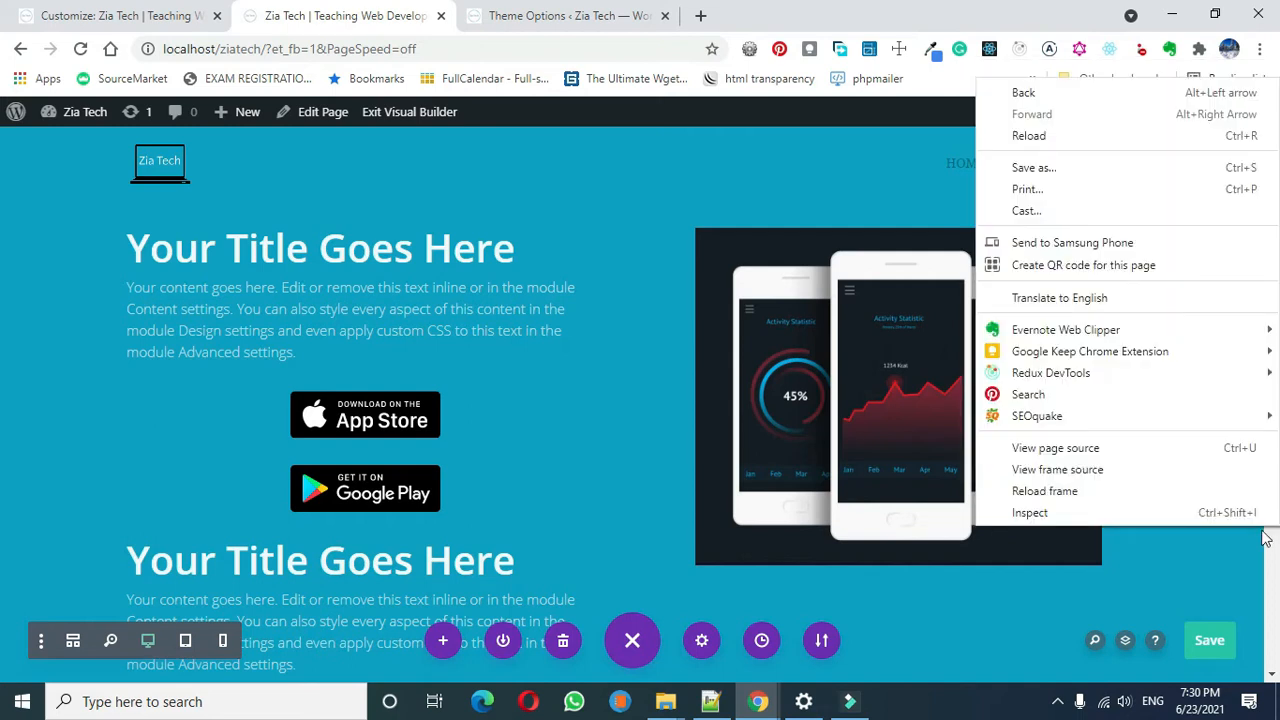
click(1064, 510)
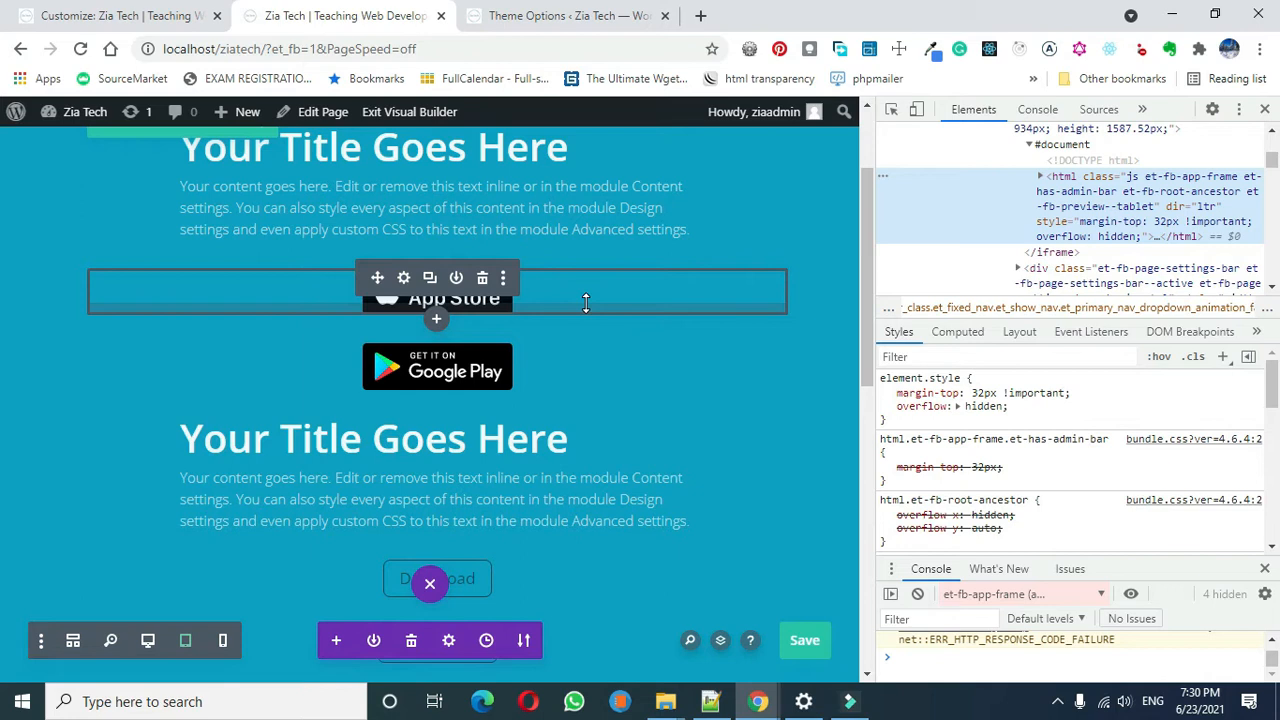
key(ctrl+s)
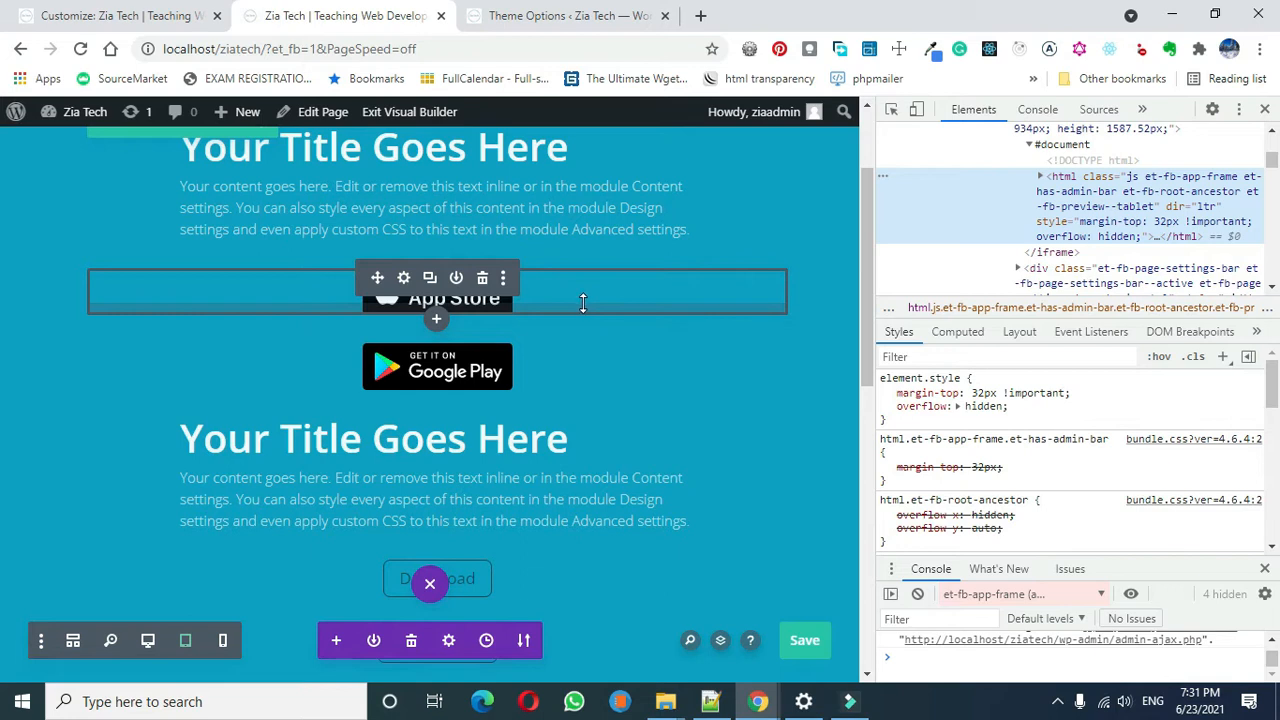
Pick the App Store badge on the page and locate its img element in the markup
click(1272, 132)
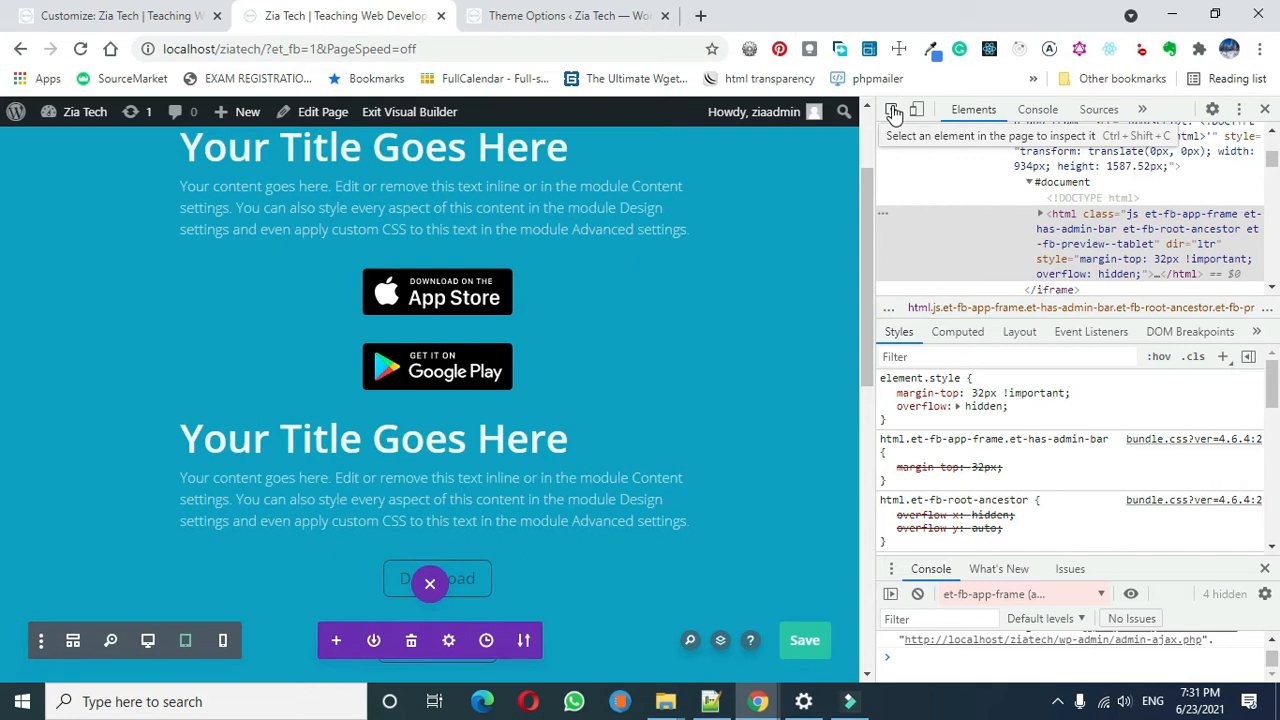
click(893, 111)
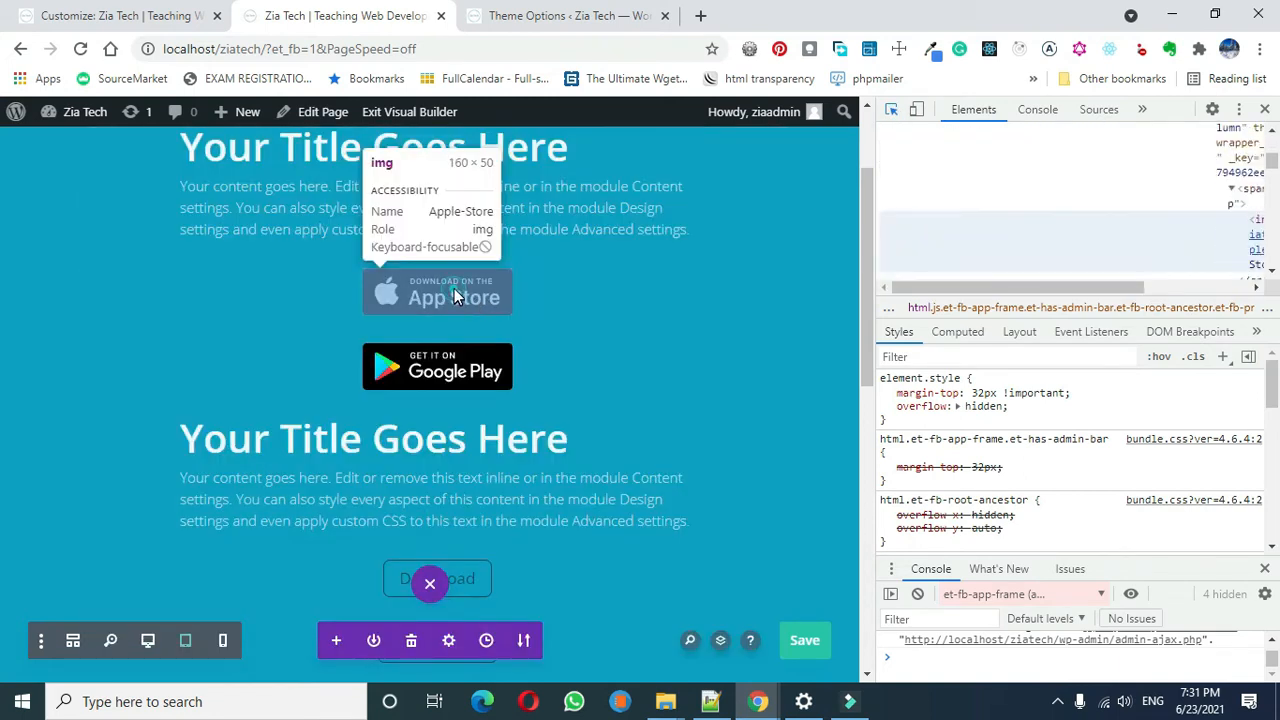
click(454, 288)
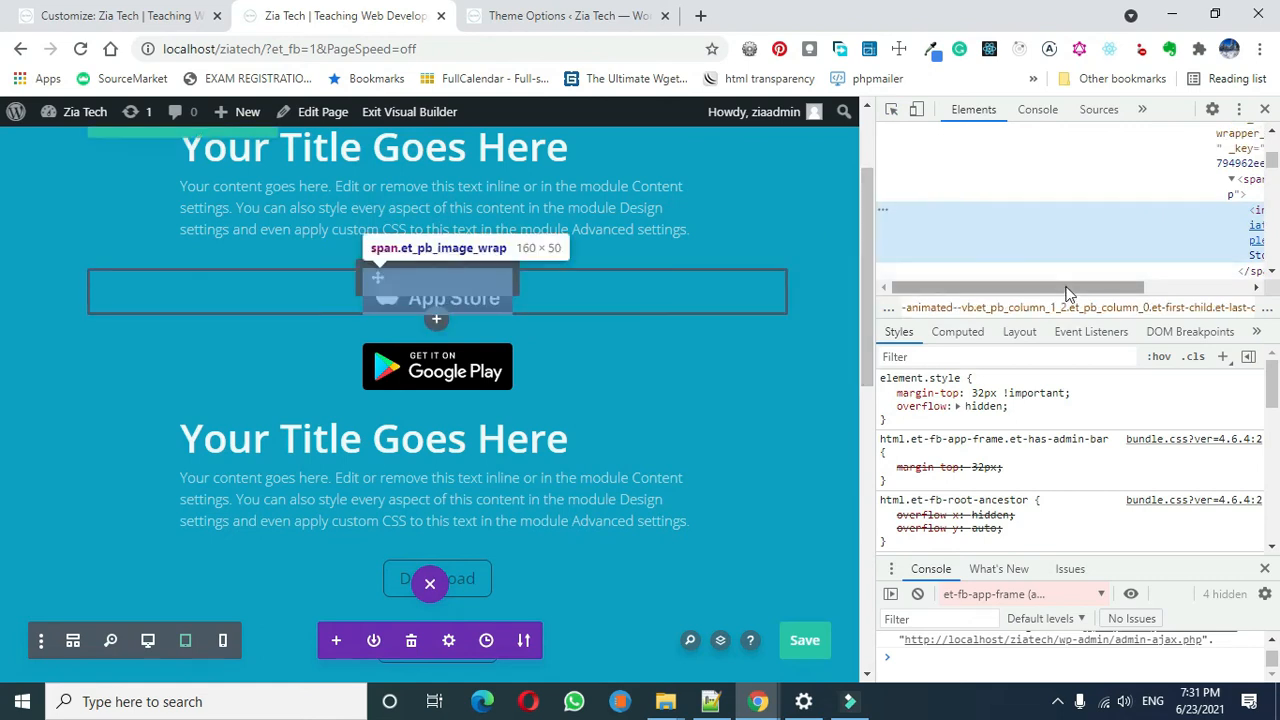
drag(1063, 286, 1179, 275)
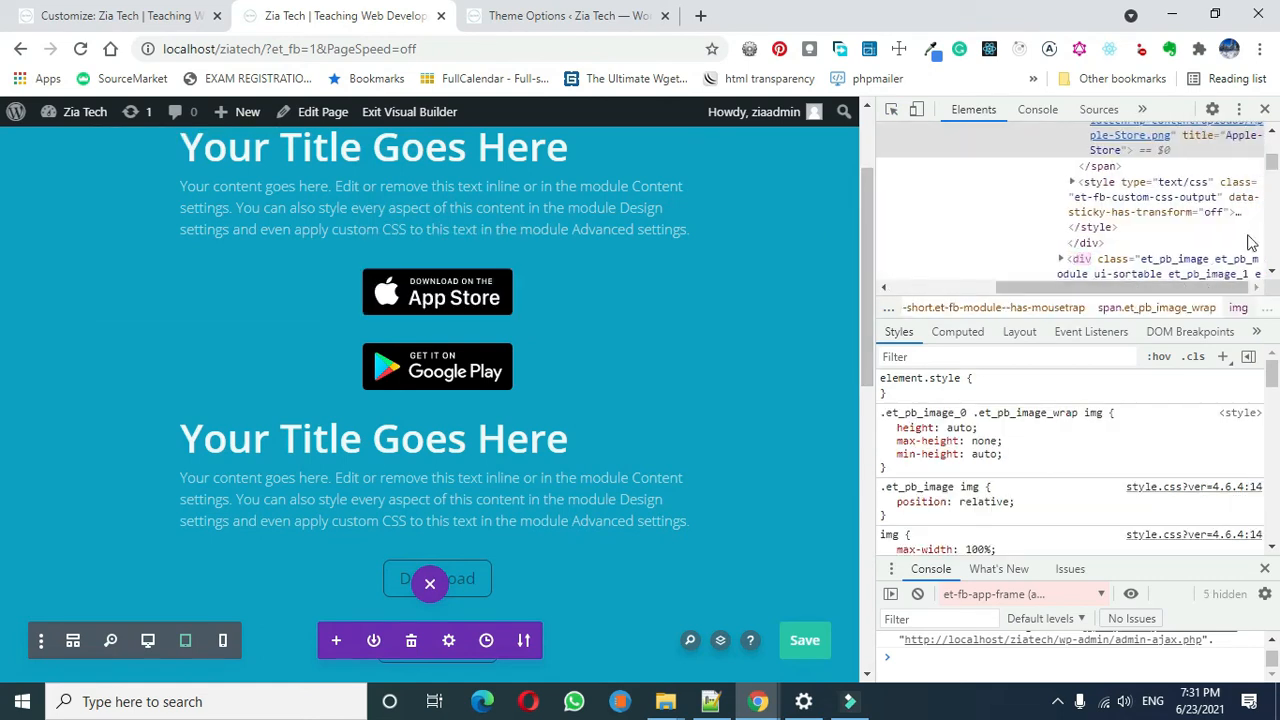
click(1272, 130)
click(1272, 130)
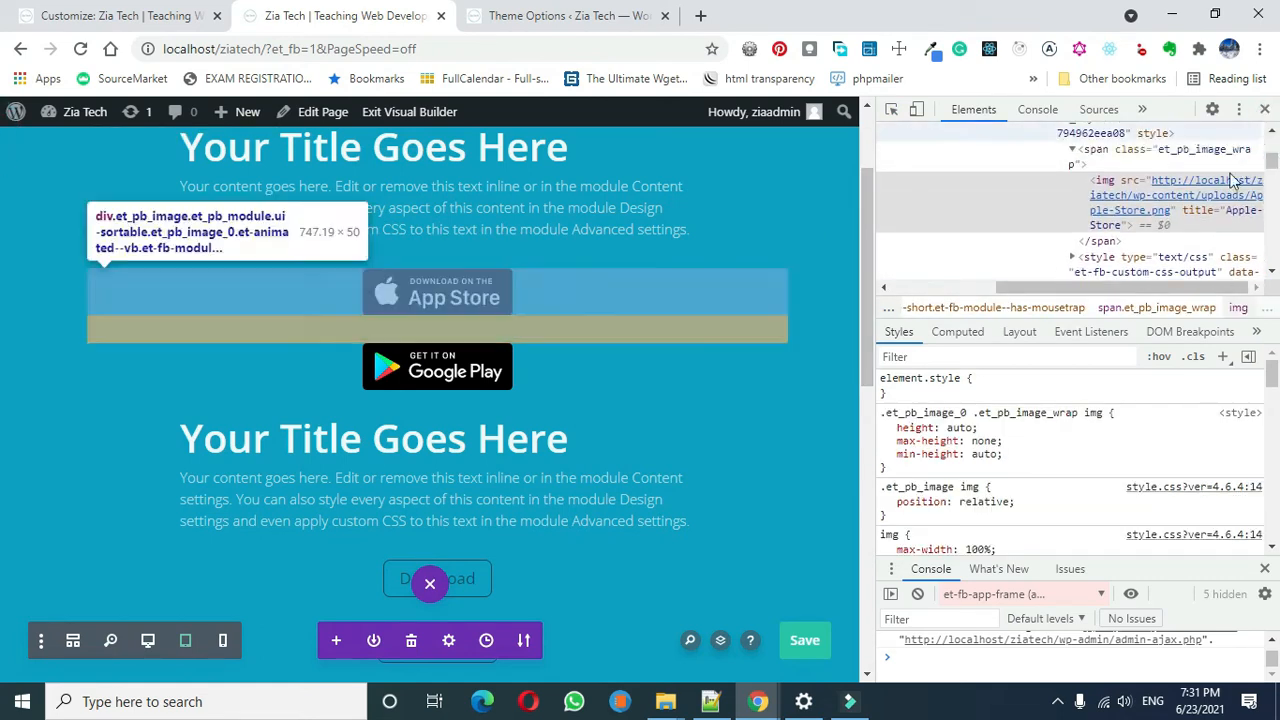
Find the module div that wraps the App Store image in the markup and examine its classes
mouse_move(1118, 192)
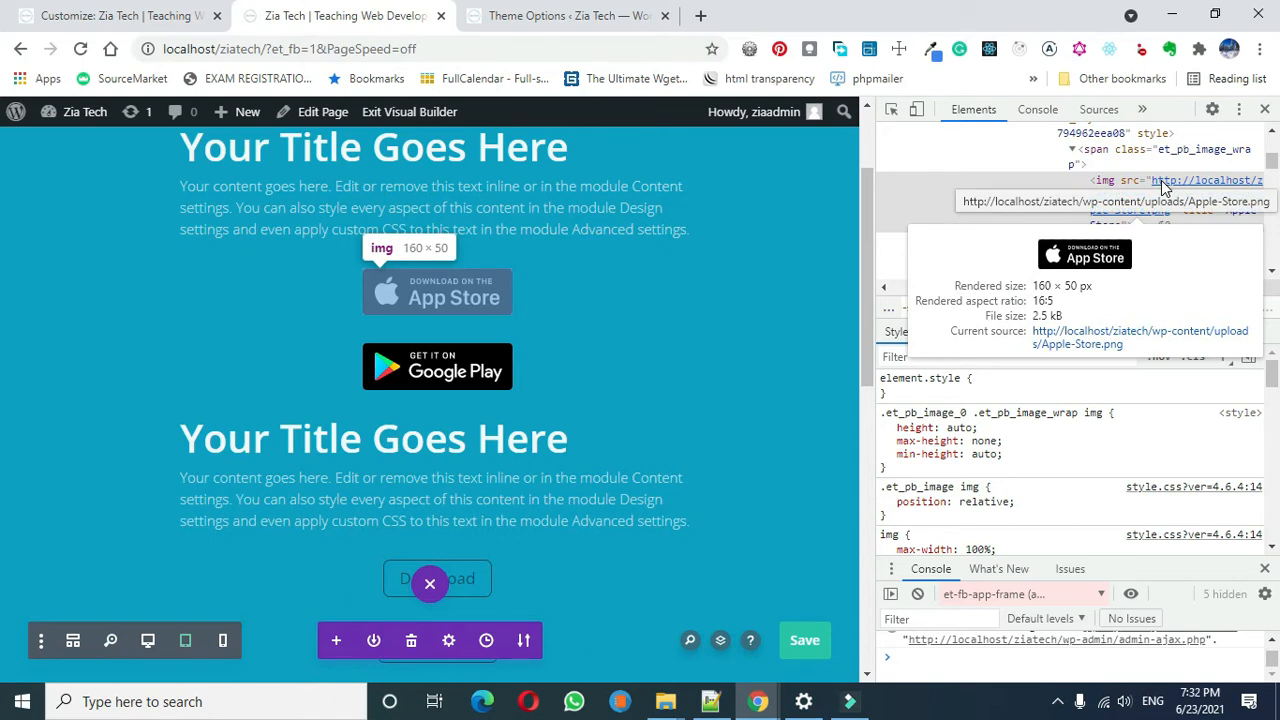
click(1273, 131)
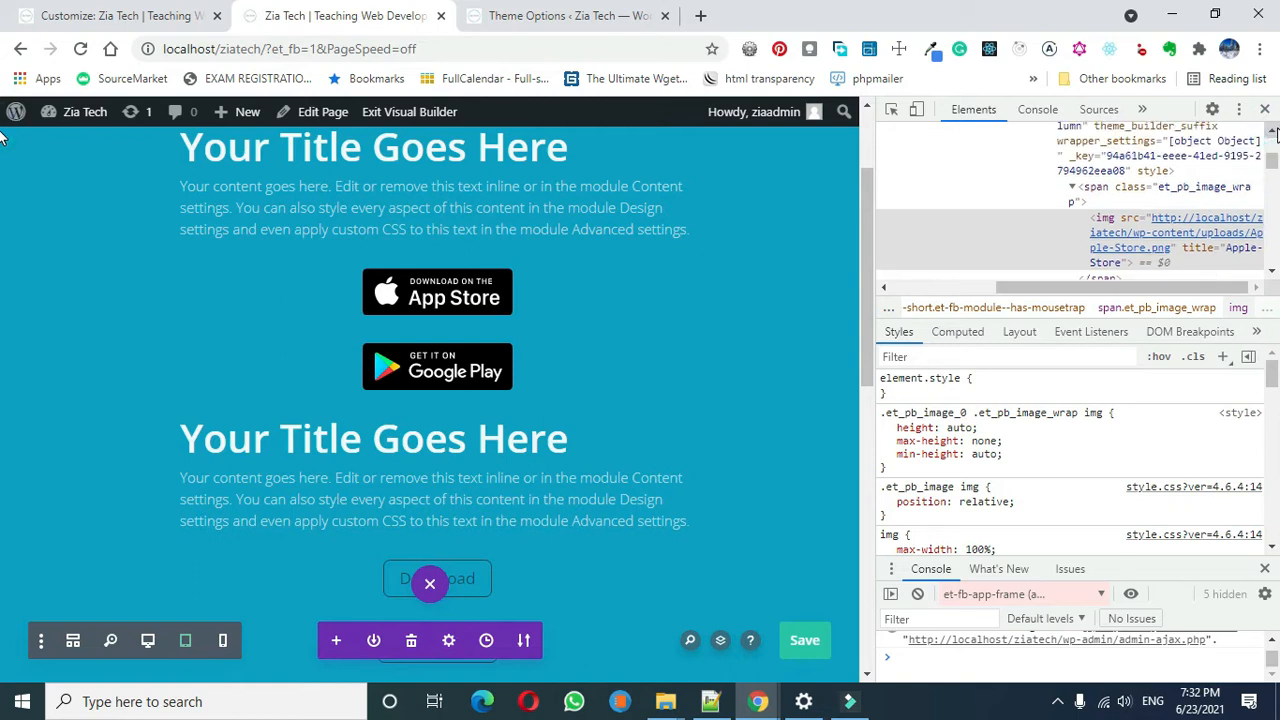
click(1273, 131)
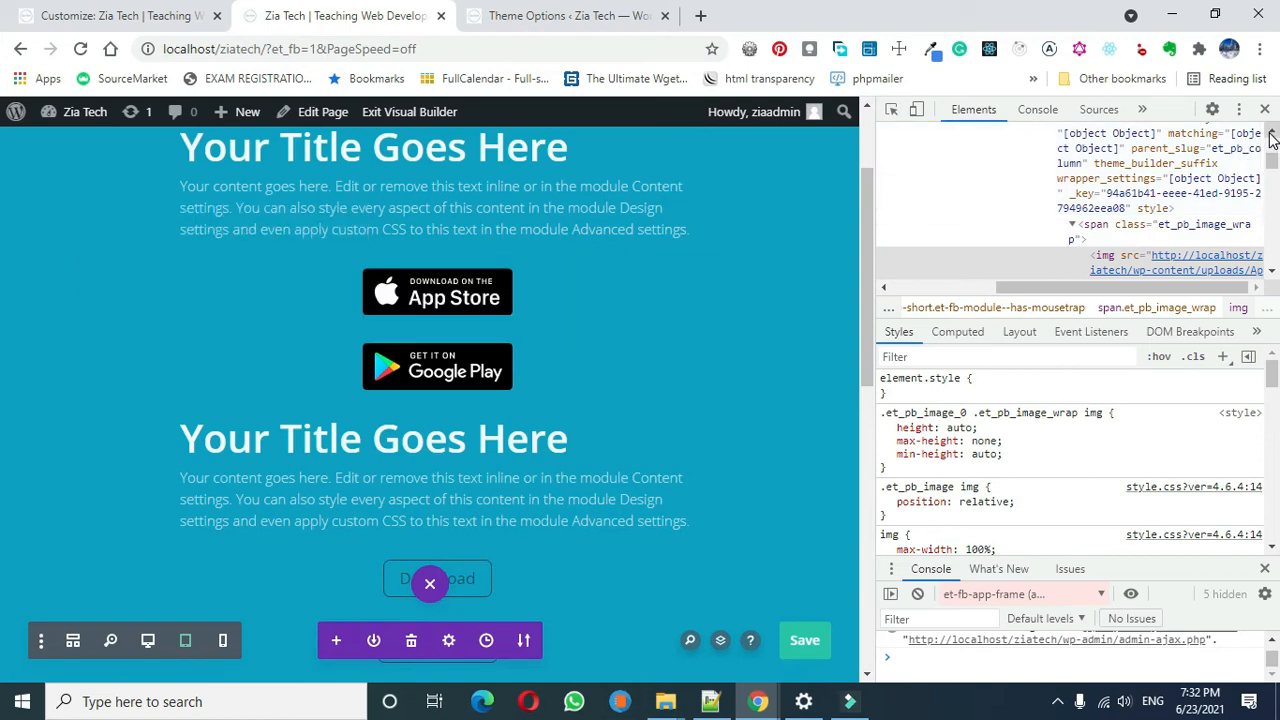
click(1271, 136)
click(1271, 134)
click(1271, 134)
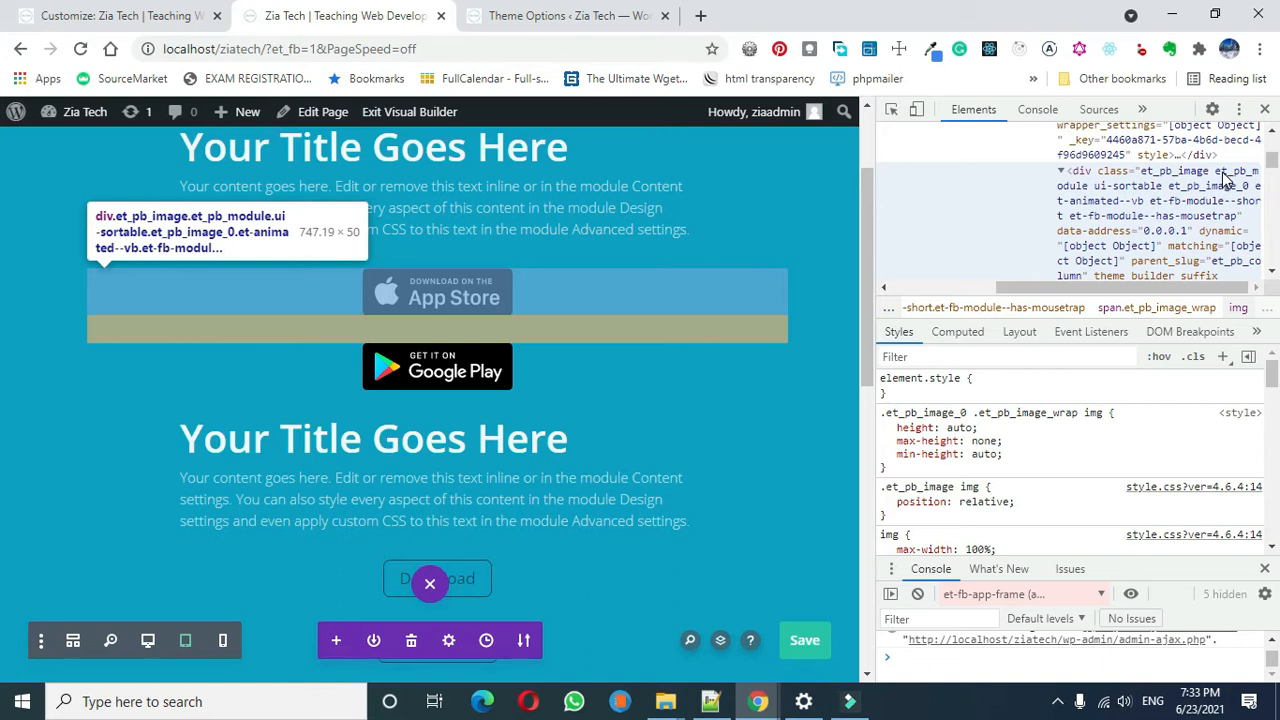
Copy the class name et_pb_module from the App Store image's wrapper div
double_click(1225, 178)
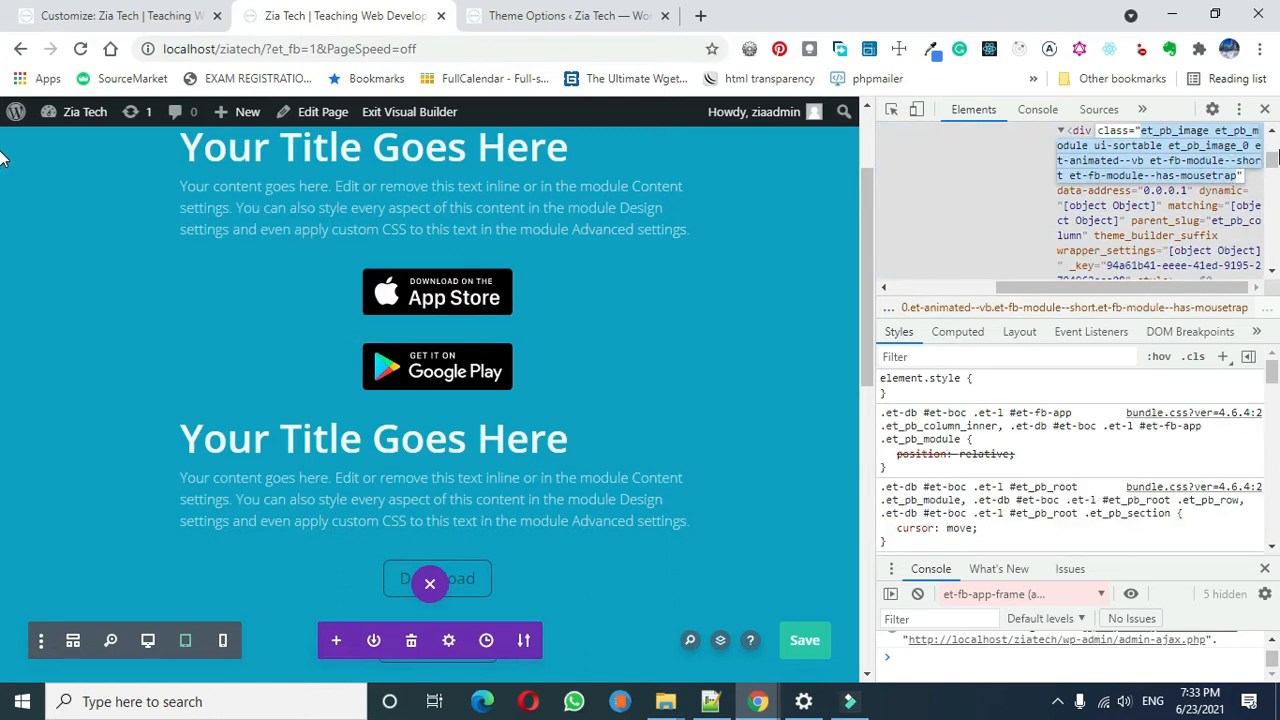
click(1273, 130)
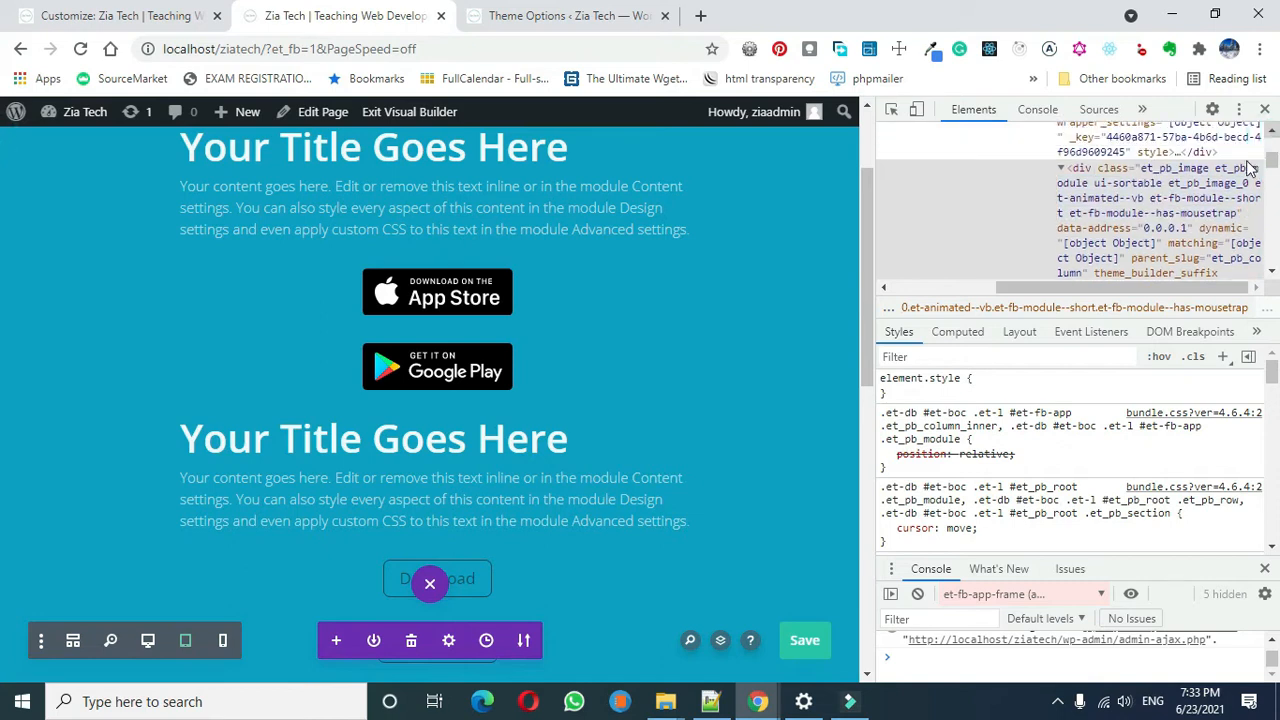
scroll(1232, 172, down, 1)
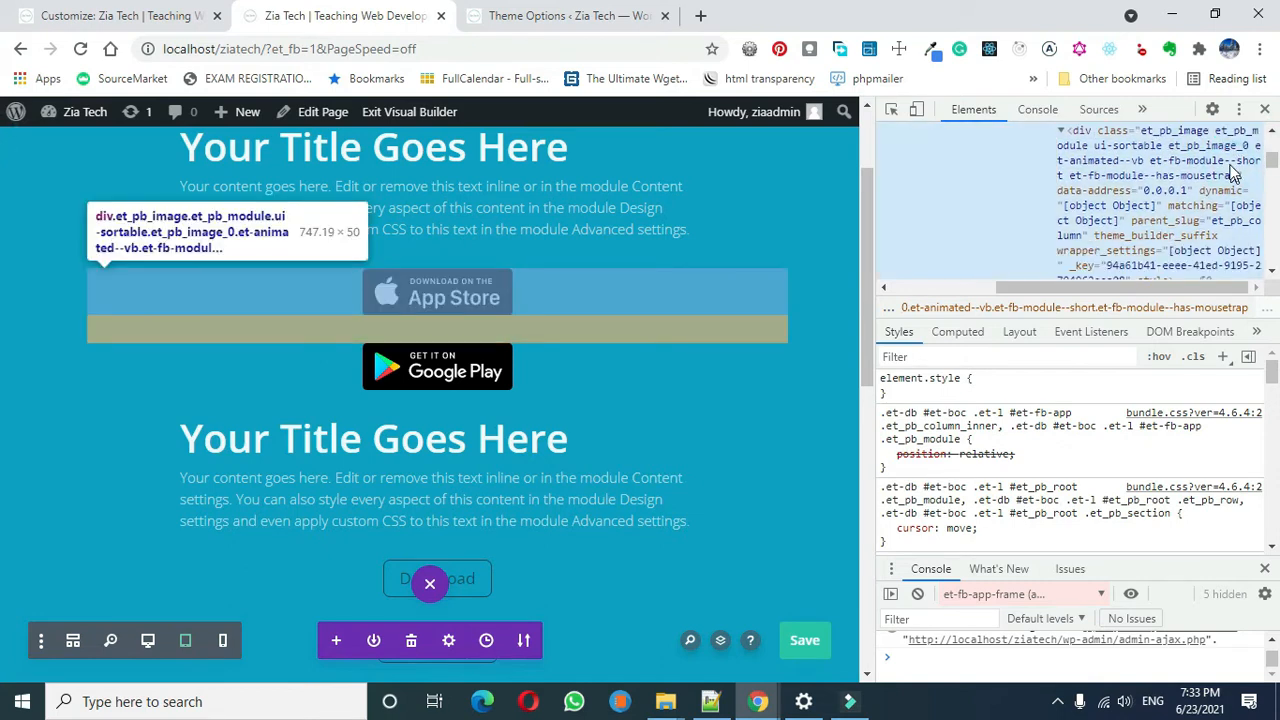
double_click(1231, 134)
click(1231, 134)
double_click(1233, 136)
right_click(1233, 136)
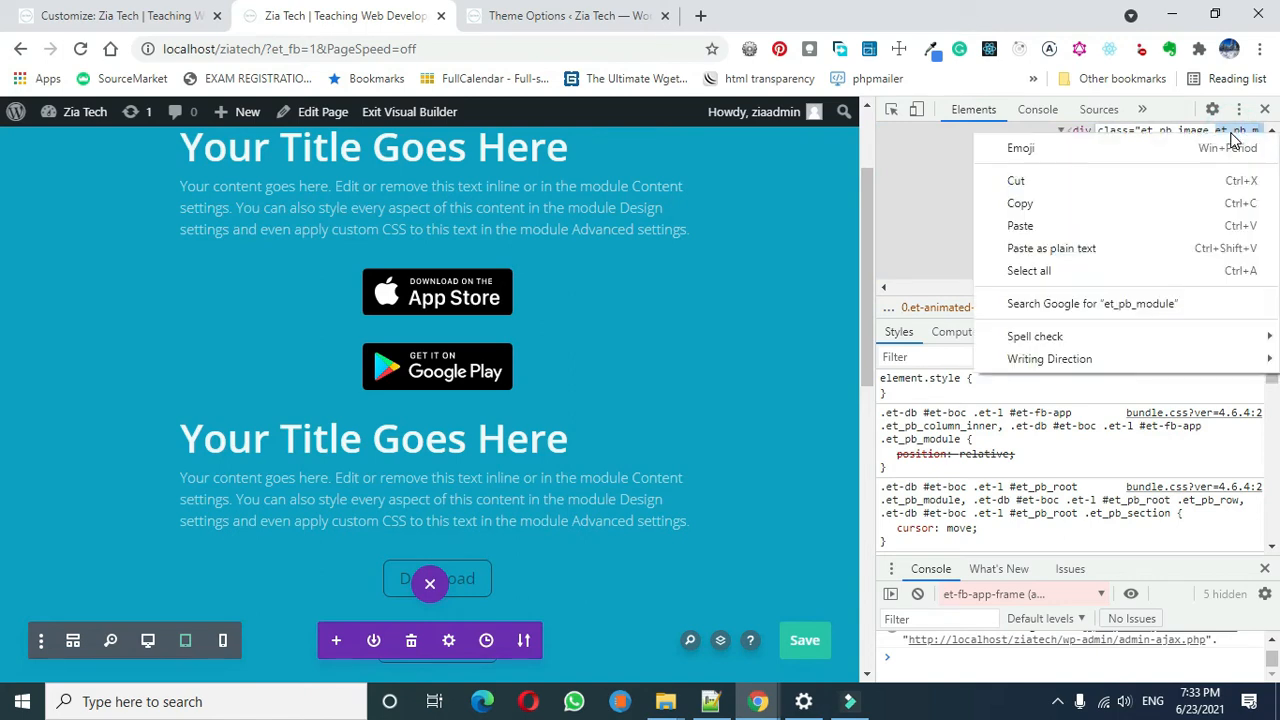
click(1150, 205)
Open the Custom CSS editor in the page's advanced settings for editing
scroll(651, 651, down, 2)
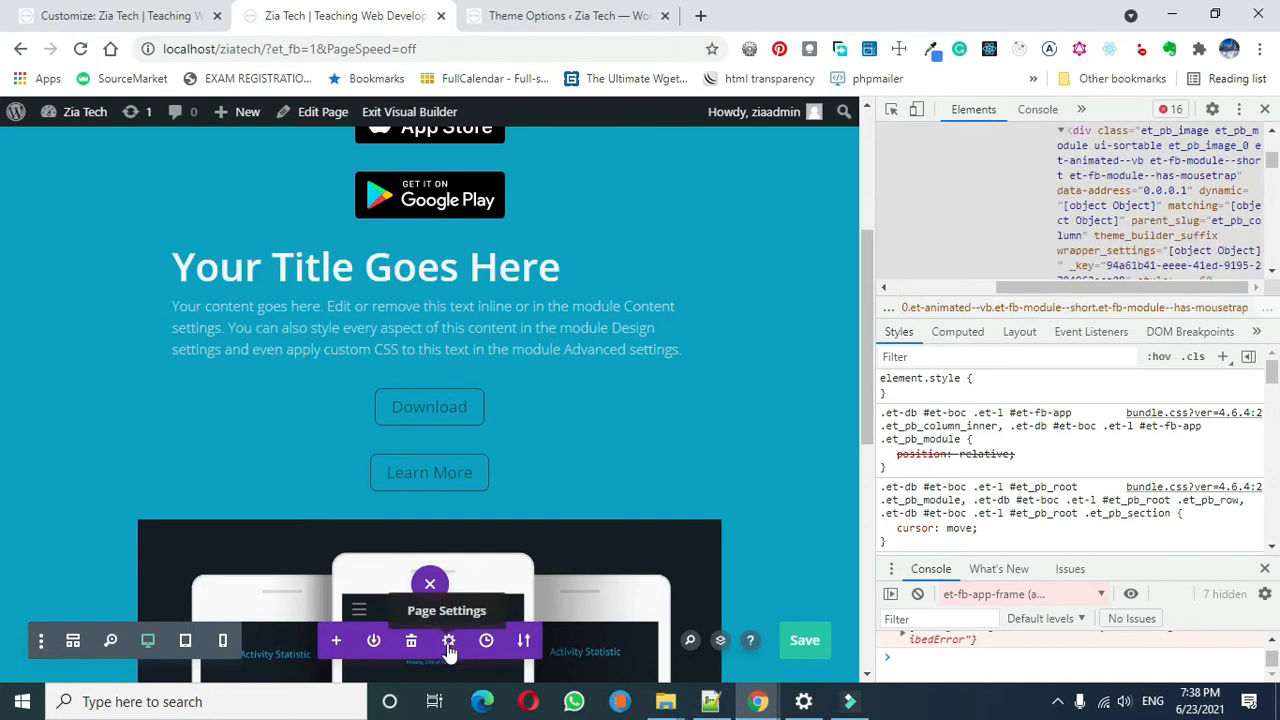
click(449, 645)
click(686, 263)
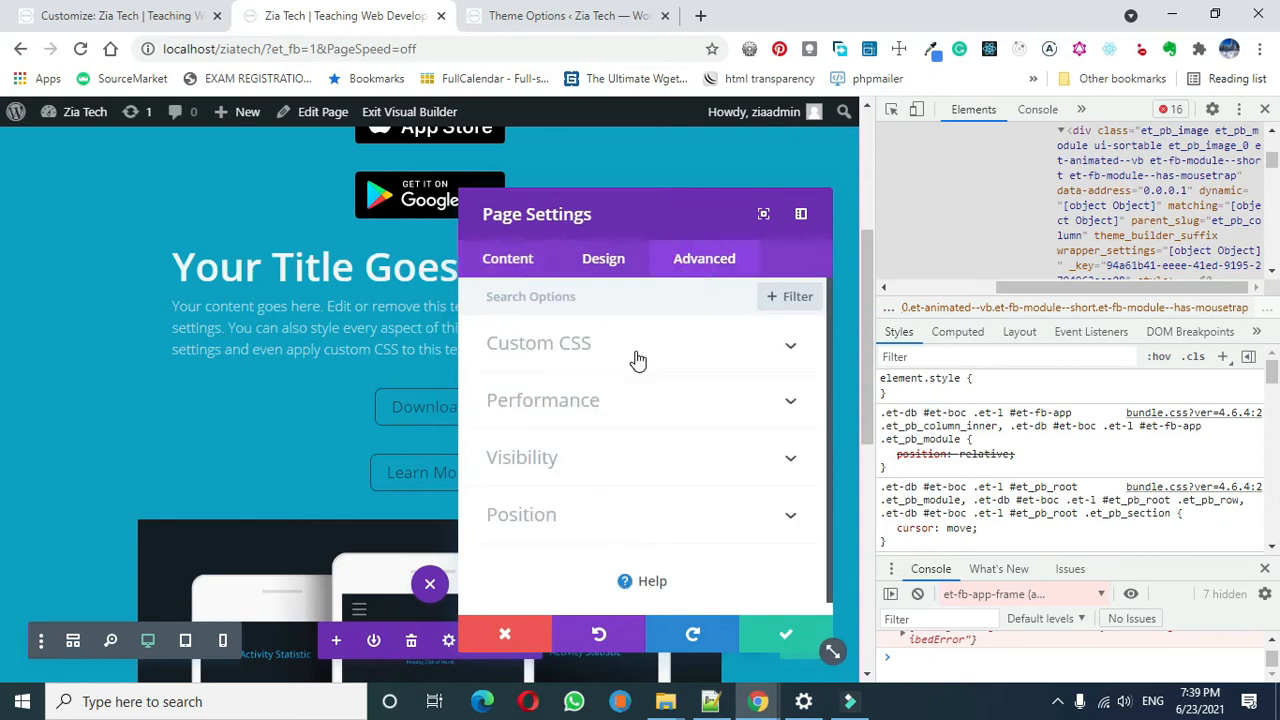
click(636, 352)
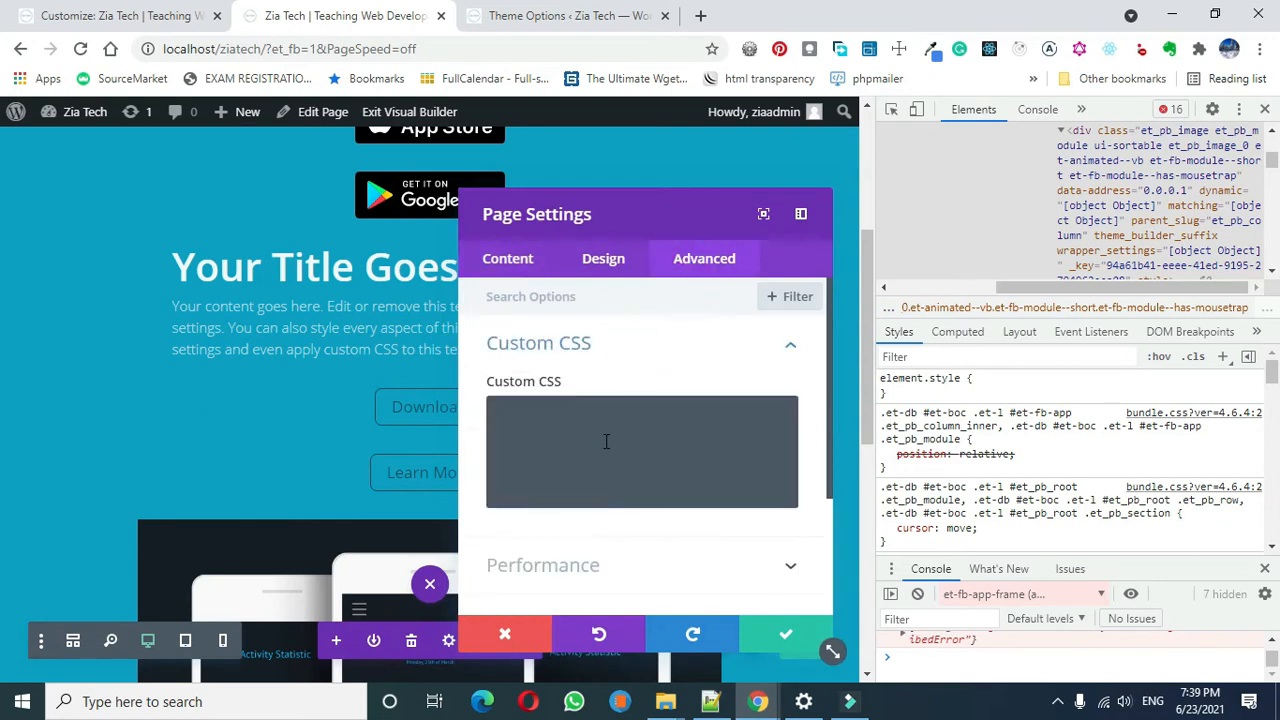
click(609, 419)
text(@media only sc)
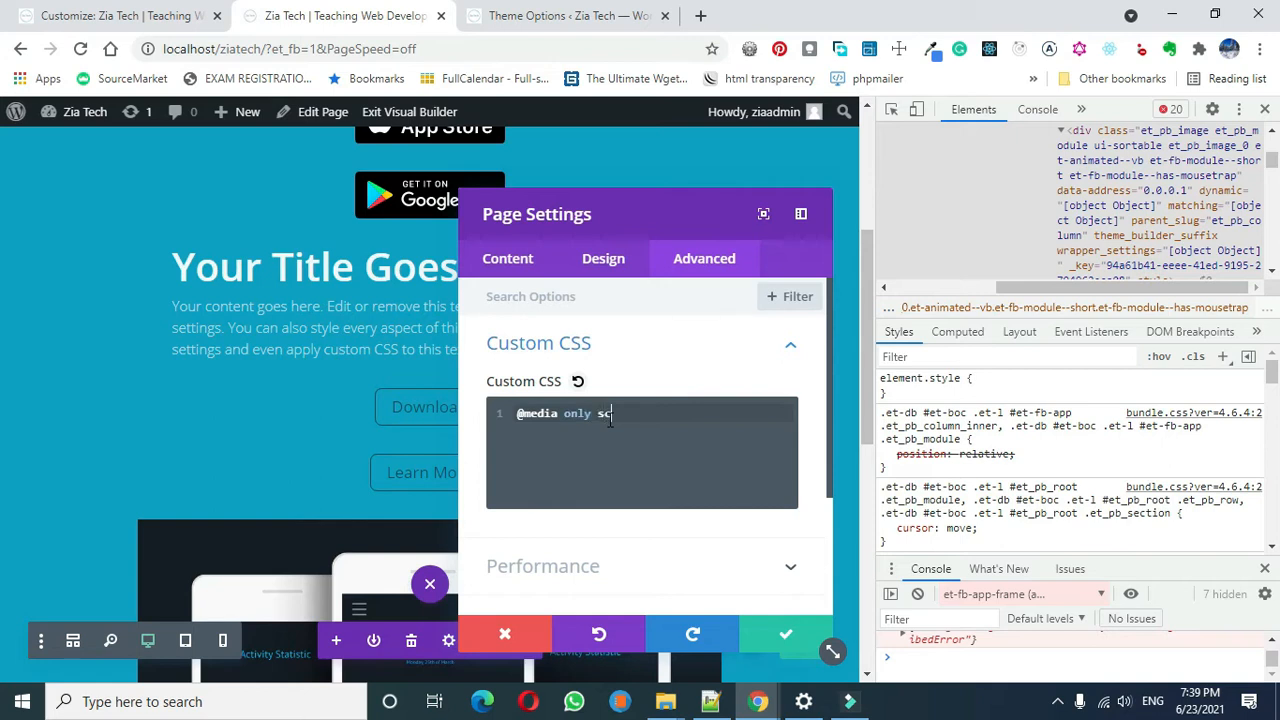
text(reen and(m)
text(in-widt)
text(h:)
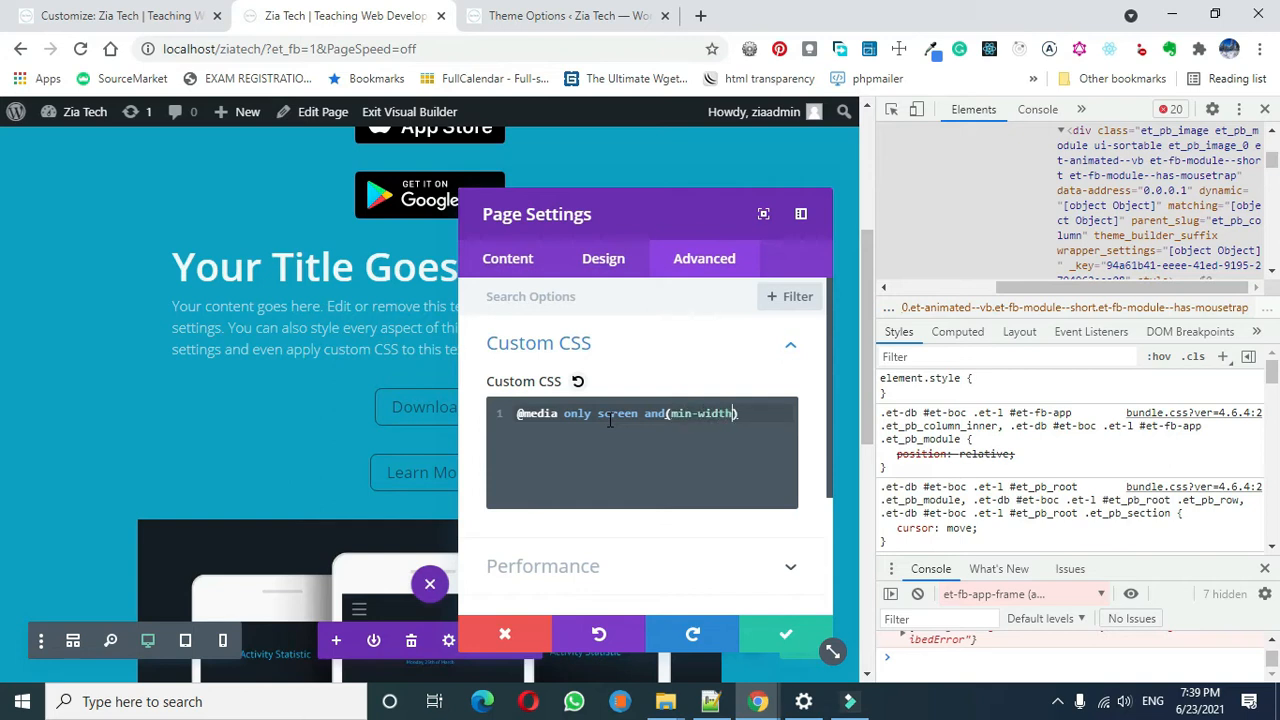
key(BackSpace)
text(760px)
key(Return)
text({)
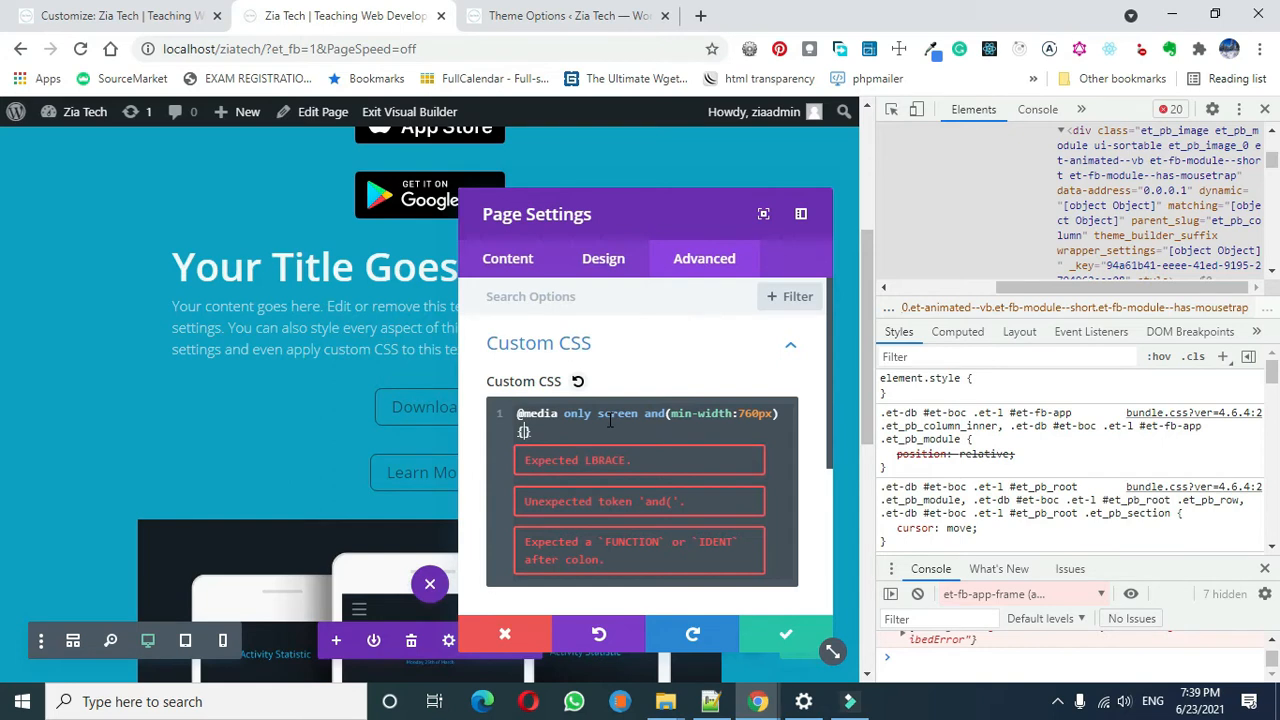
key(Return)
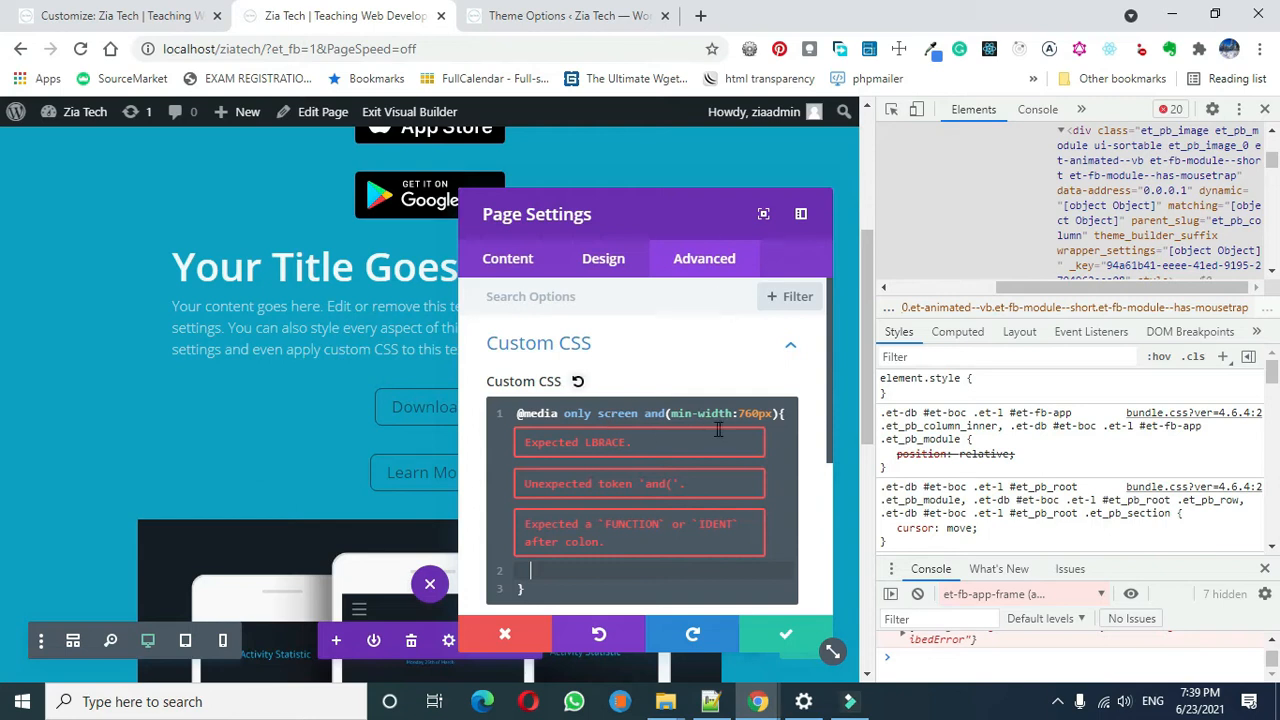
click(738, 413)
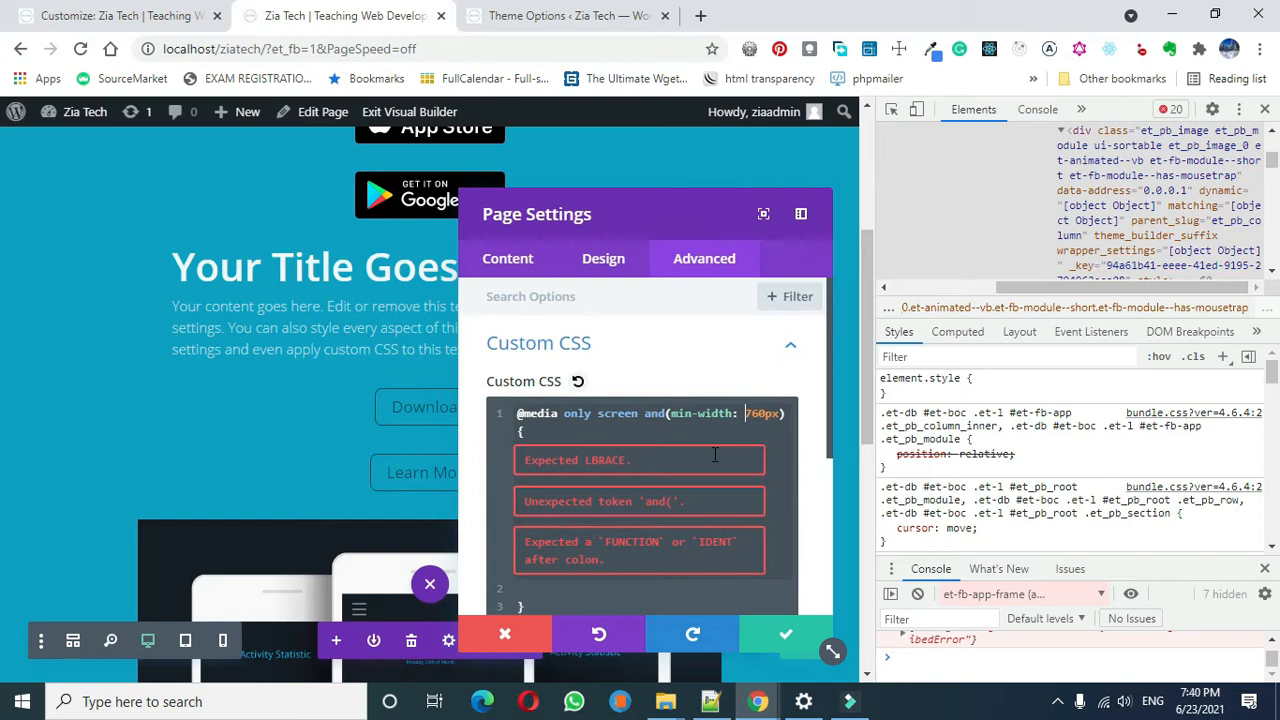
click(666, 413)
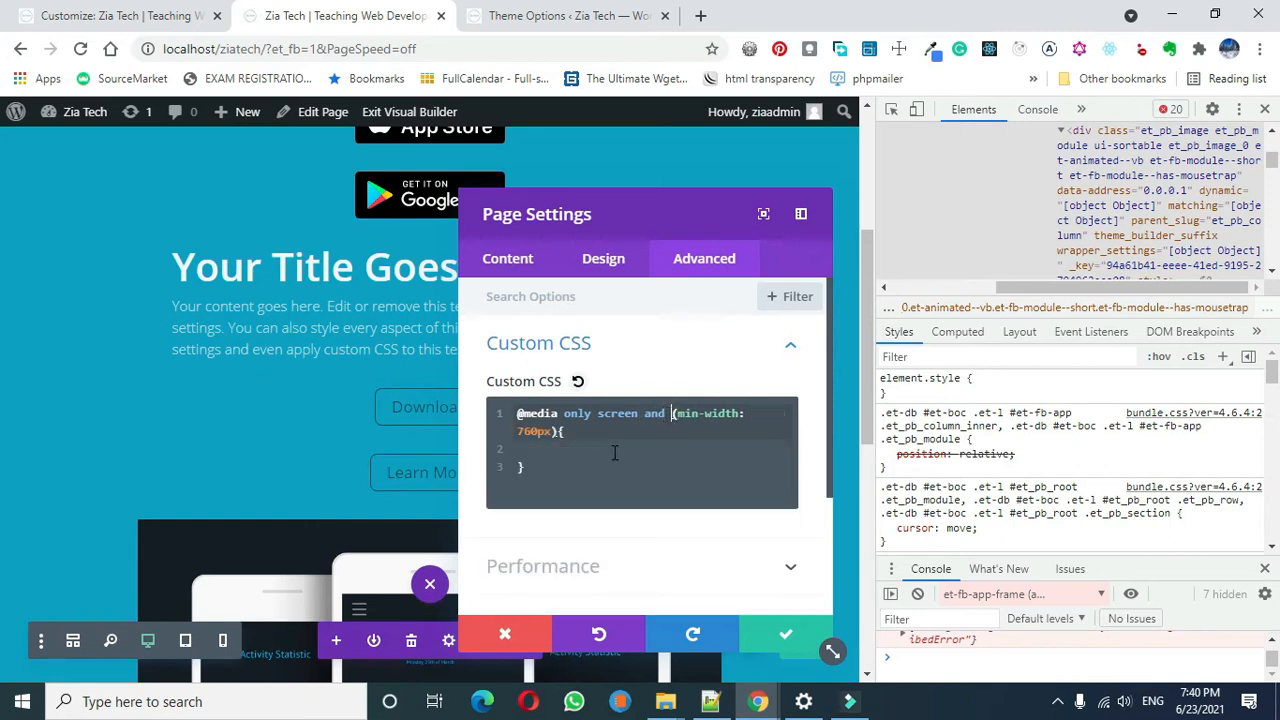
Add an empty .et_pb_module rule inside the media query using the copied class name
click(614, 448)
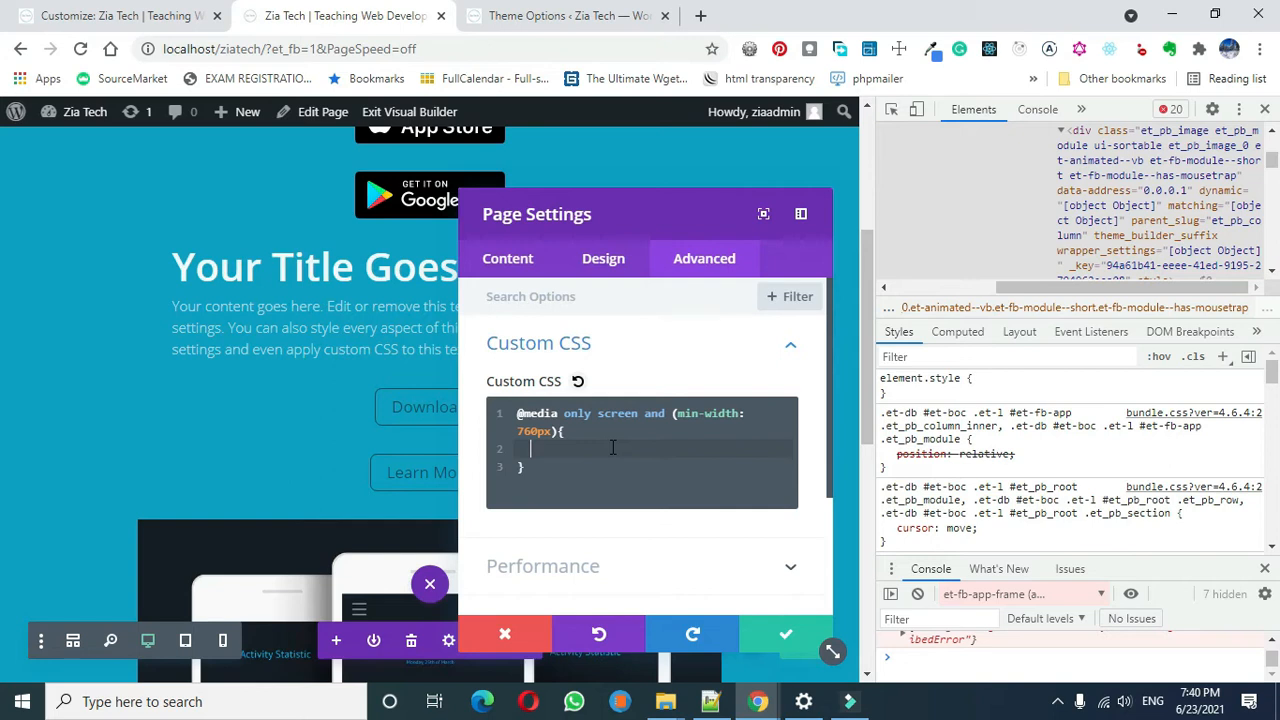
right_click(605, 453)
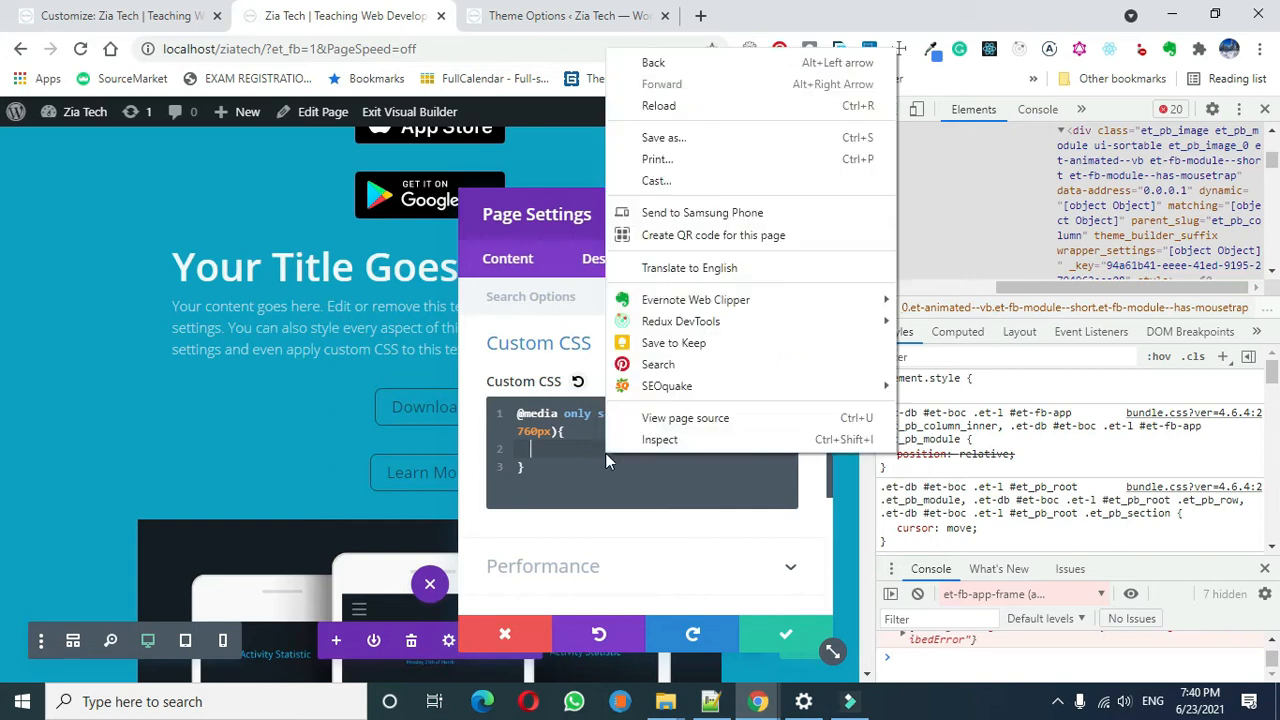
click(590, 449)
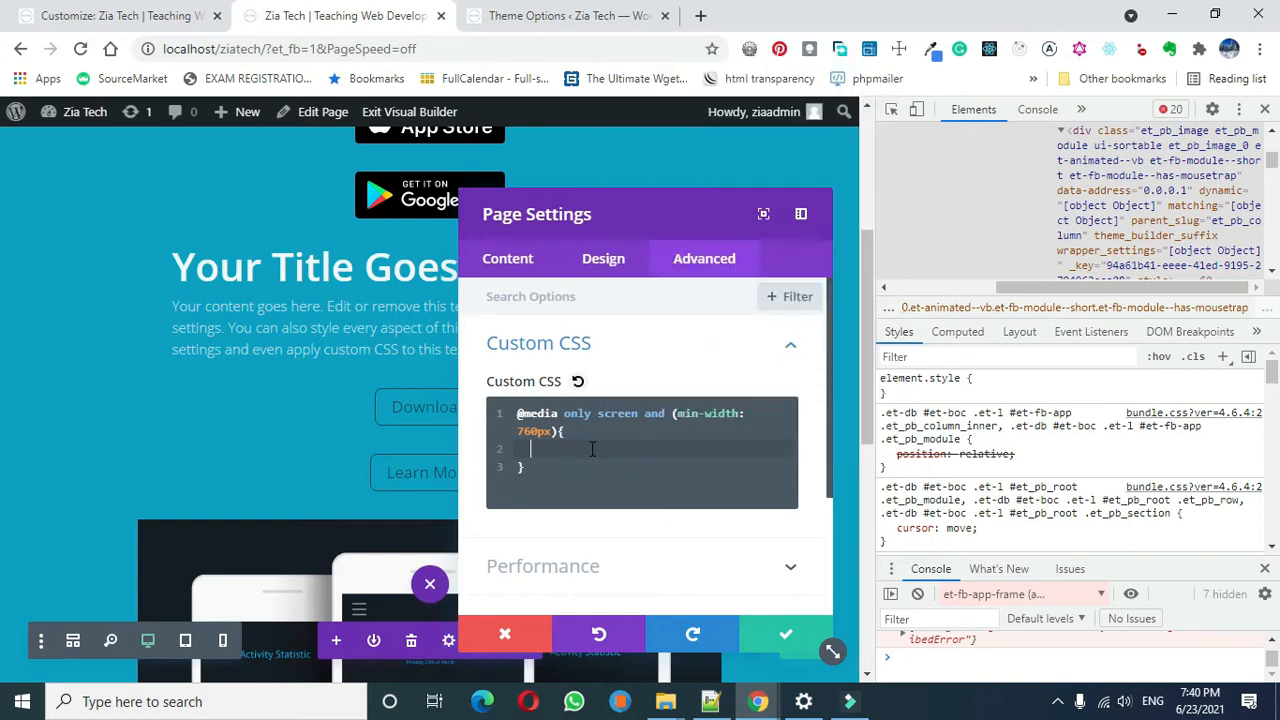
key(ctrl+v)
key(Left)
key(Left)
key(Left)
key(Left)
key(Left)
key(Left)
key(Left)
key(Left)
key(Left)
key(Left)
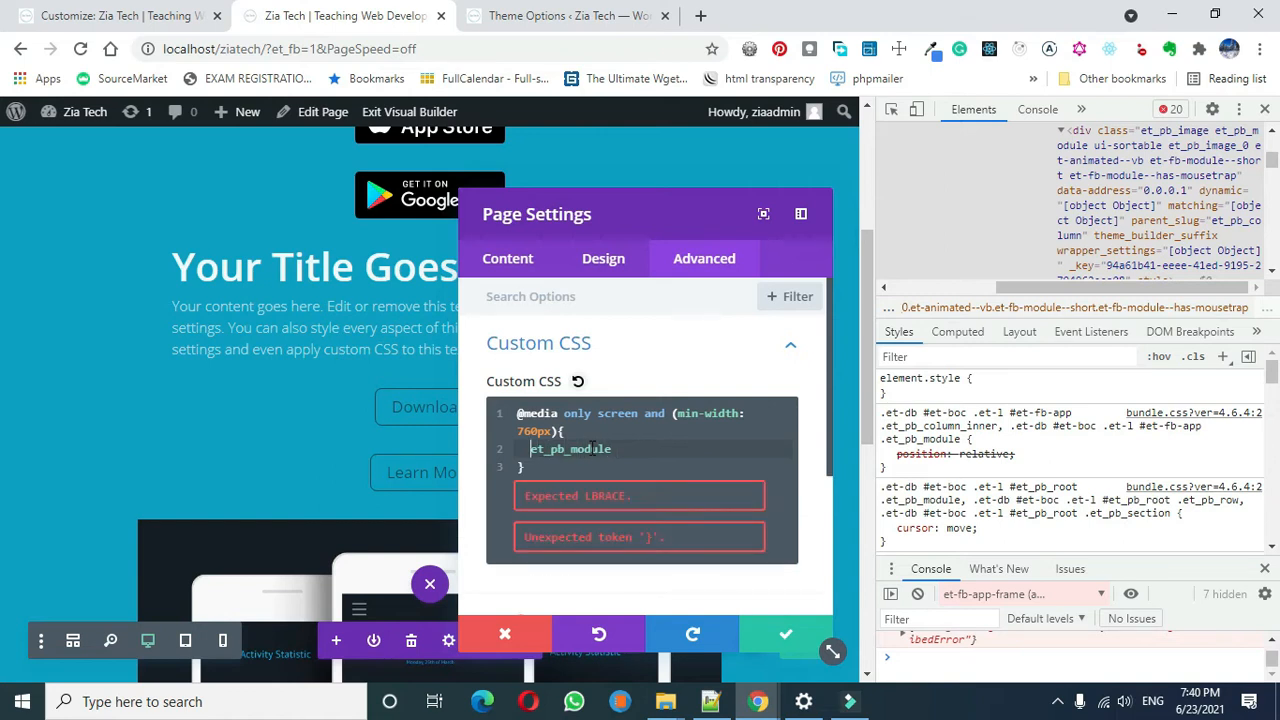
text(.)
key(End)
text({)
key(Return)
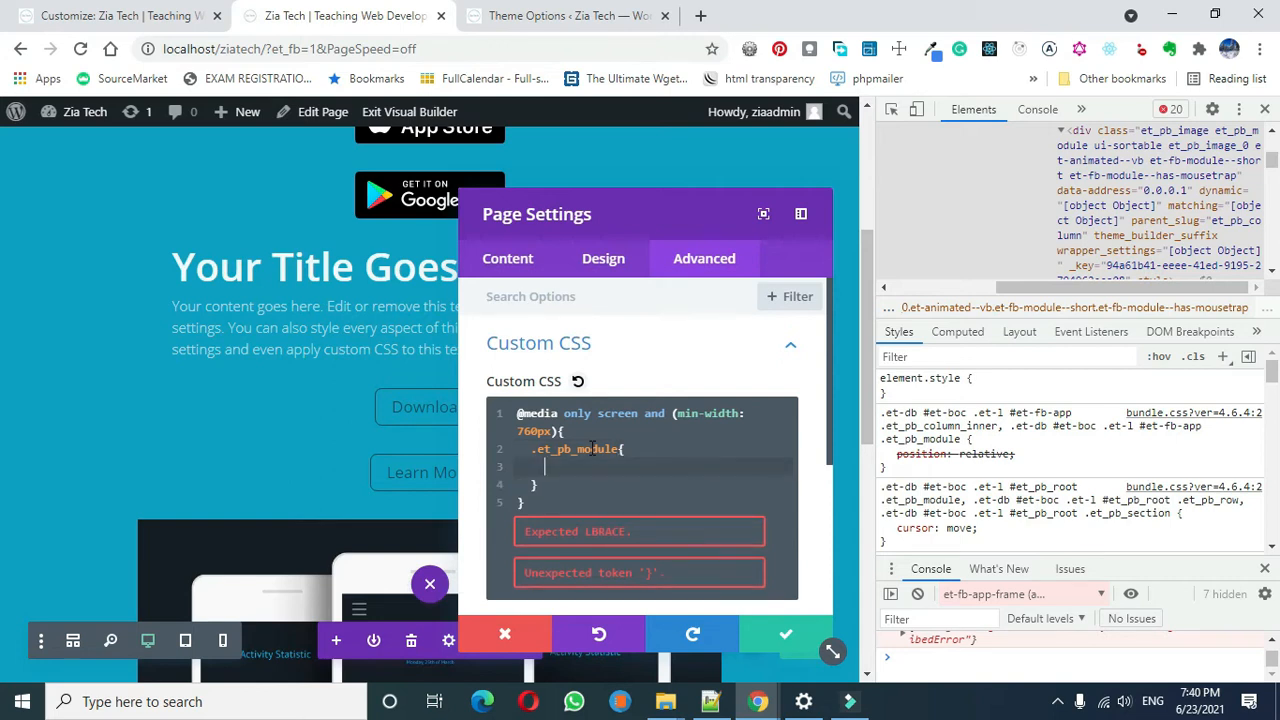
Set "display: inline-block;" in the .et_pb_module rule and move the settings window aside to check the page layout
text(display)
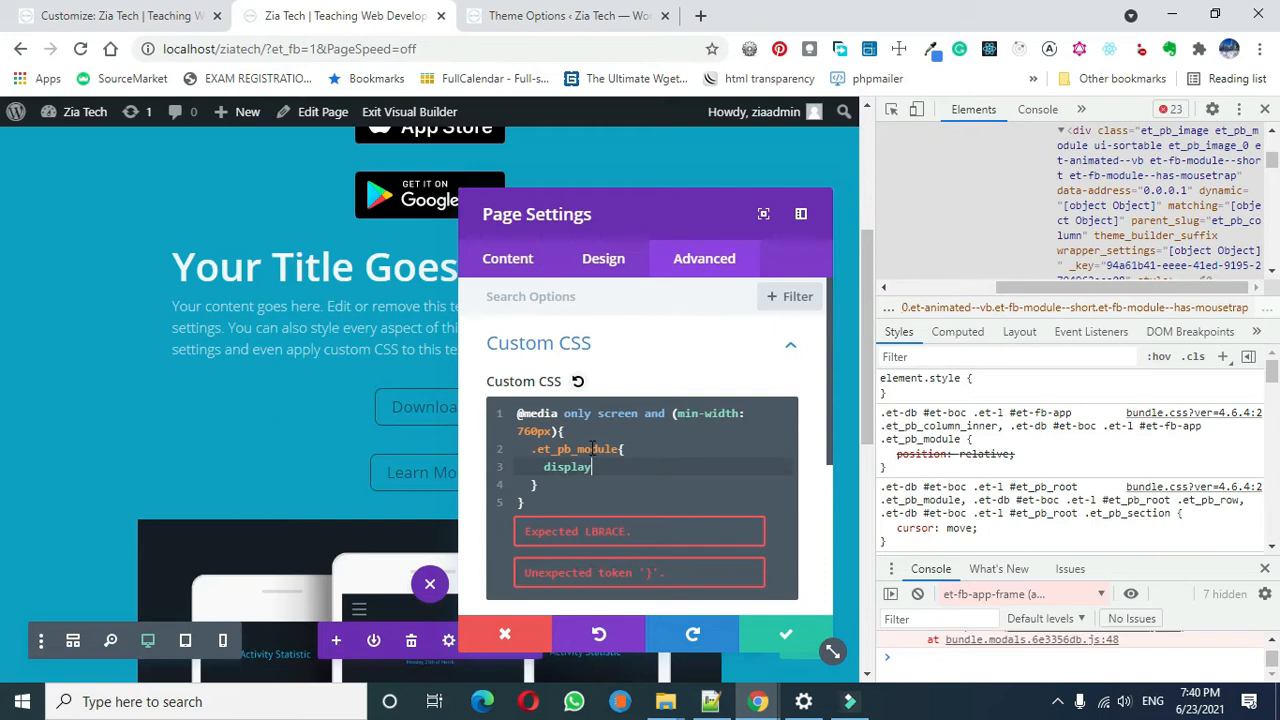
text(: inline-block)
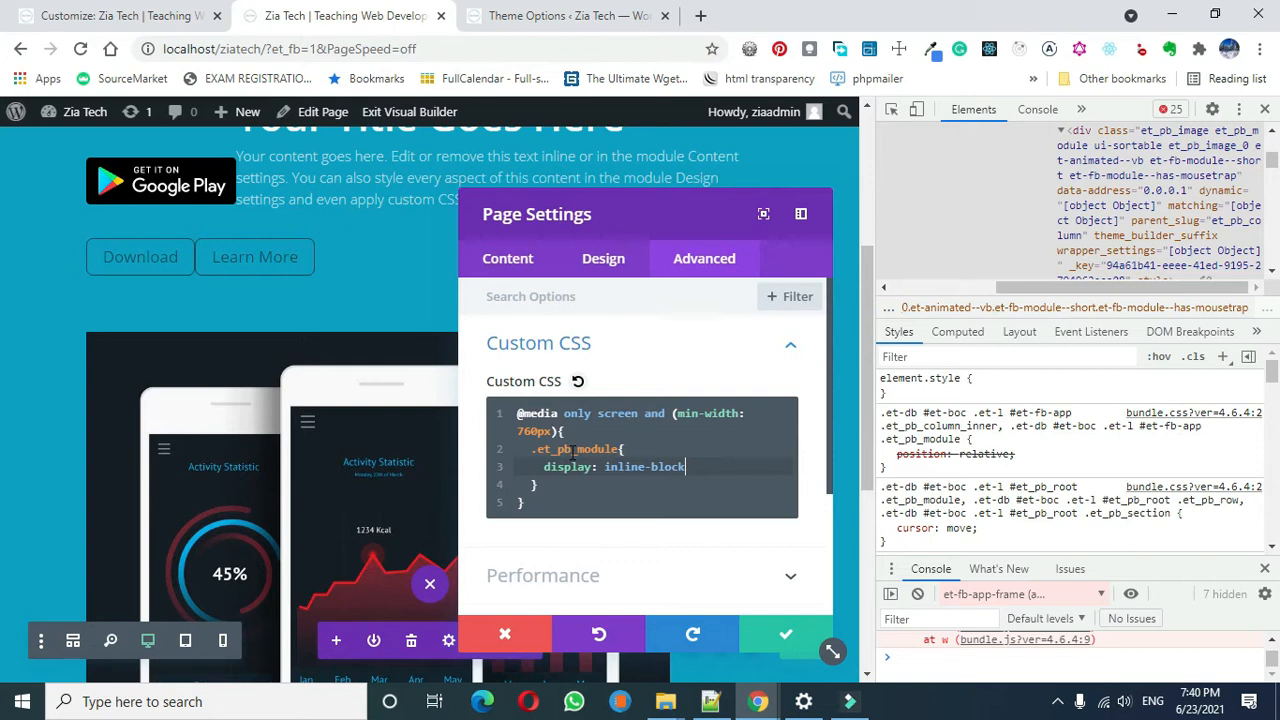
text(;)
click(710, 226)
drag(710, 226, 582, 457)
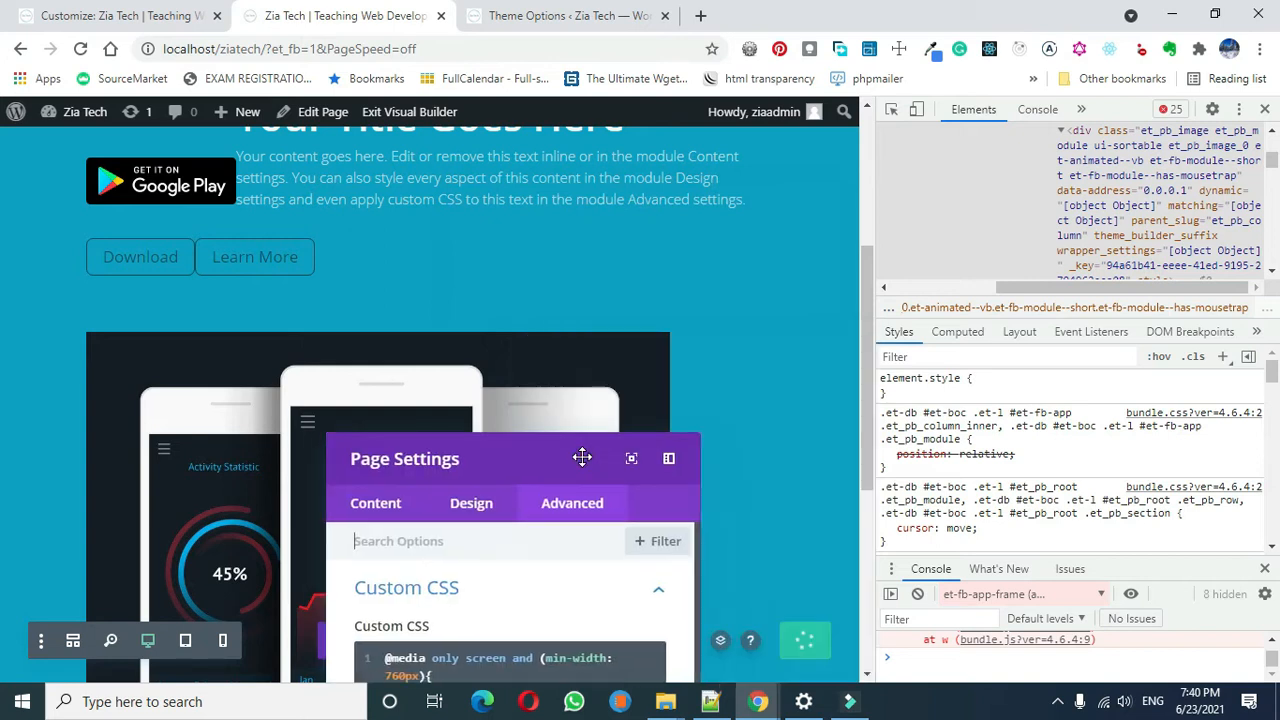
drag(865, 319, 881, 239)
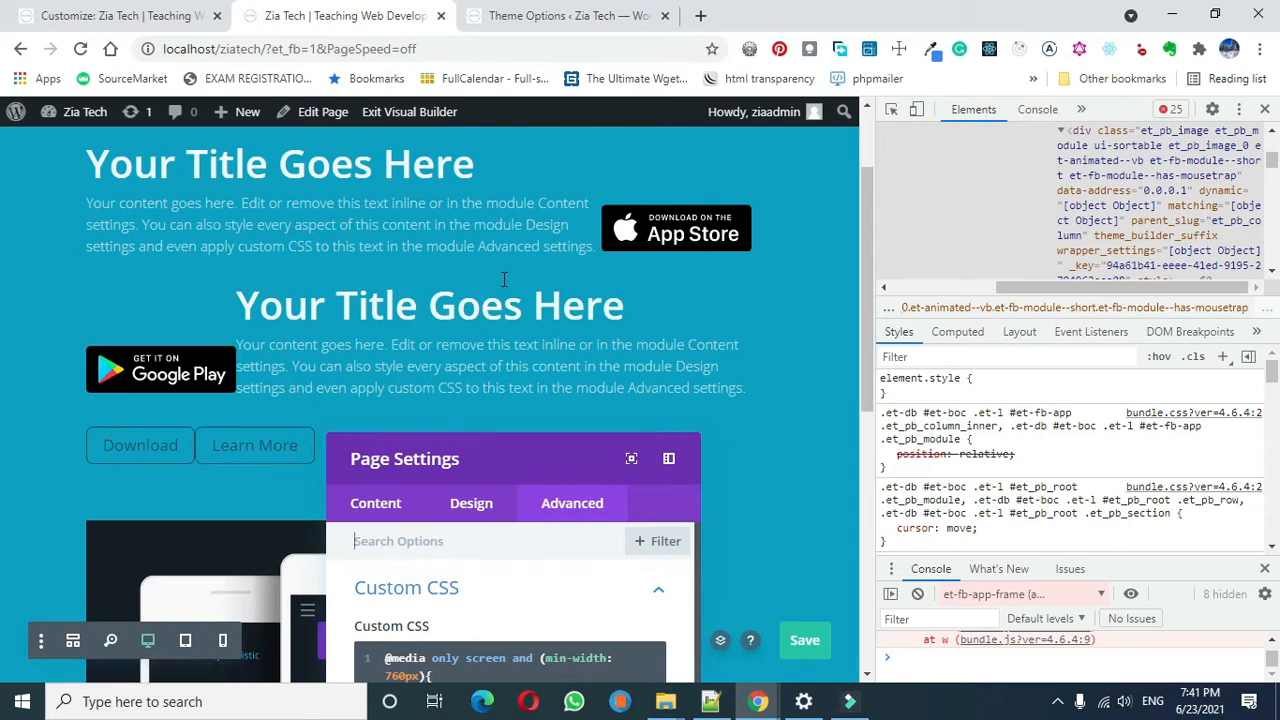
Change the rule's selector to .et_pb_image so it targets only the image modules
drag(532, 458, 574, 334)
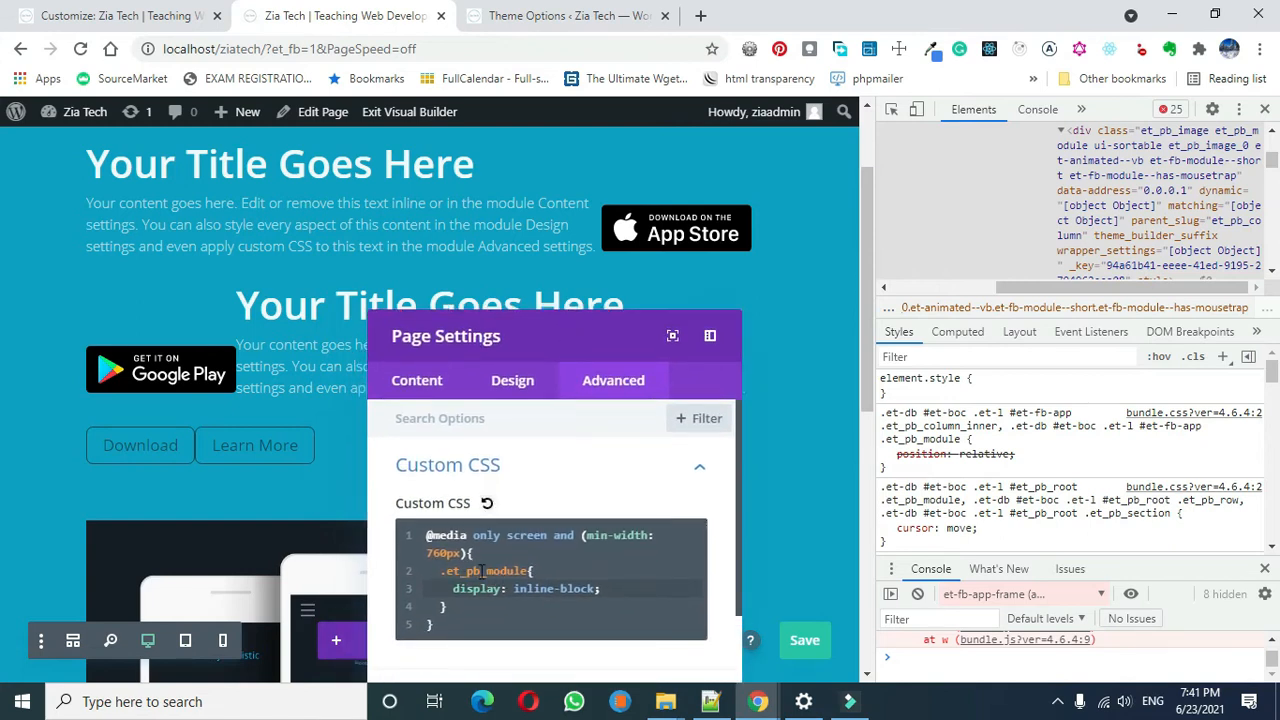
double_click(513, 570)
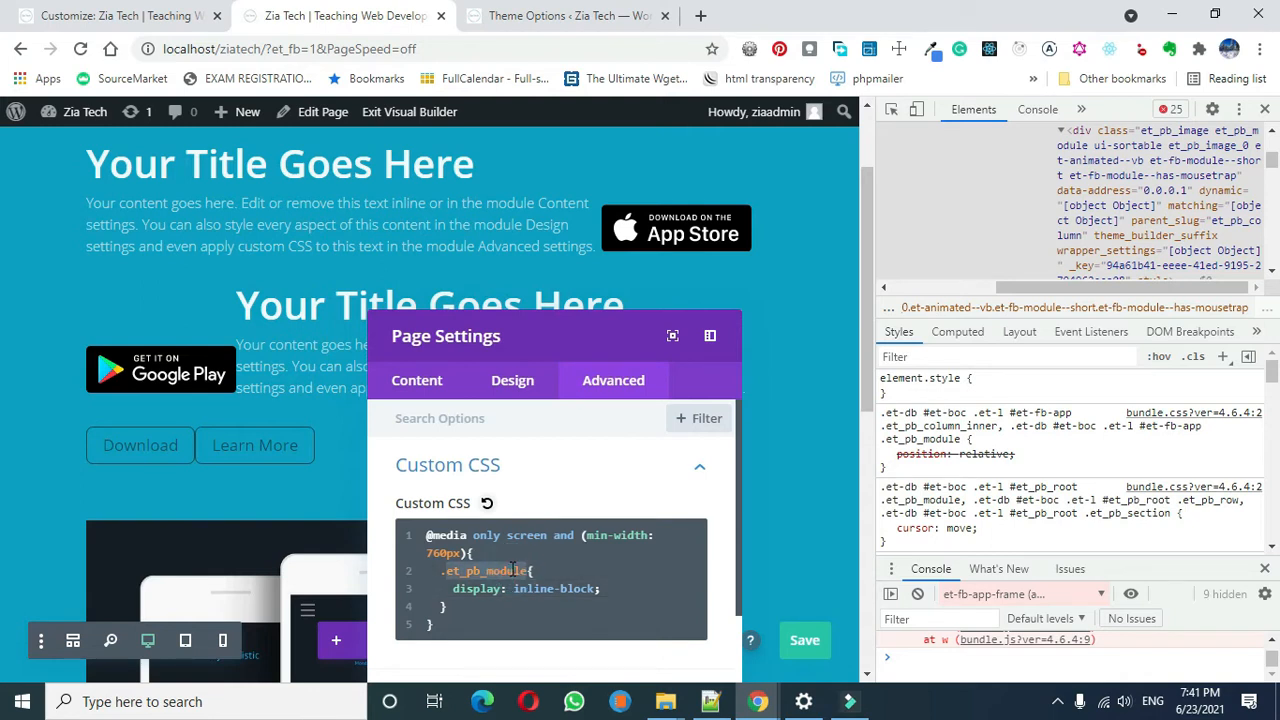
click(530, 570)
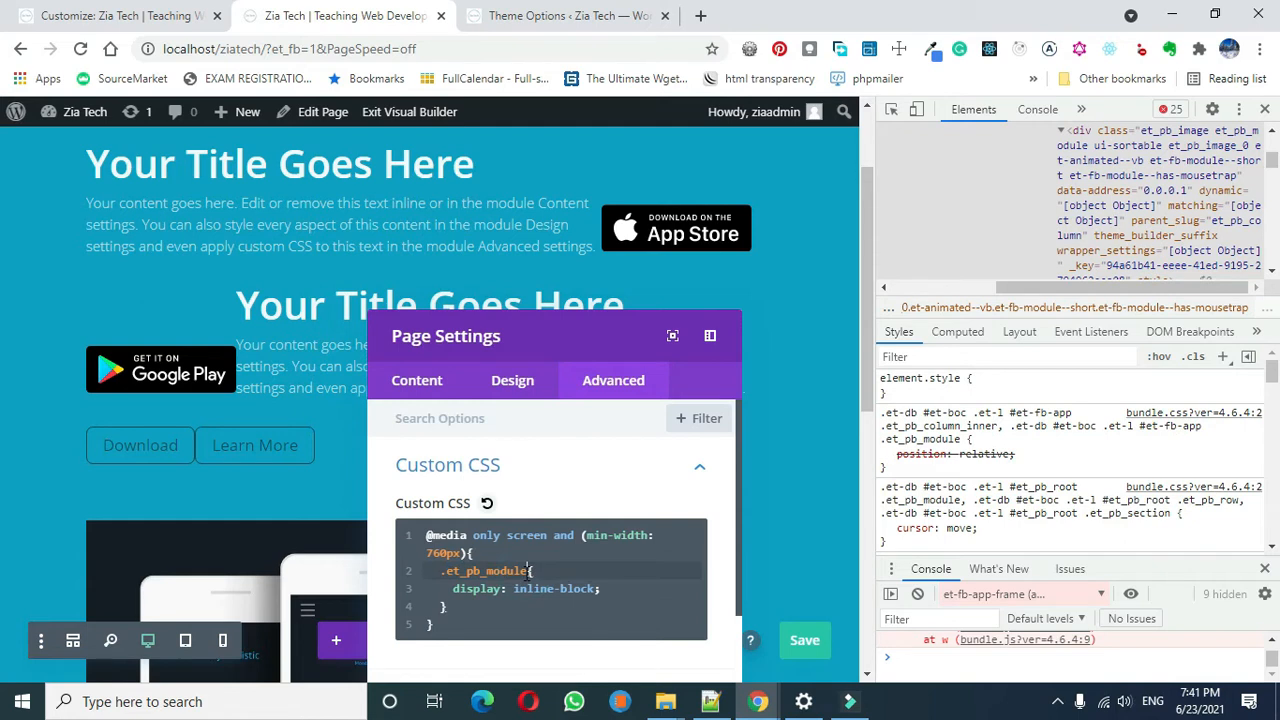
key(BackSpace)
key(BackSpace)
key(BackSpace)
key(BackSpace)
key(BackSpace)
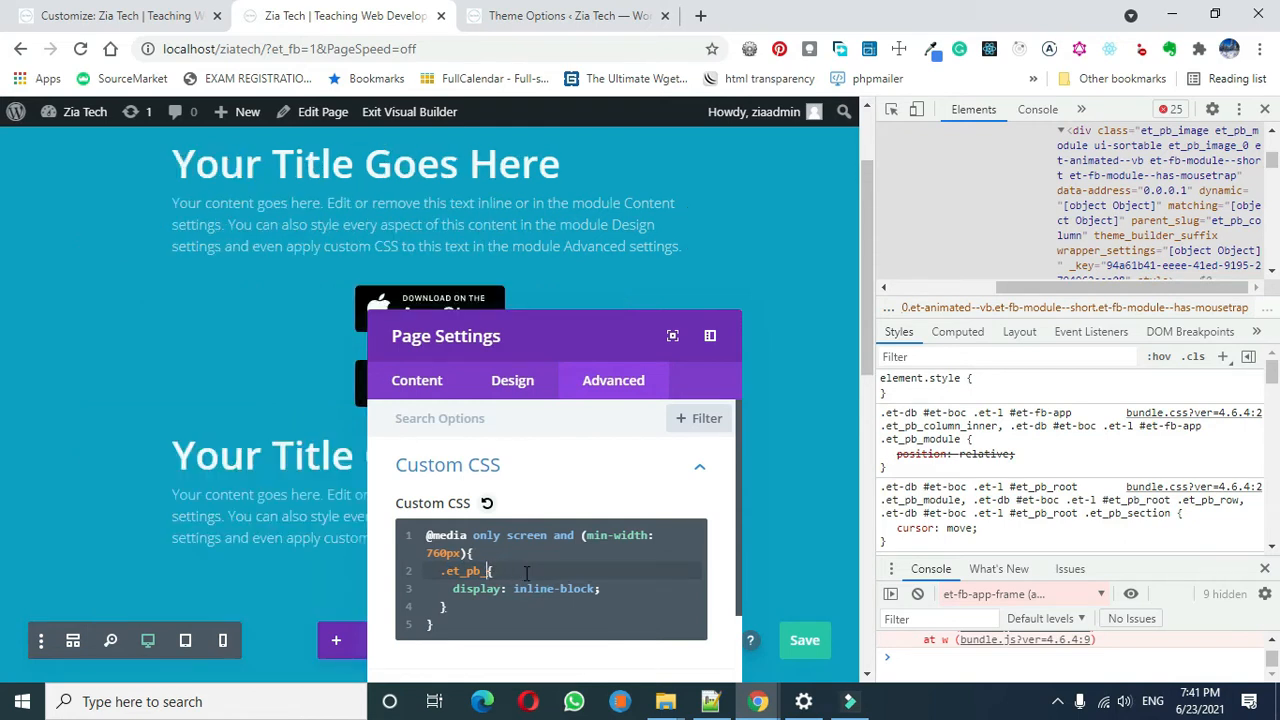
text(image)
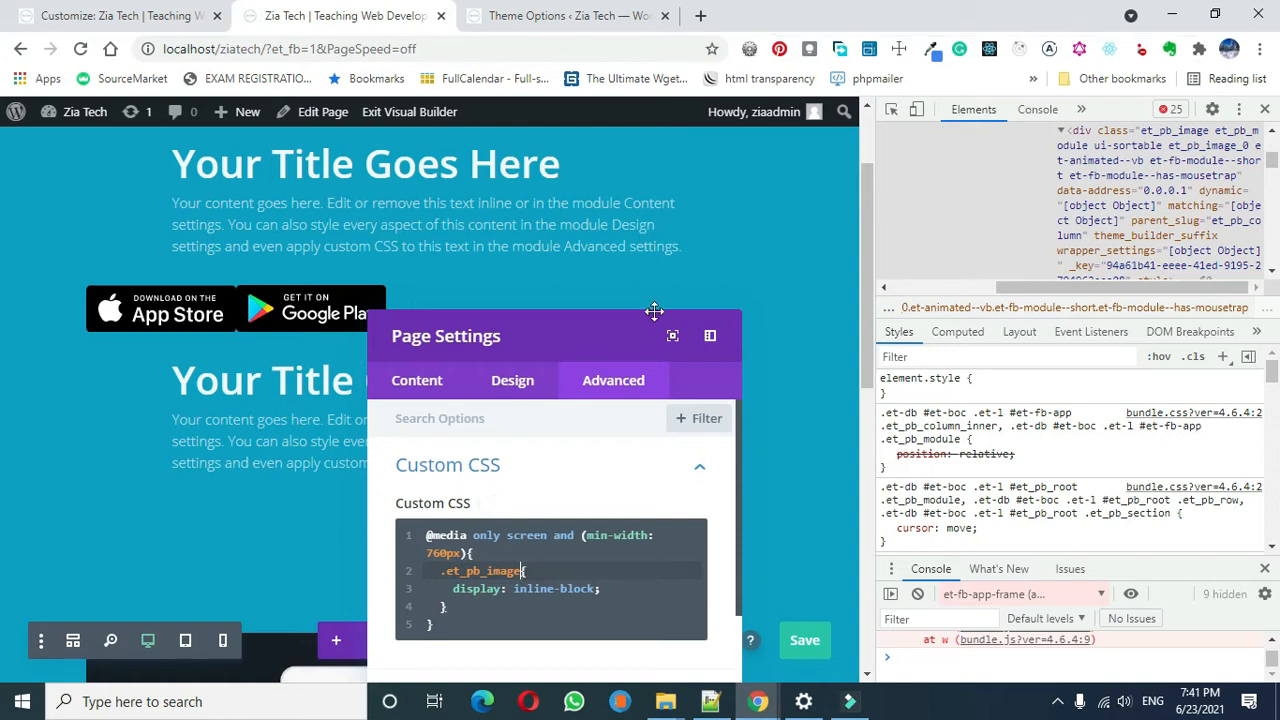
Check the store badges behind the settings window, and undo the selector change in the custom CSS
drag(623, 334, 751, 437)
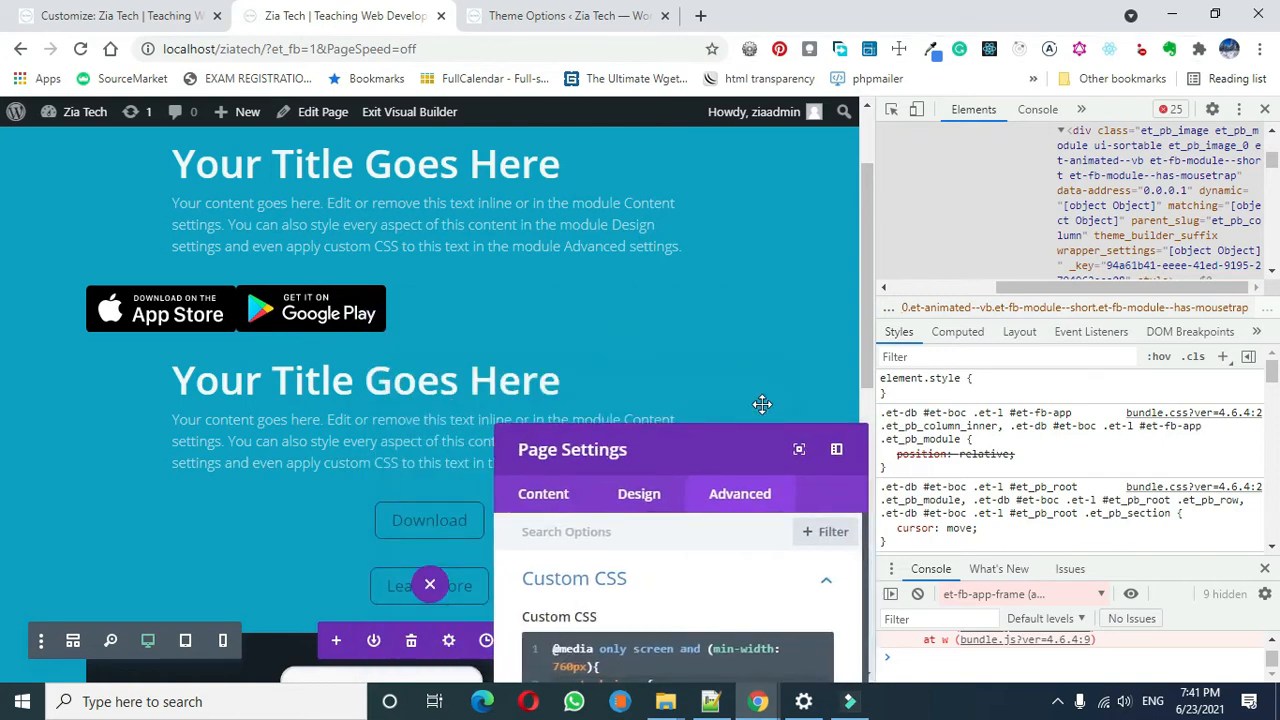
drag(870, 290, 860, 337)
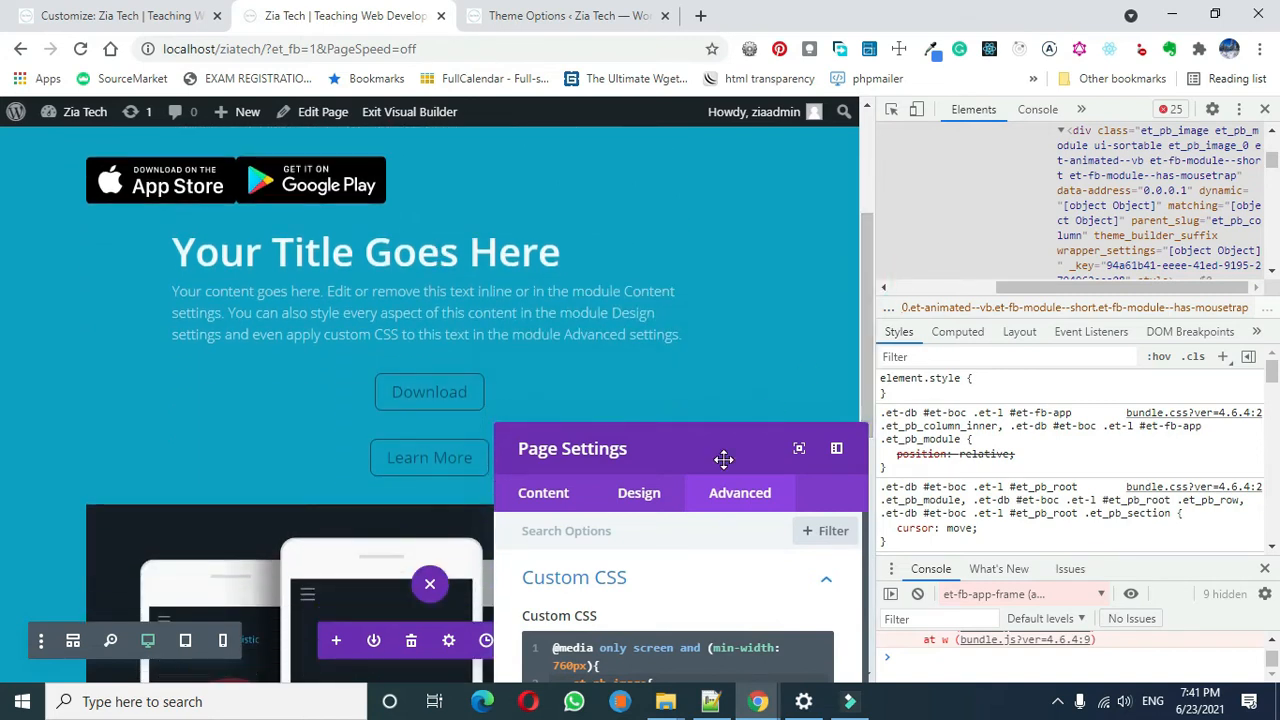
drag(724, 458, 752, 304)
click(758, 550)
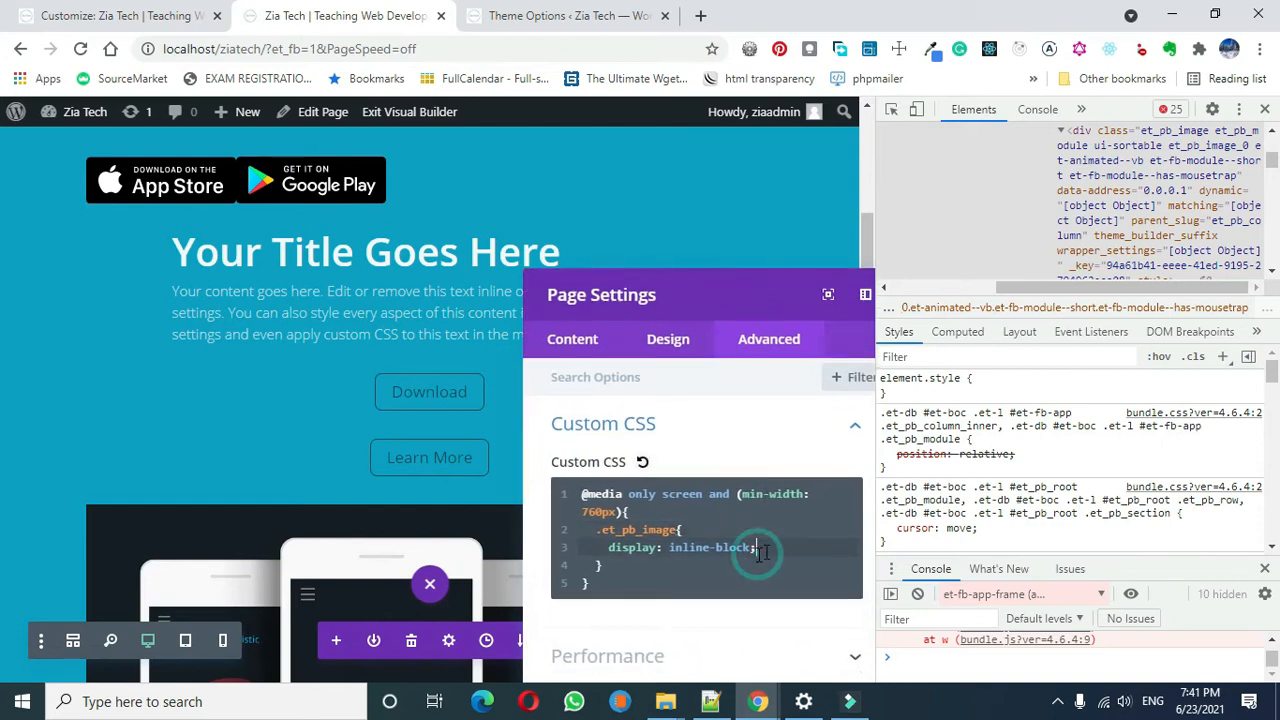
key(ctrl+z)
key(ctrl+z)
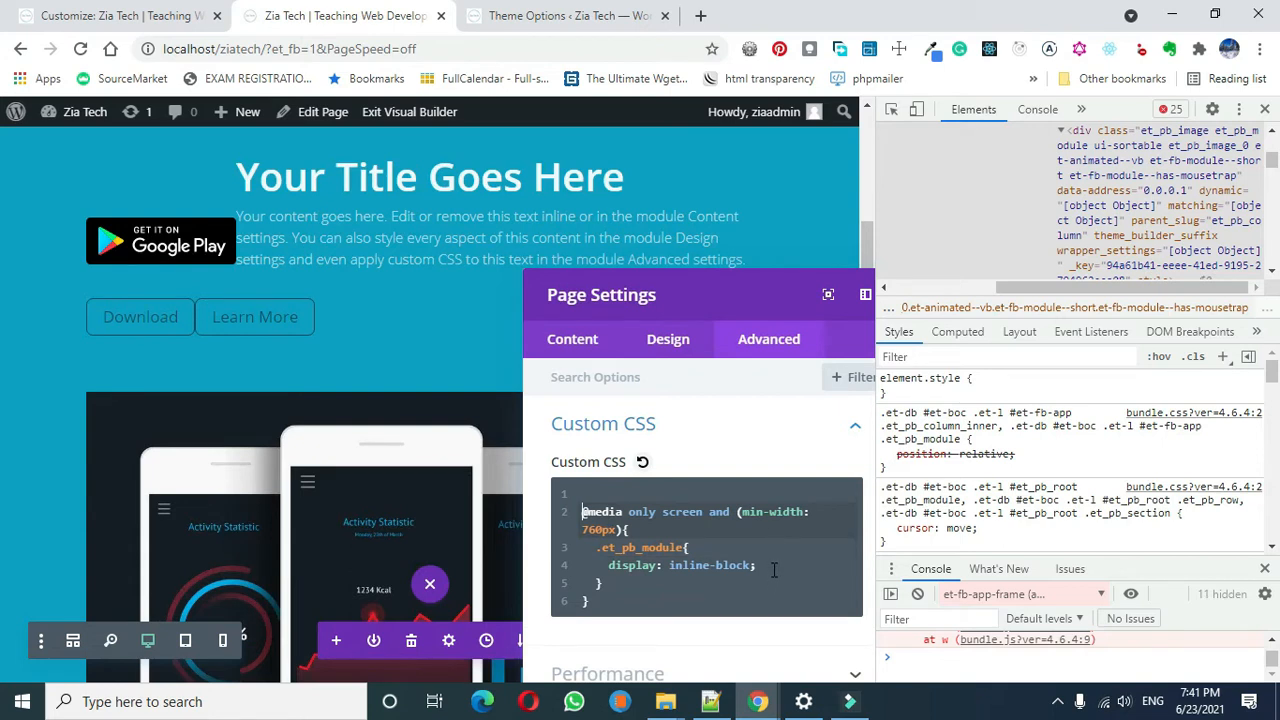
Replace "module" with "image" in the inline-block rule's selector so it reads .et_pb_image
double_click(668, 545)
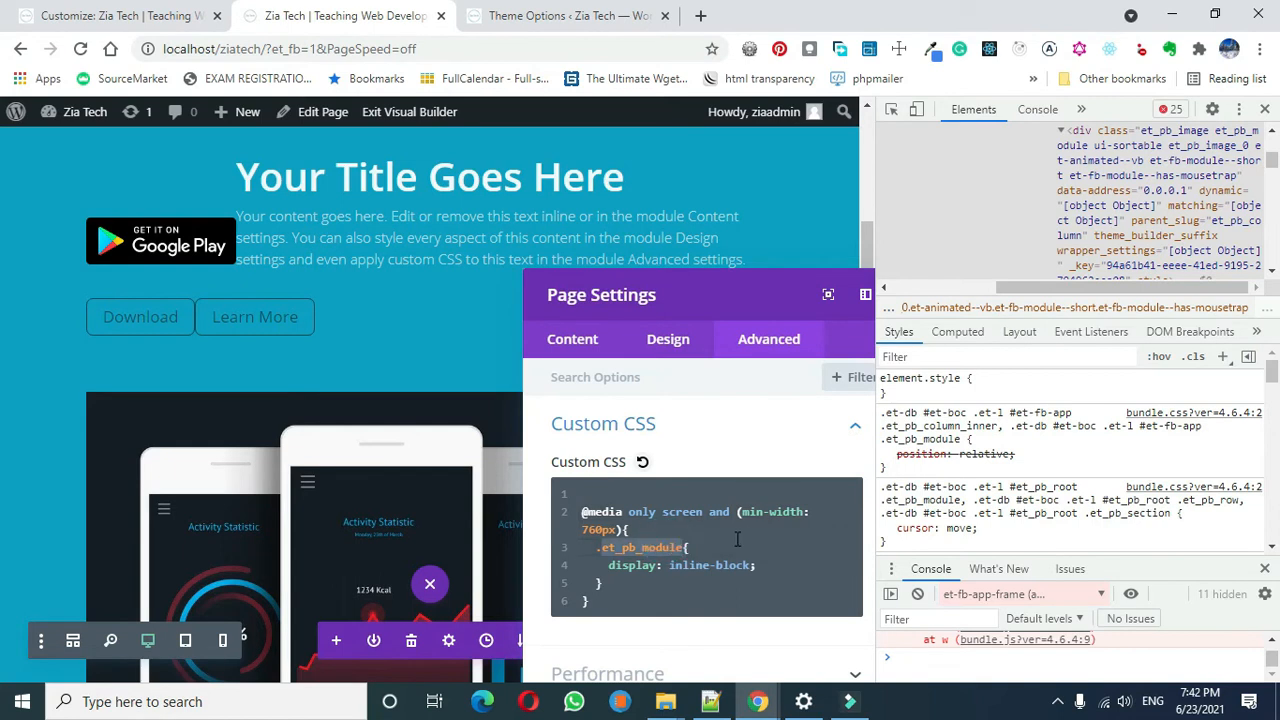
click(685, 547)
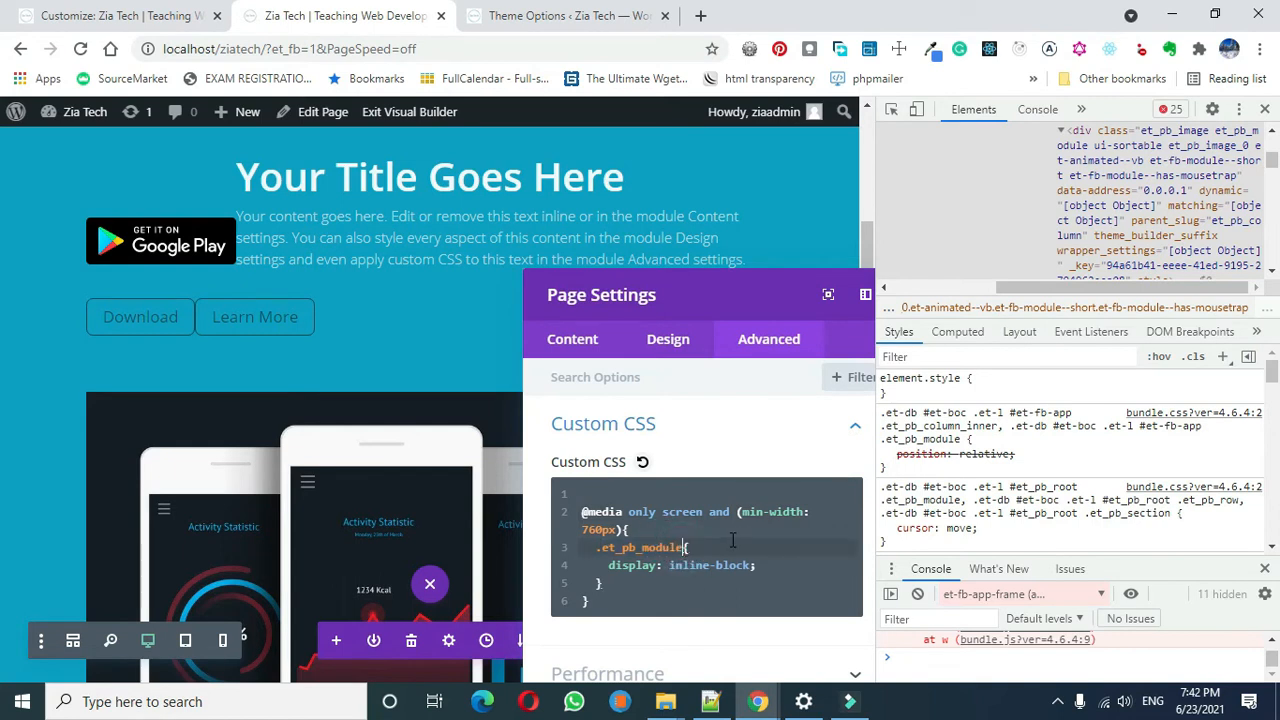
key(BackSpace)
key(BackSpace)
key(BackSpace)
key(BackSpace)
key(BackSpace)
key(BackSpace)
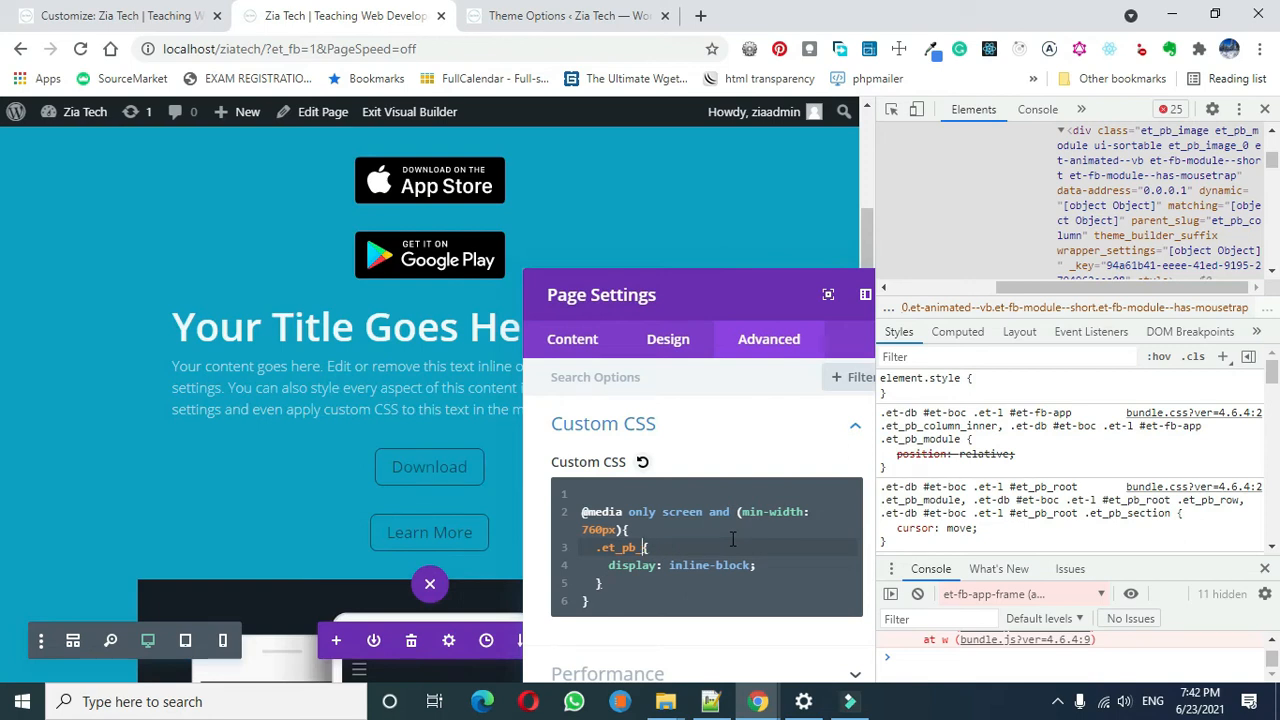
text(image)
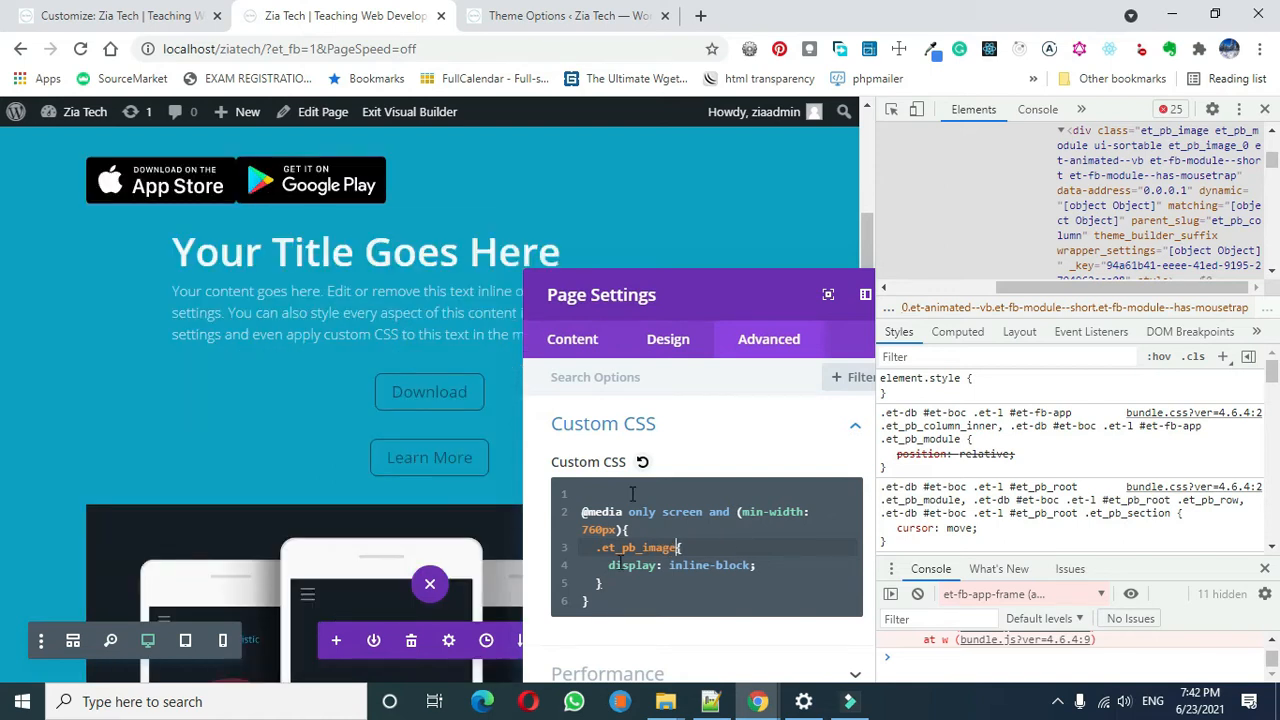
Add "margin: 10px" to the .et_pb_image rule, and save the page with these settings
drag(725, 290, 652, 170)
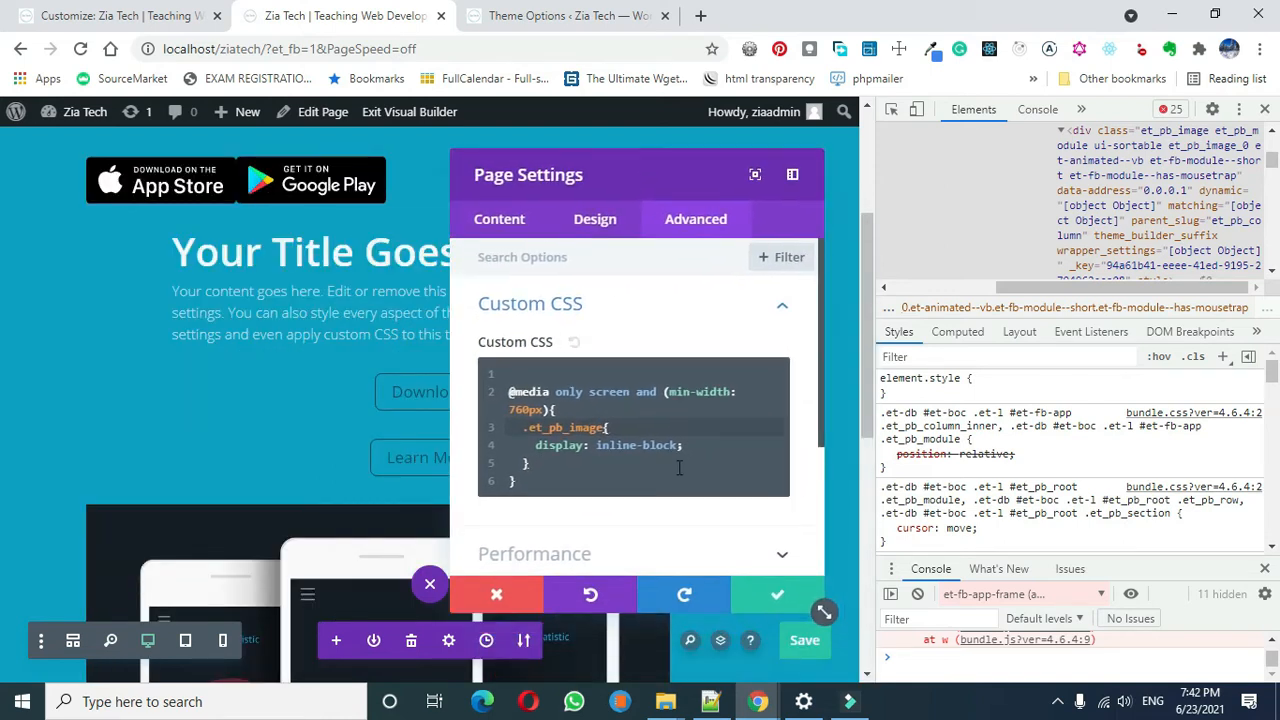
click(698, 444)
key(Return)
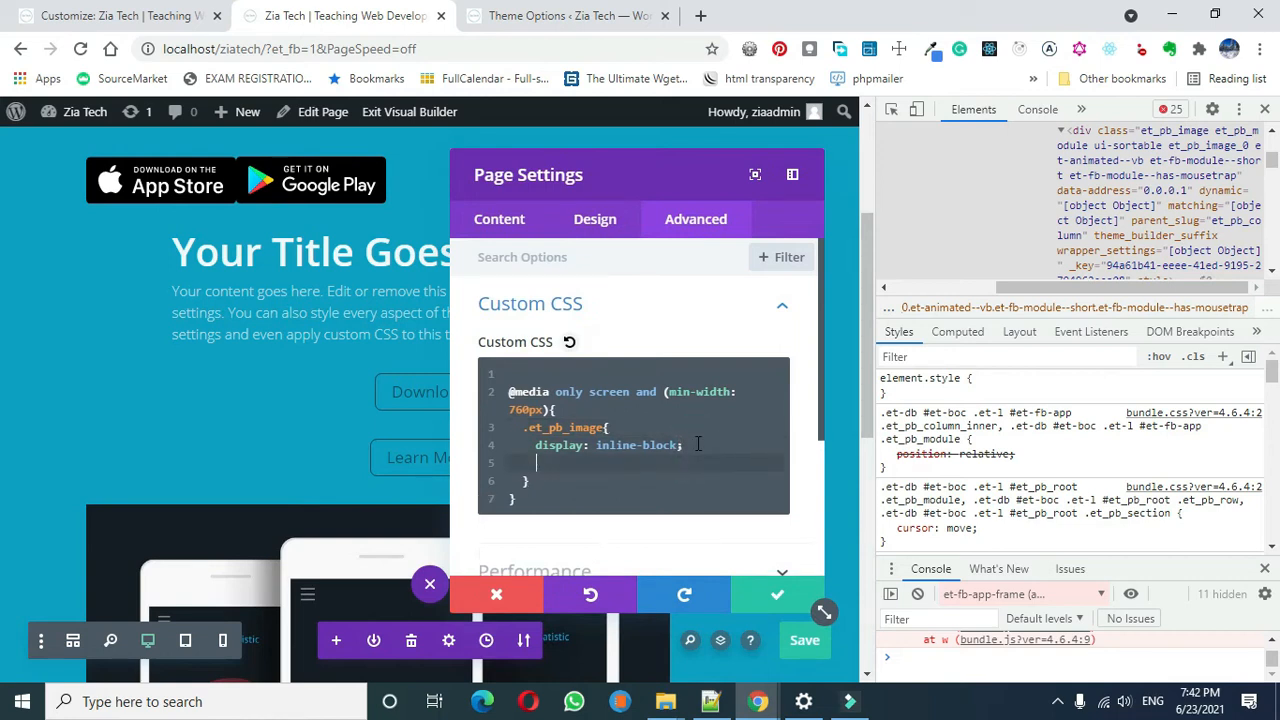
text(margin: 10px)
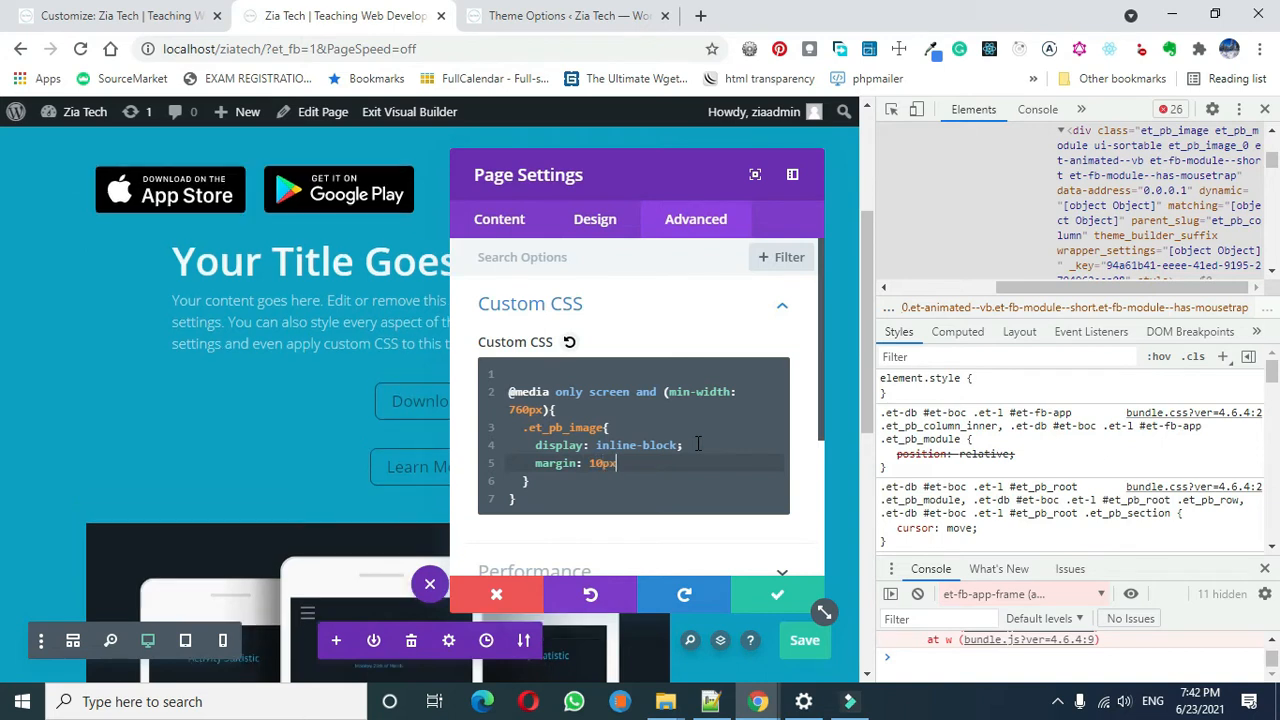
click(772, 592)
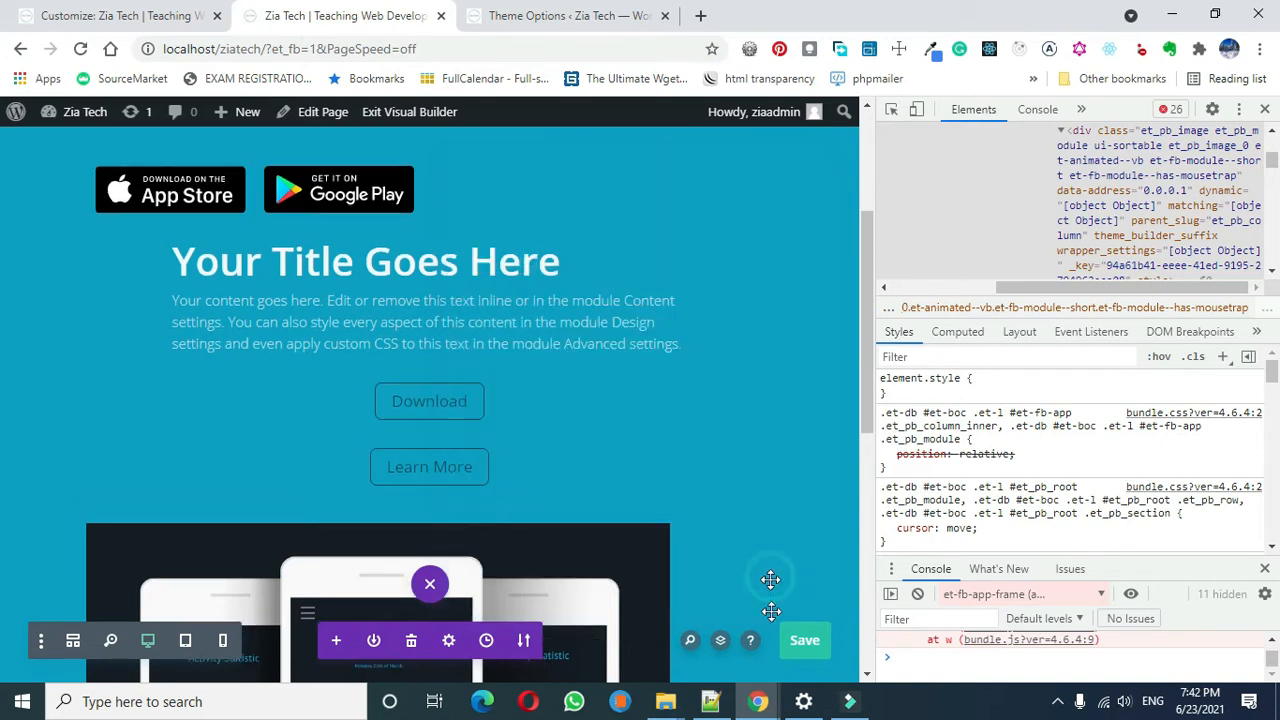
click(799, 645)
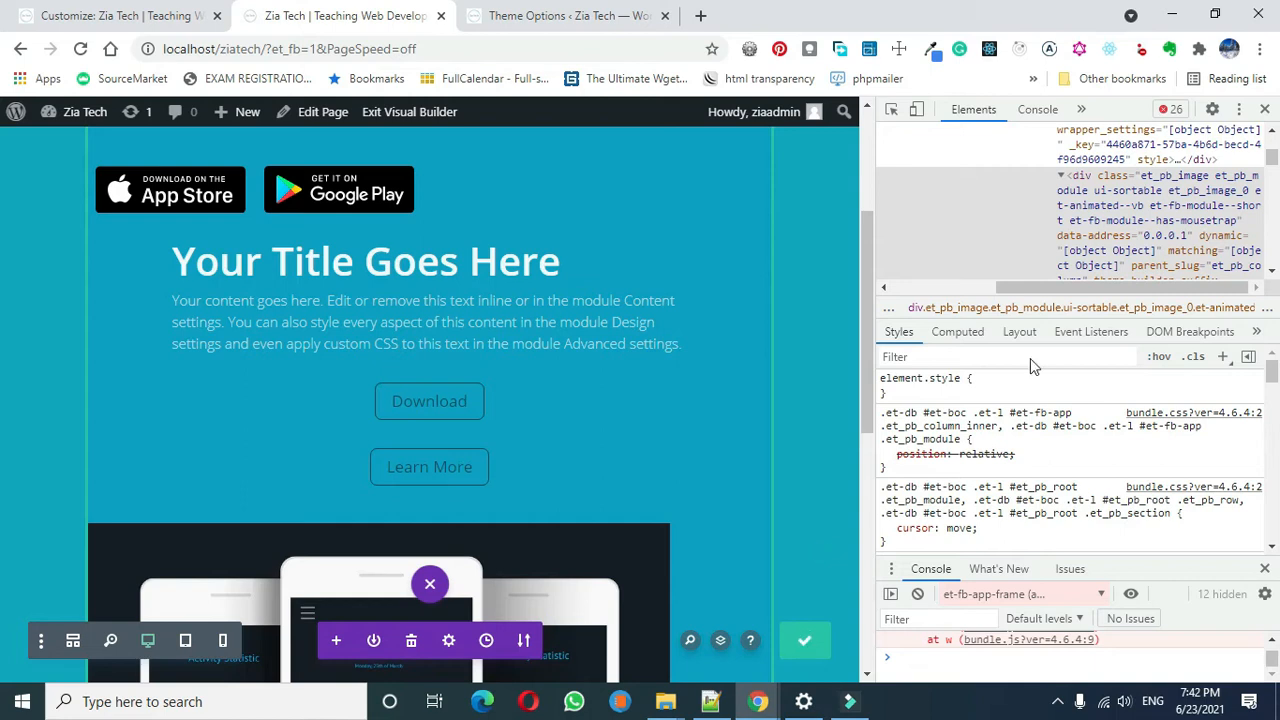
Close the developer tools and examine the store badges and buttons at full page width
click(1266, 109)
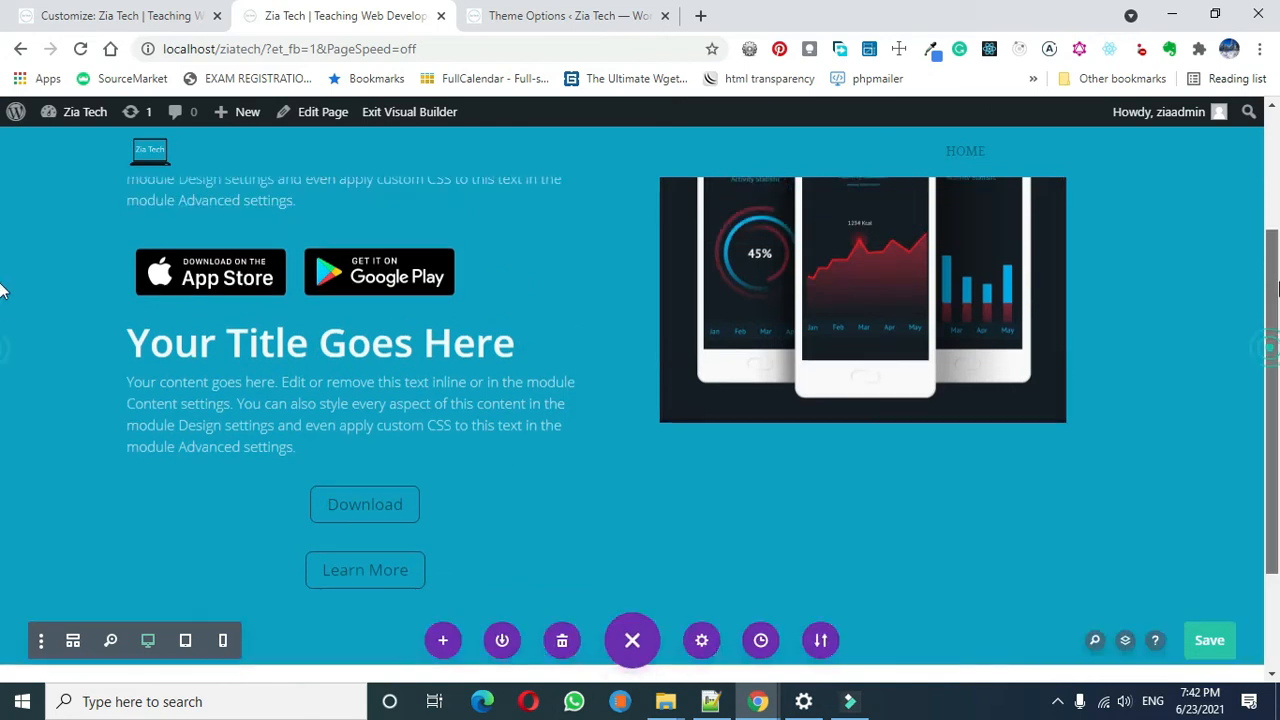
scroll(2, 290, up, 3)
drag(1278, 237, 1273, 313)
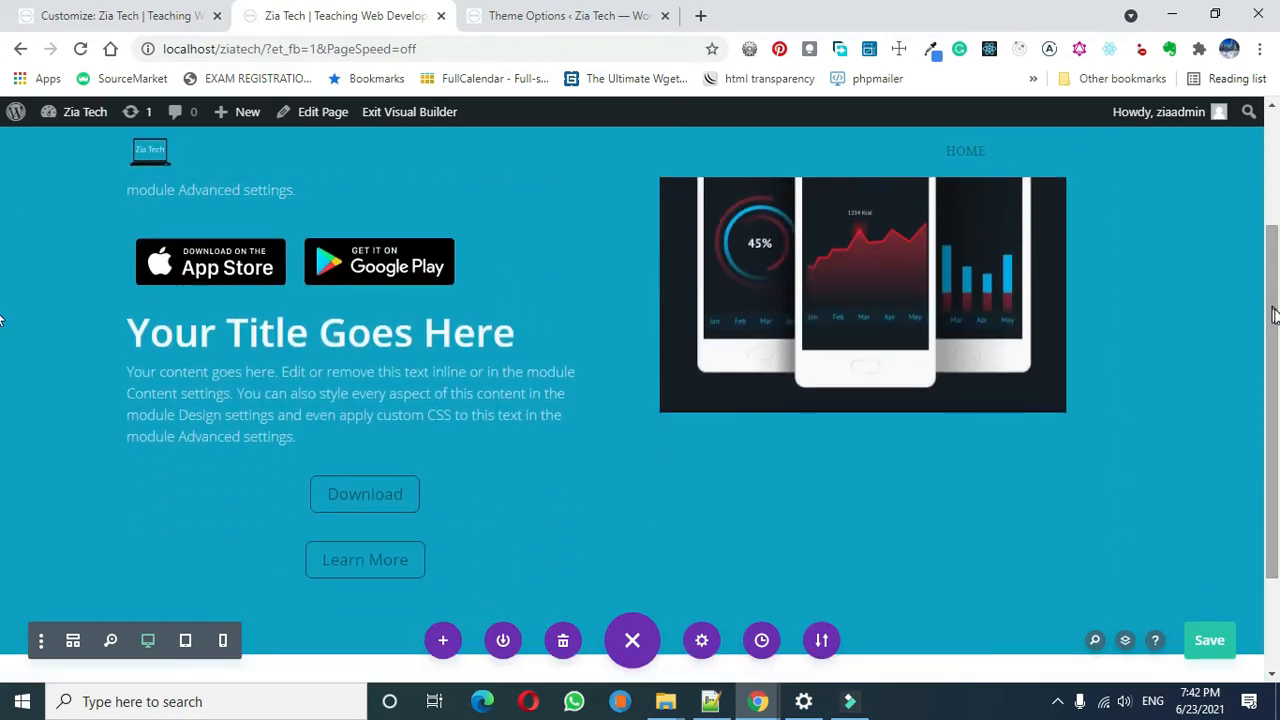
Open the developer tools and inspect the element around the Download button
right_click(1273, 565)
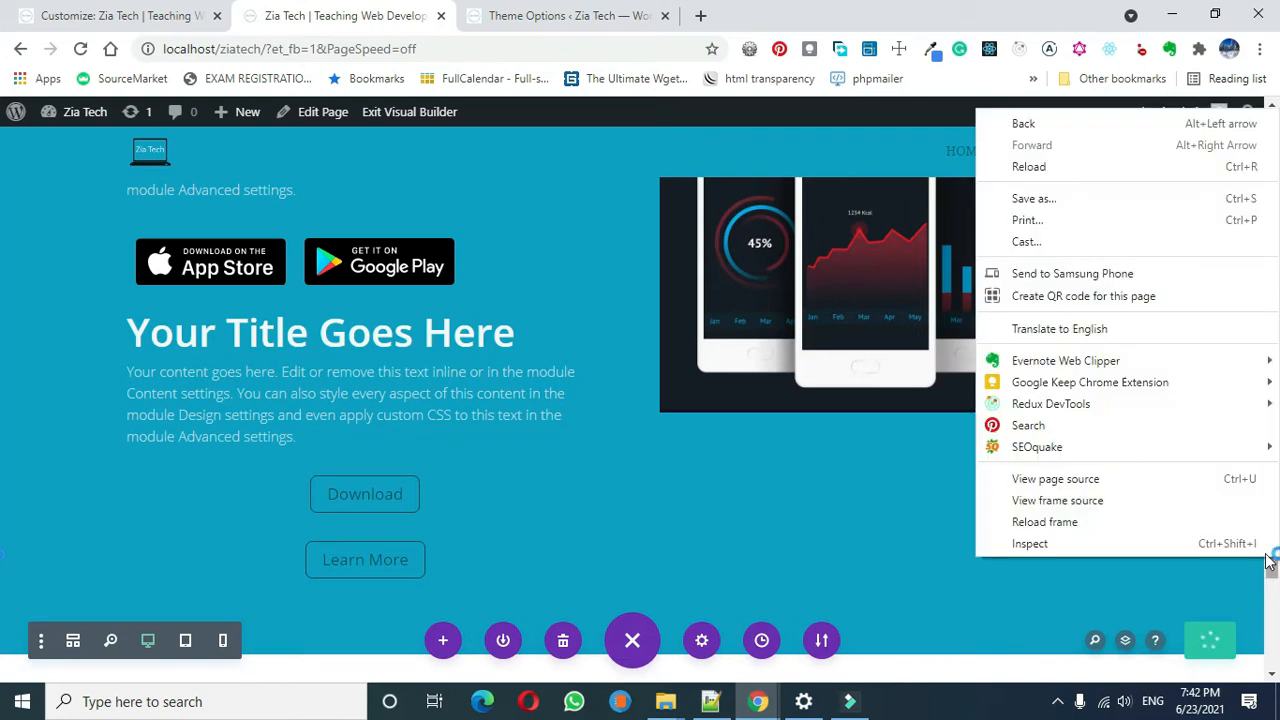
click(1224, 546)
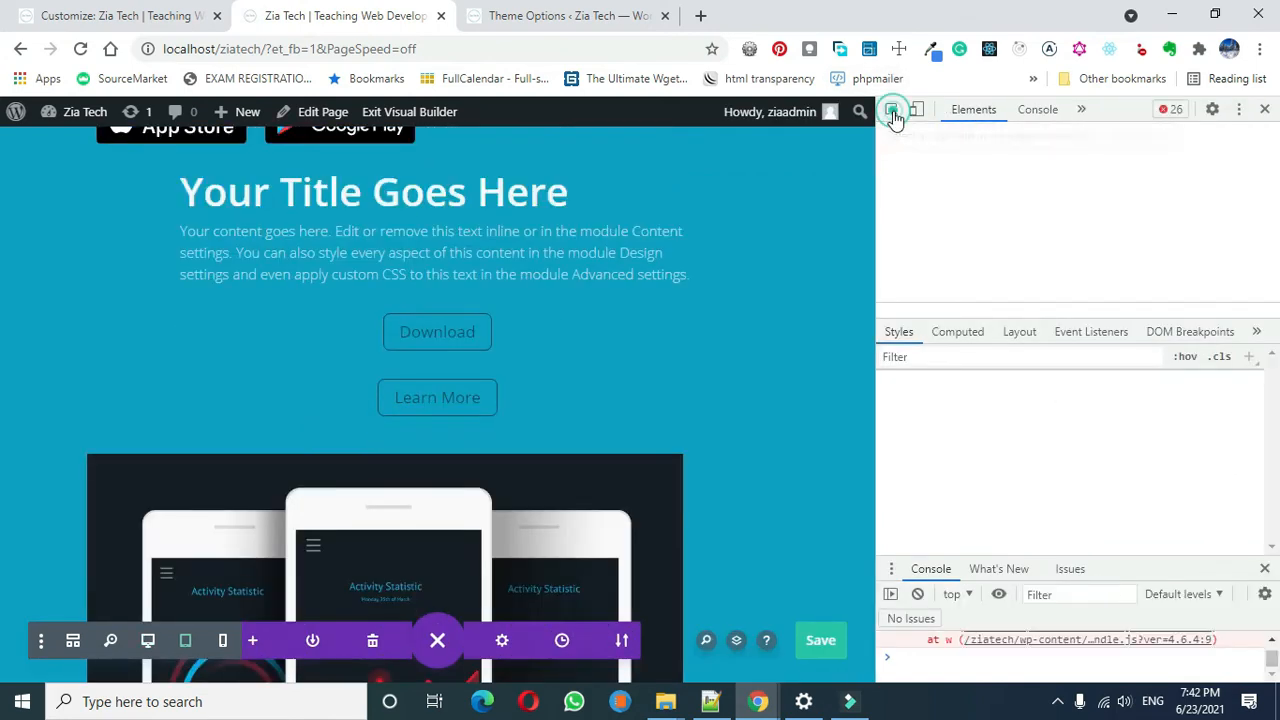
click(893, 112)
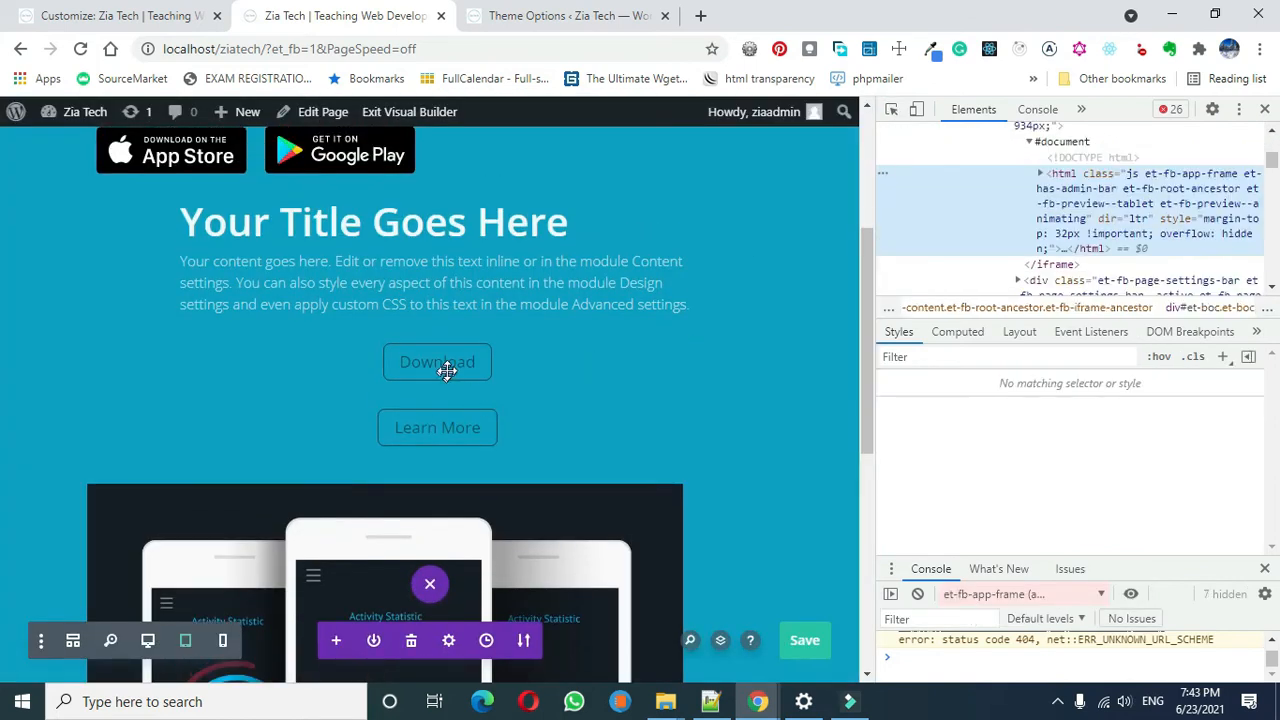
mouse_move(445, 374)
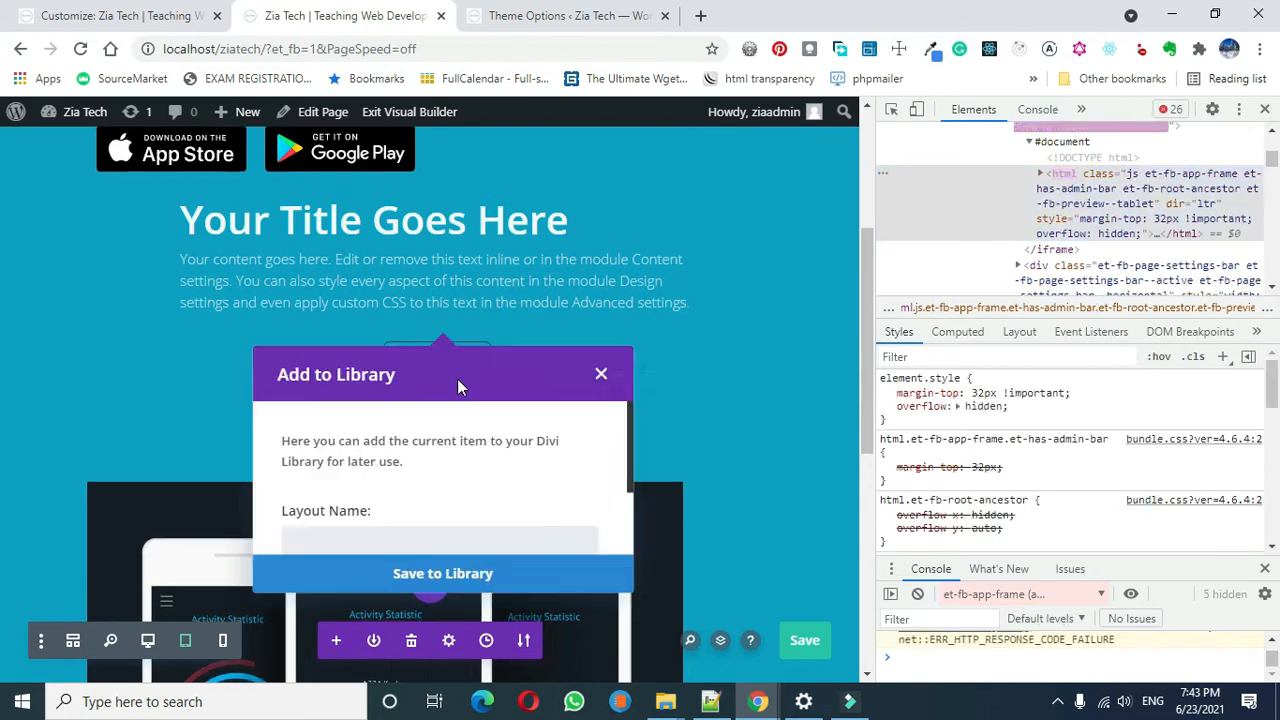
click(595, 375)
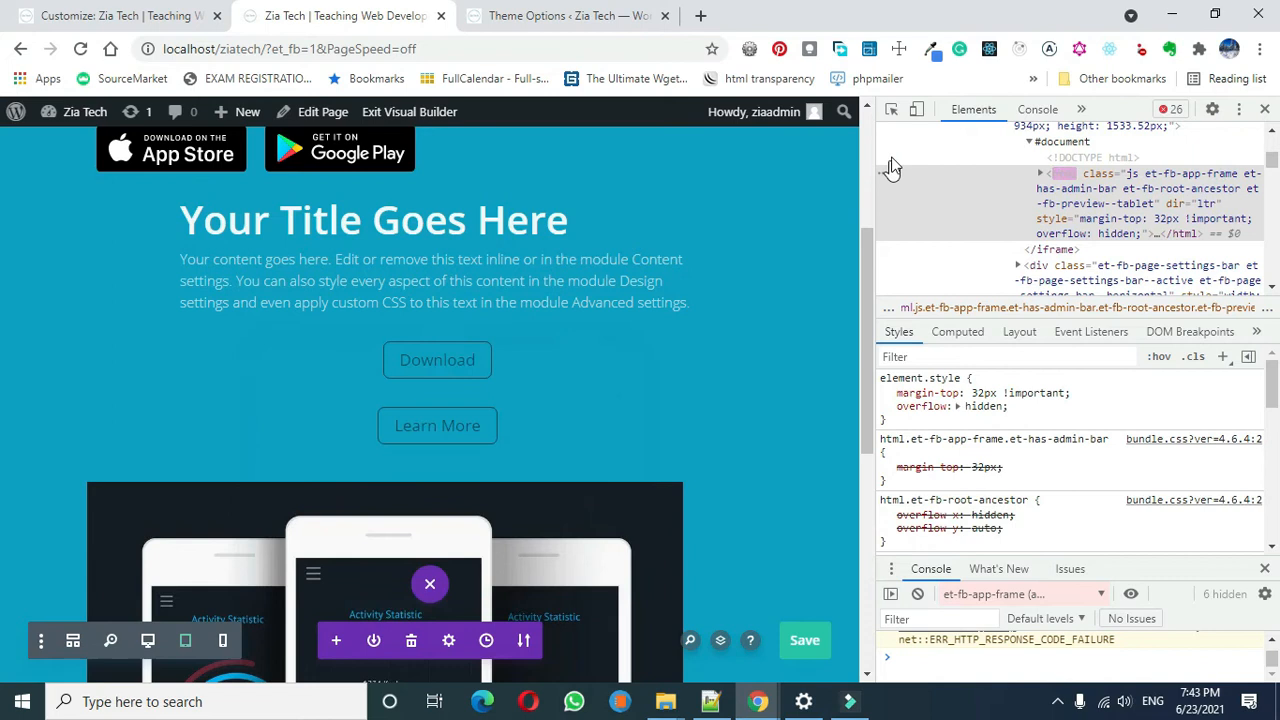
click(891, 109)
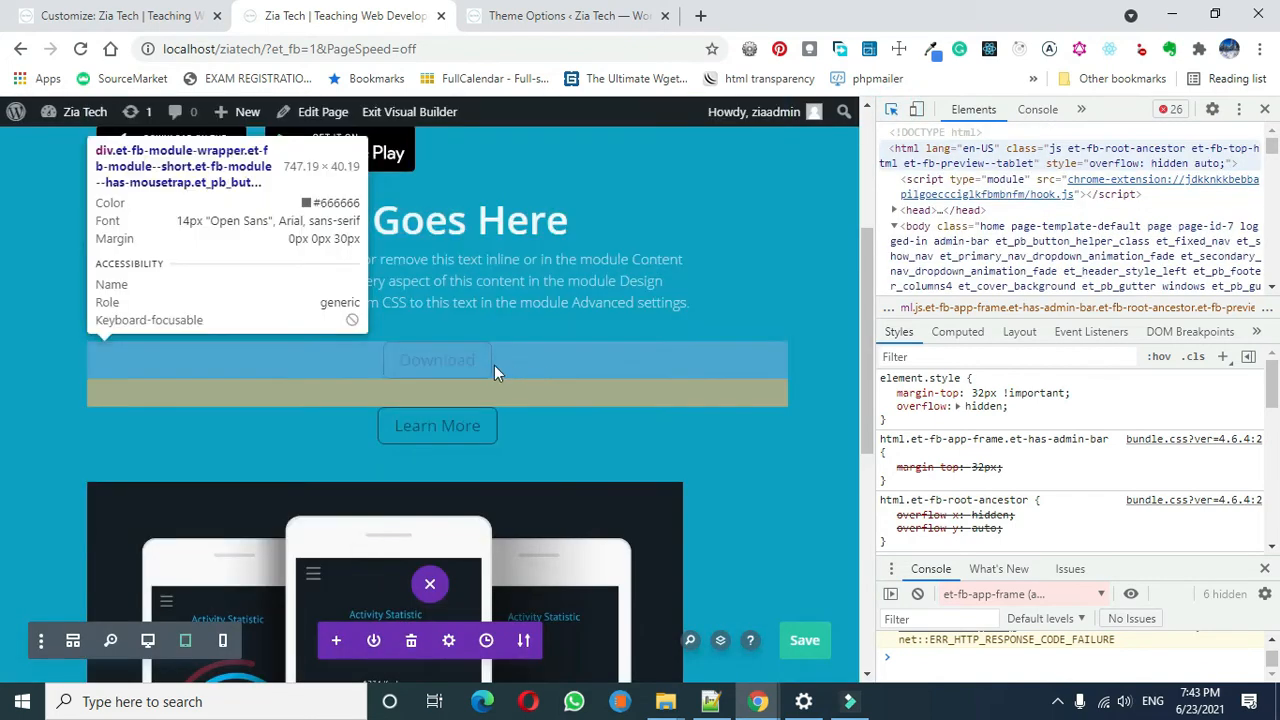
click(494, 363)
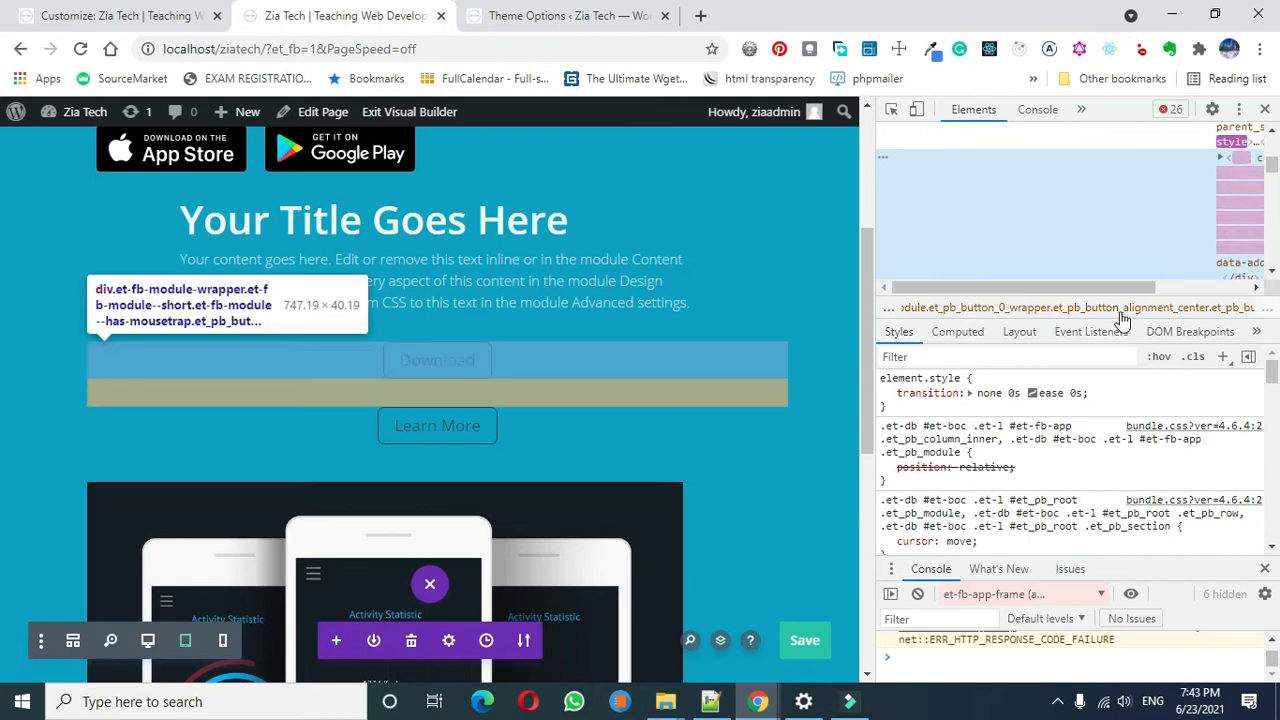
Examine the markup of the Download button's wrapper div and the link inside it
drag(1135, 295, 1257, 300)
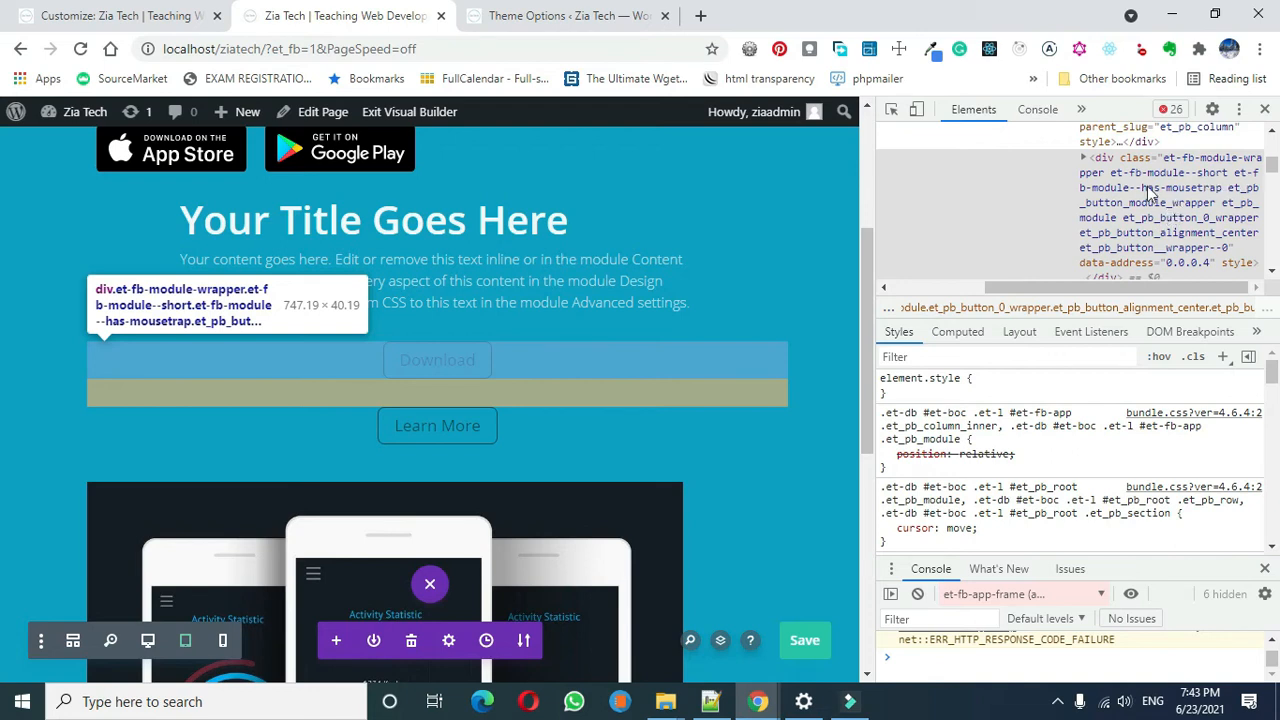
click(1083, 158)
drag(1273, 166, 1274, 177)
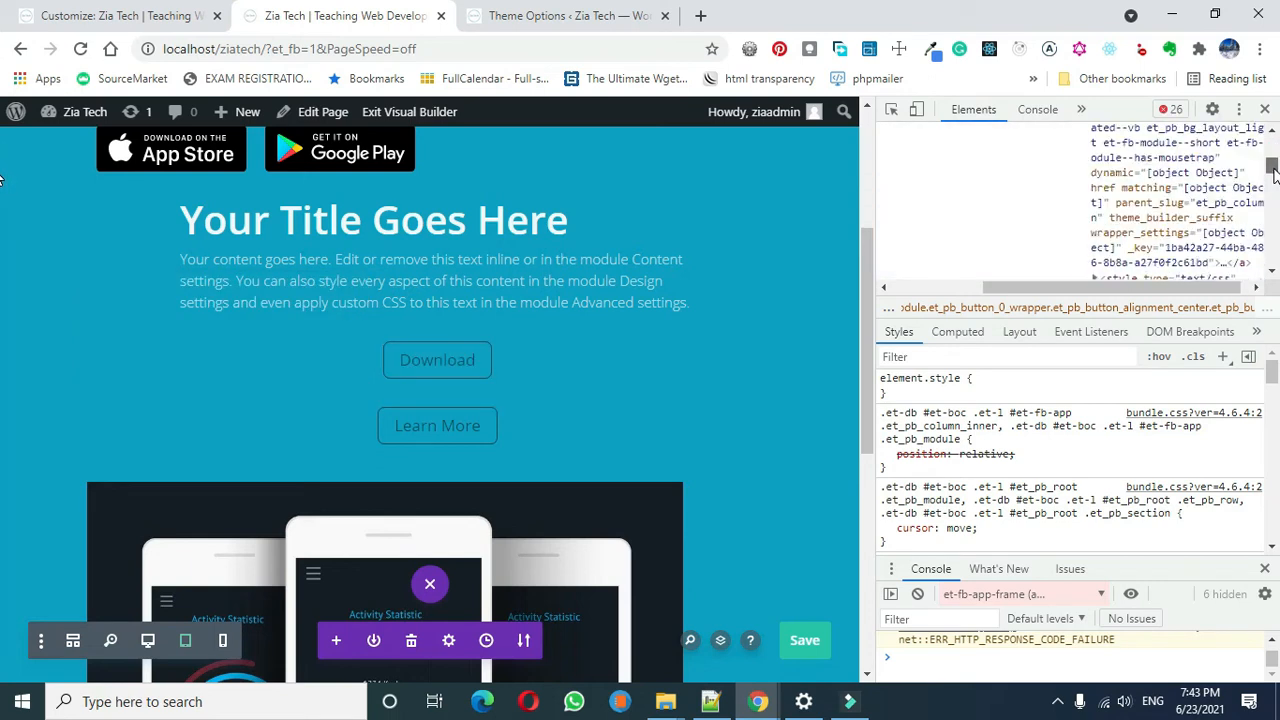
click(895, 110)
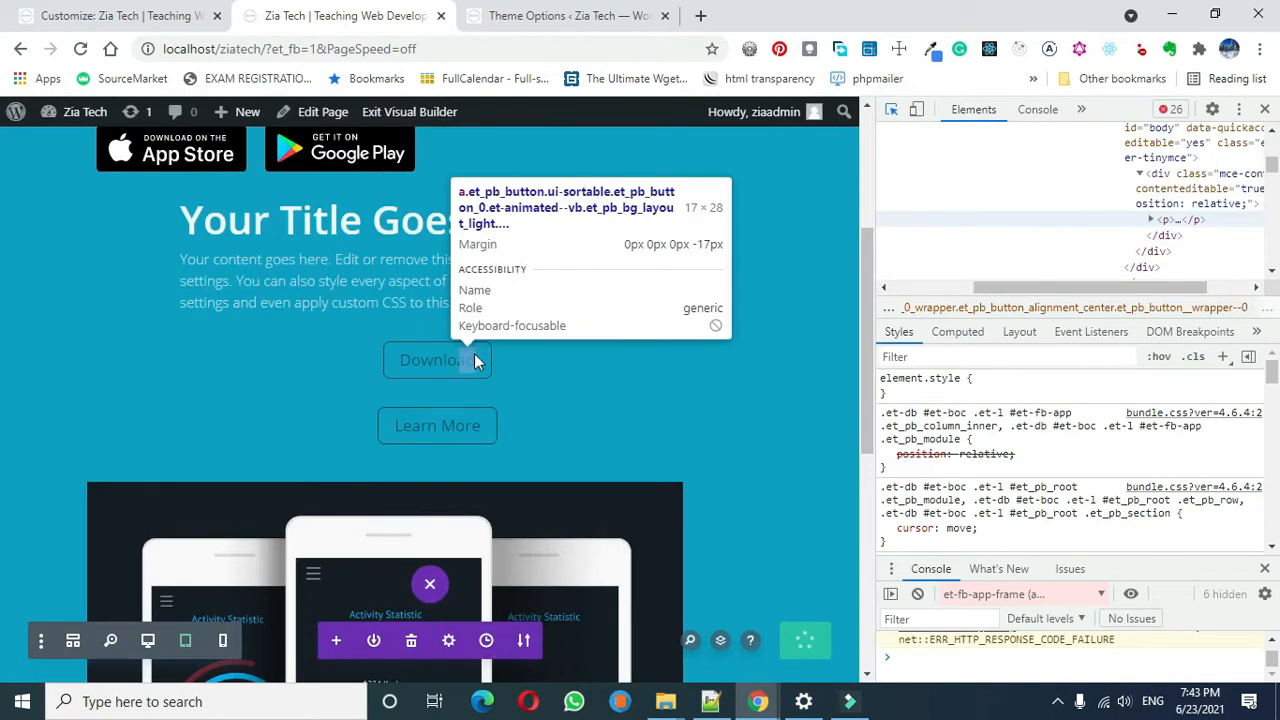
click(474, 356)
double_click(1271, 132)
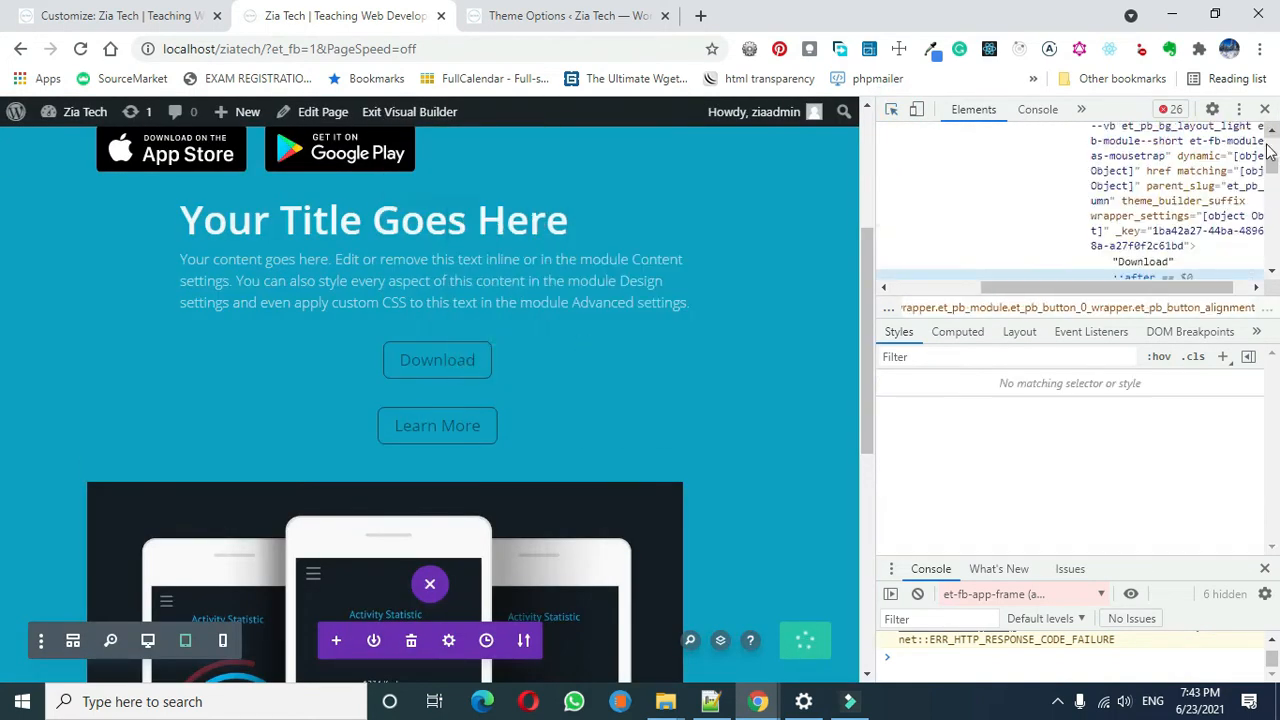
scroll(1150, 175, down, 3)
Inspect the Download button again and copy the class name et_pb_button_module_wrapper from its wrapper div
click(893, 110)
click(484, 373)
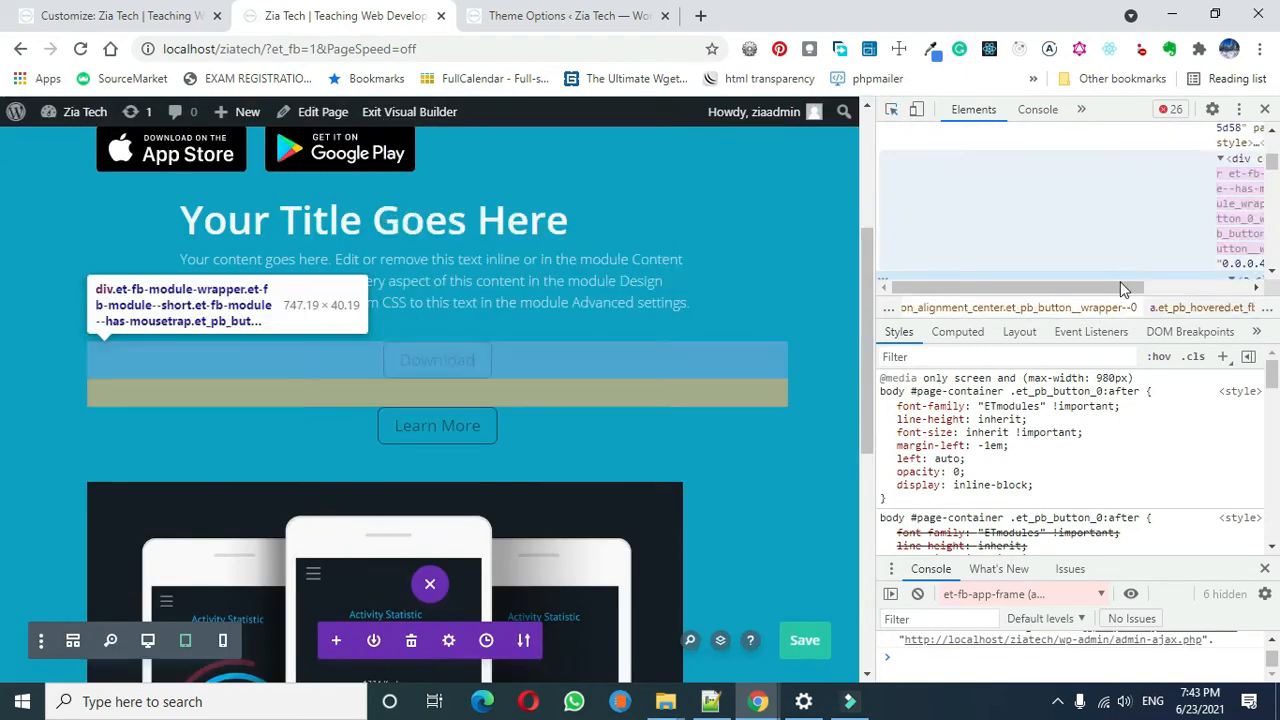
click(1124, 304)
drag(1128, 286, 1250, 278)
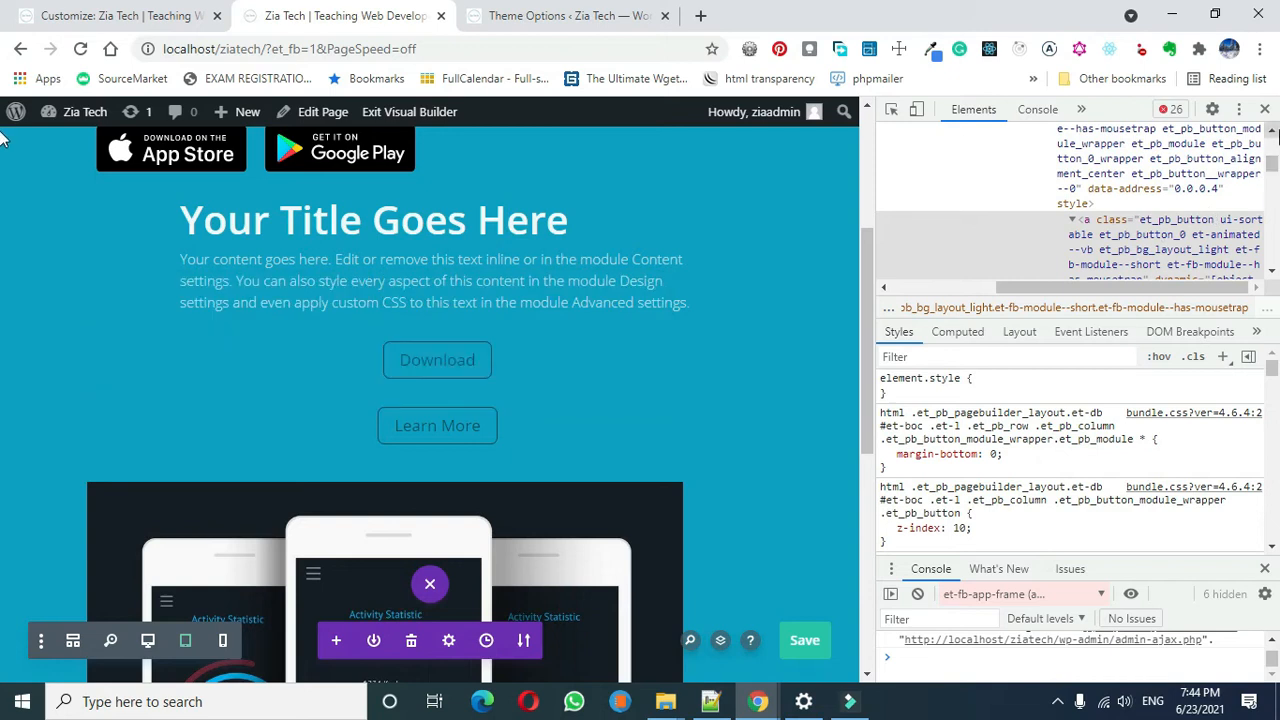
click(1277, 131)
click(1277, 131)
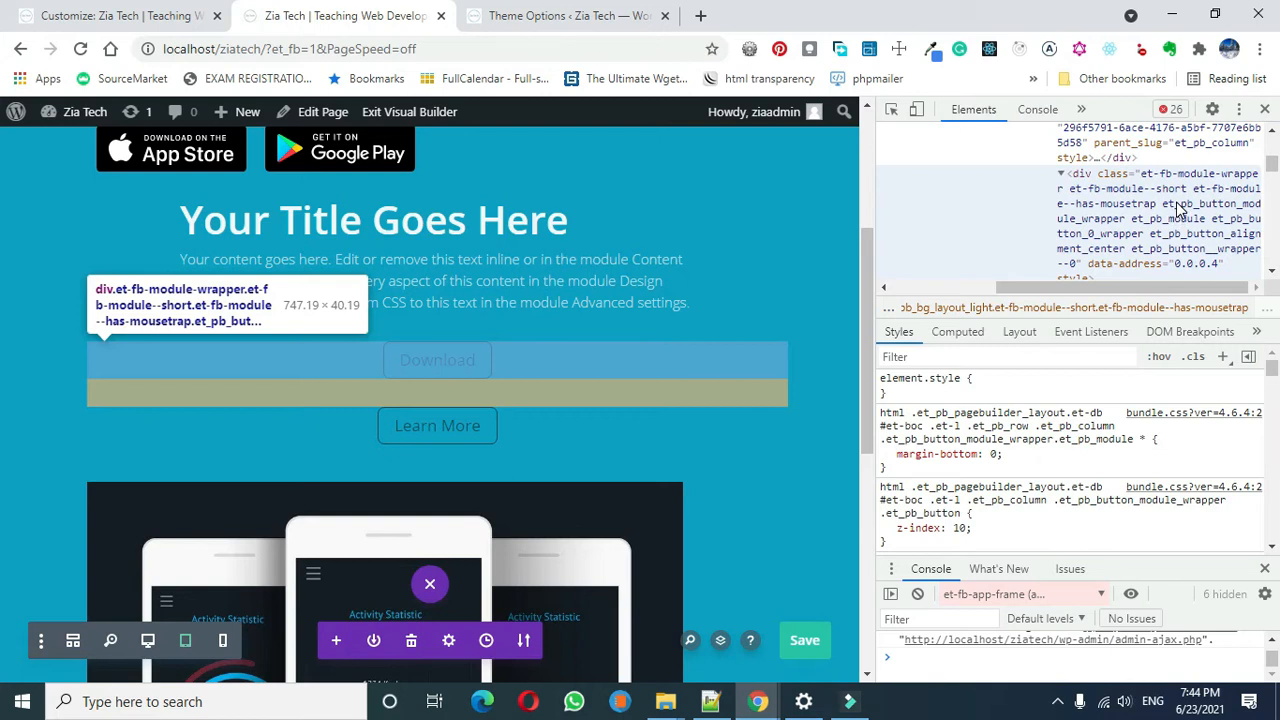
click(1178, 210)
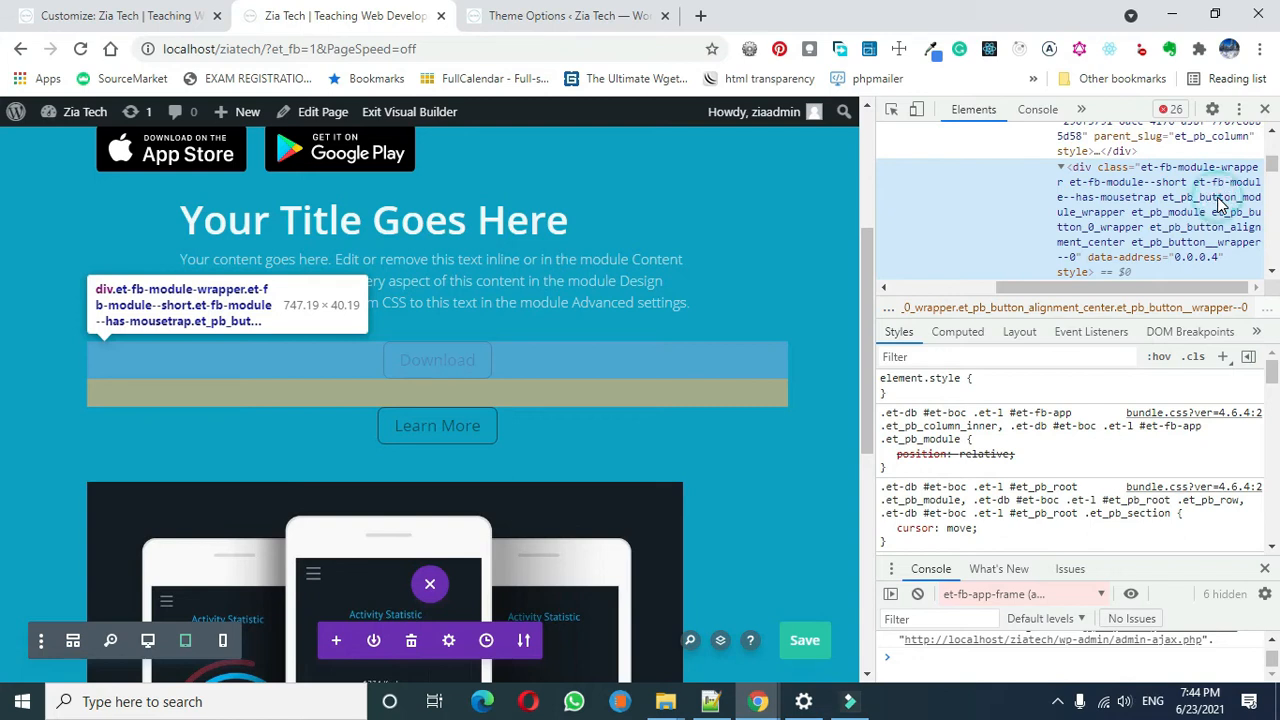
double_click(1220, 200)
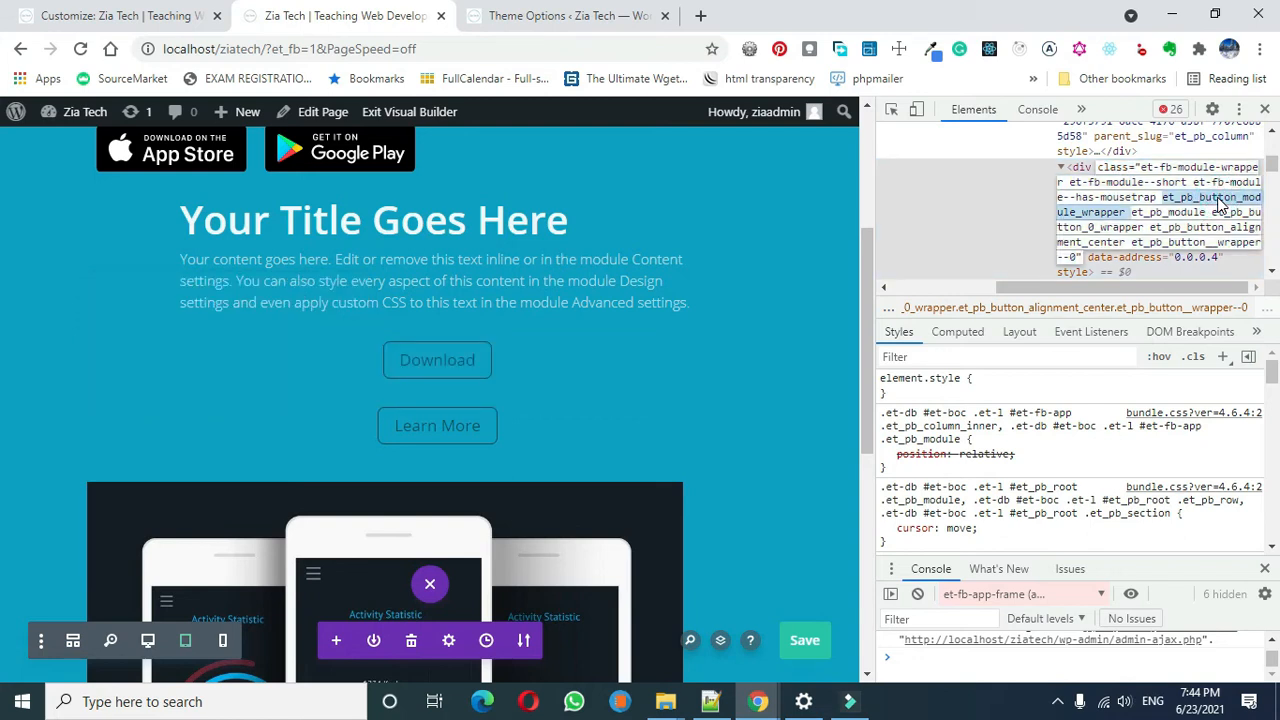
right_click(1218, 200)
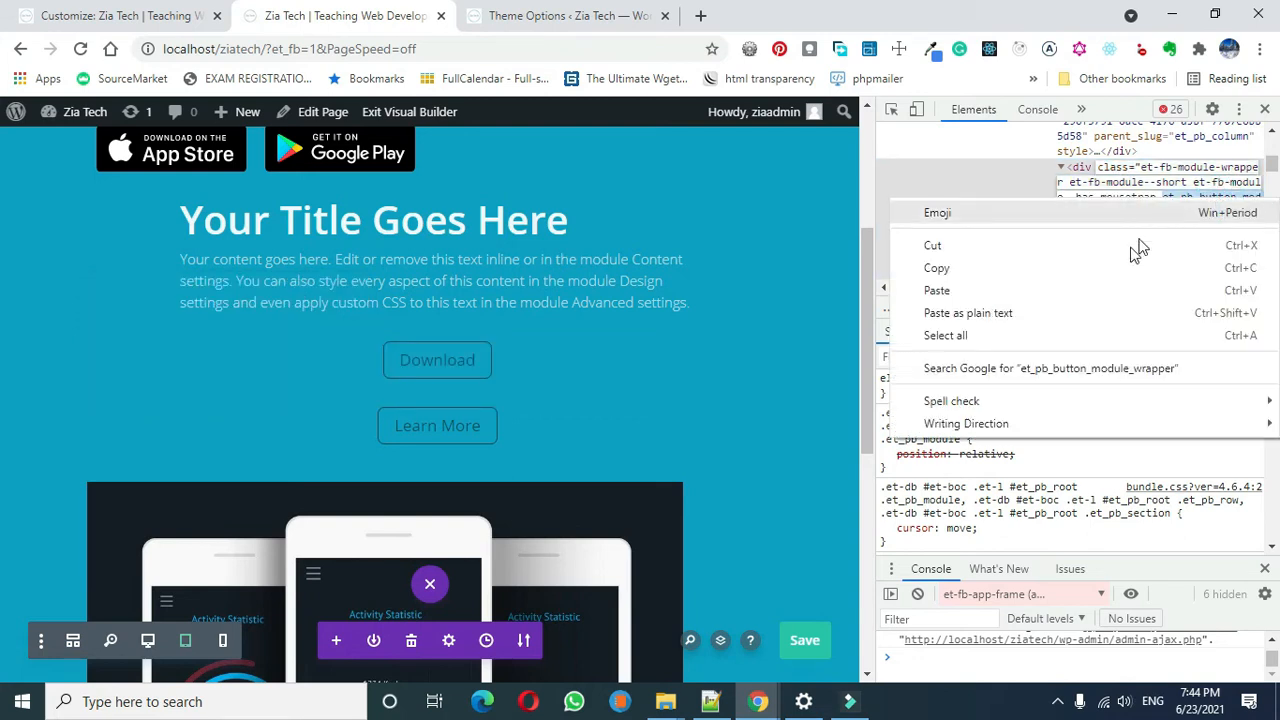
click(1112, 270)
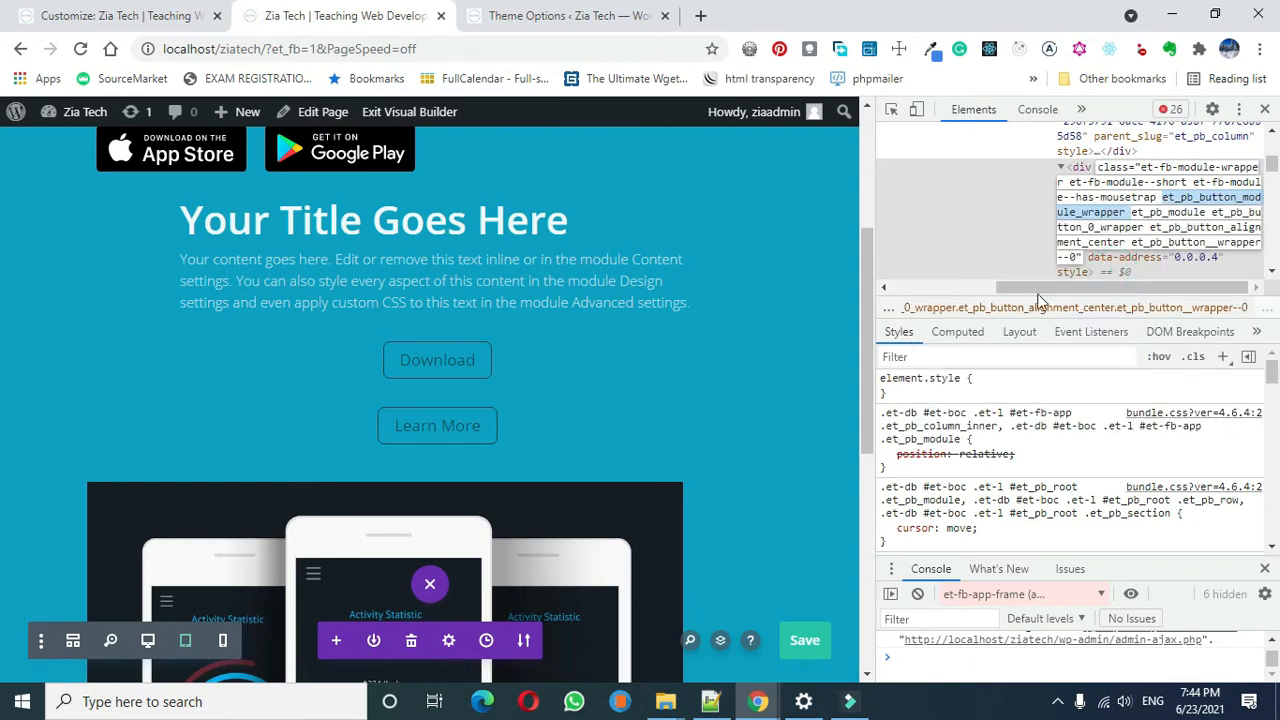
In the page's custom CSS, add an empty .et_pb_button_module_wrapper rule after the .et_pb_image rule, inside the media query
click(450, 645)
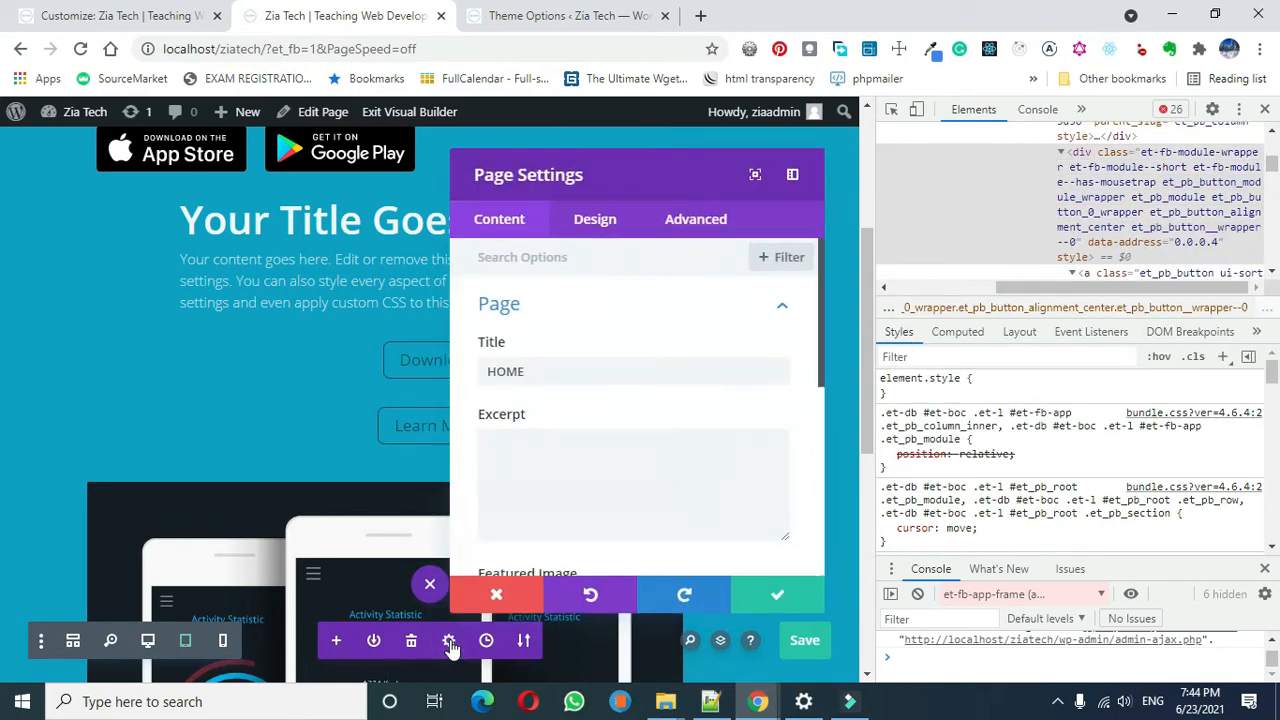
click(608, 228)
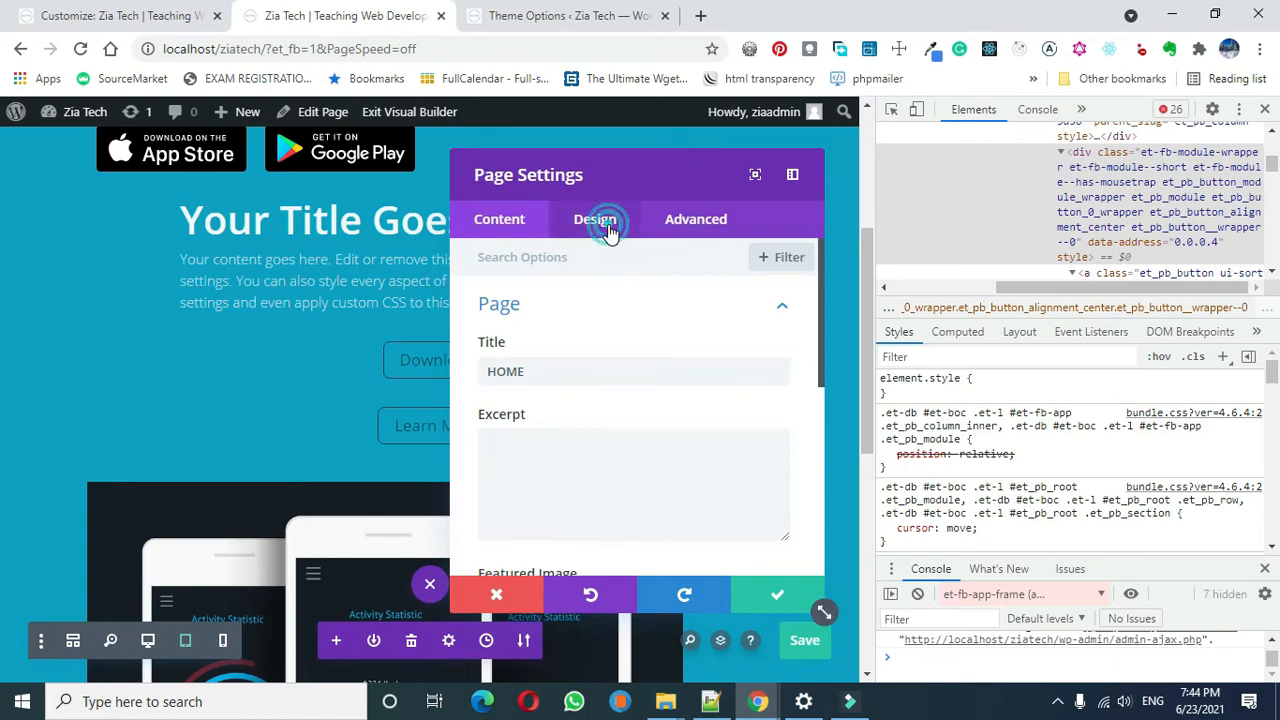
click(682, 224)
click(618, 320)
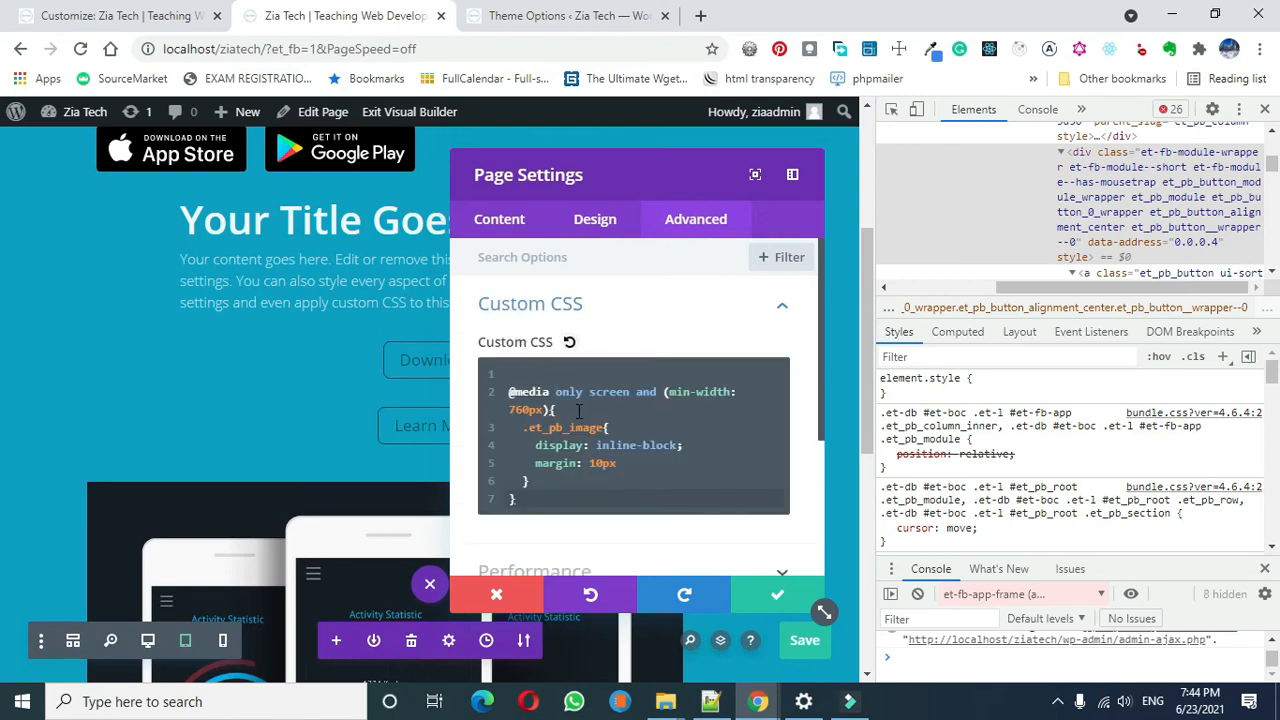
click(558, 481)
key(Return)
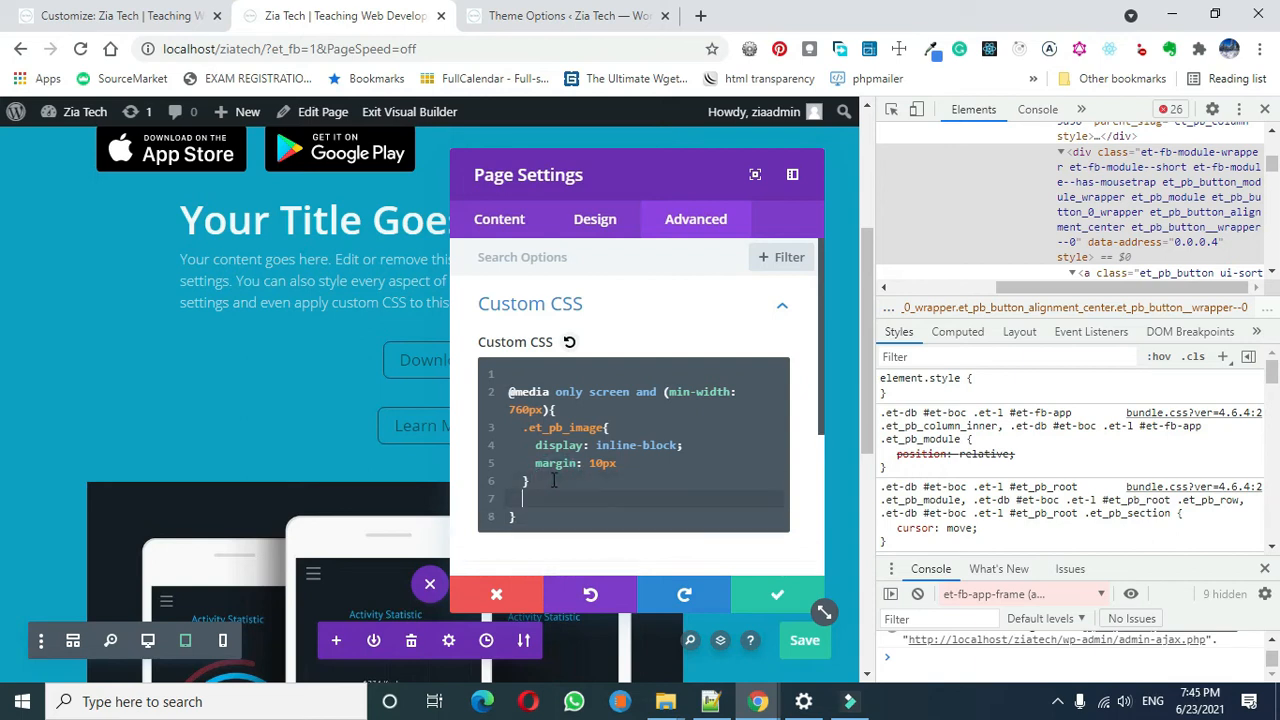
text(.et_pb_button_module_wrapper )
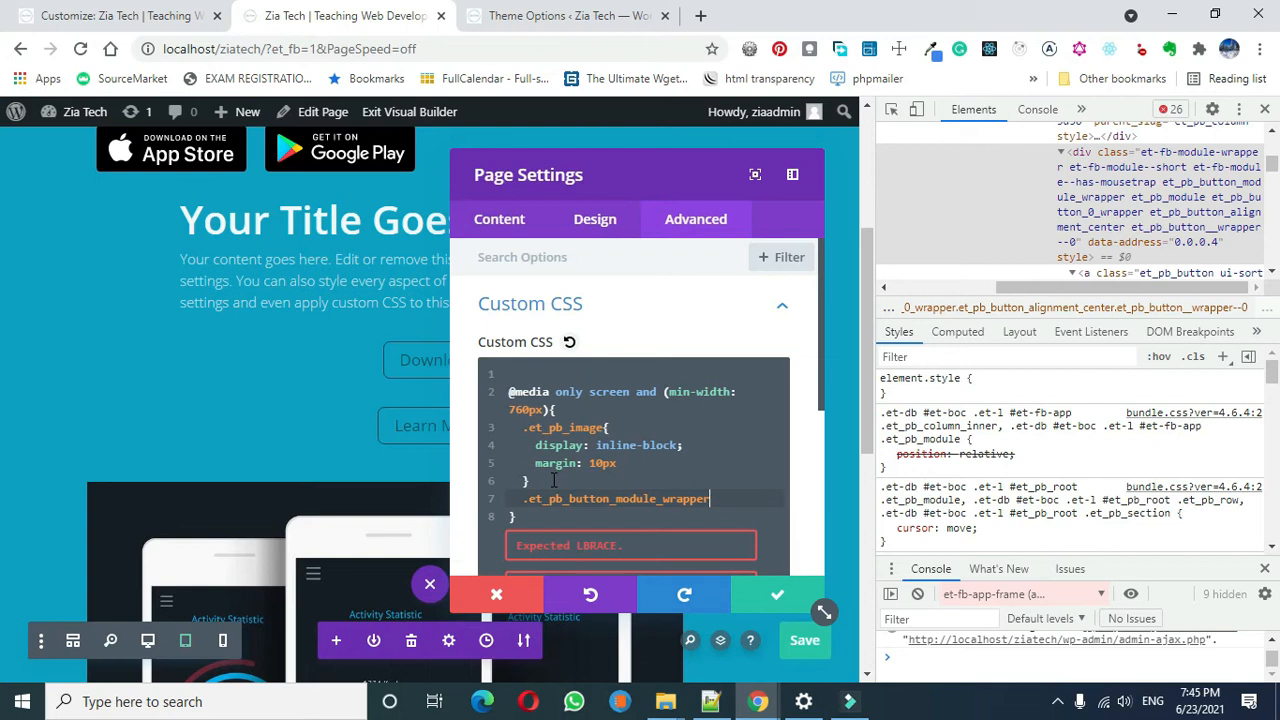
text({)
key(Return)
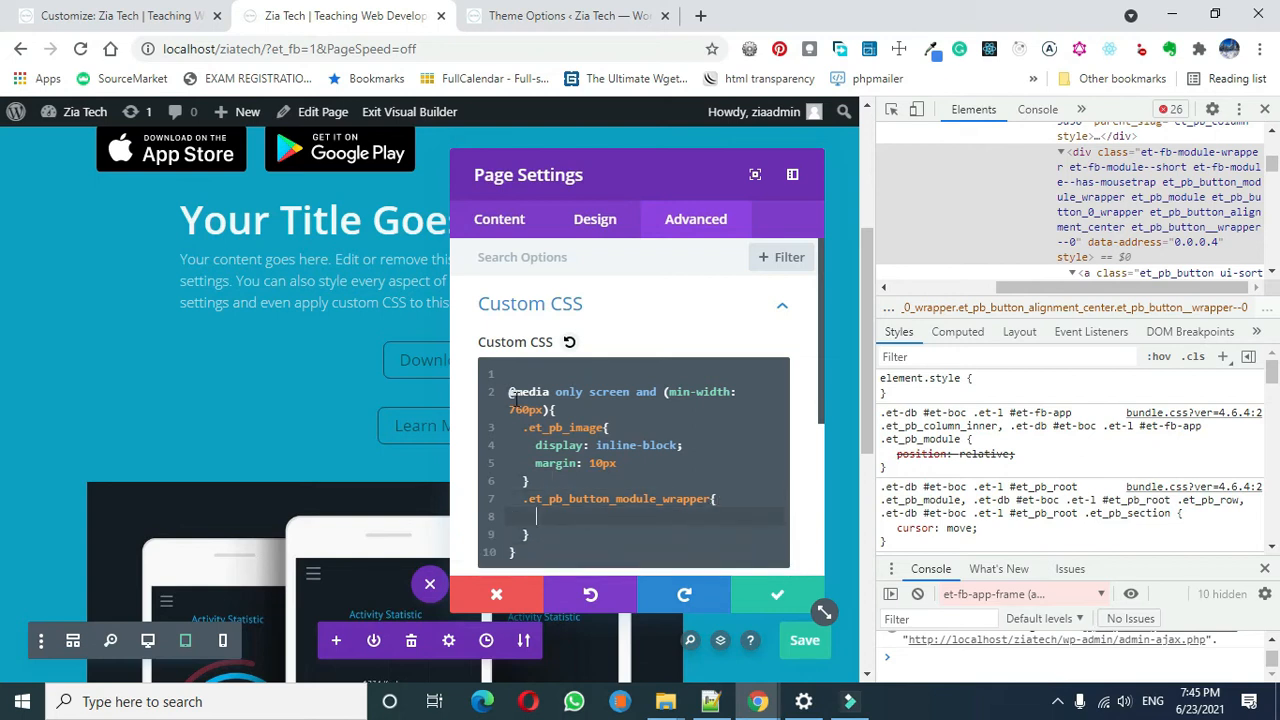
Copy "display: inline-block; margin: 10px" from the image rule into the .et_pb_button_module_wrapper rule, and save the page with these settings
drag(627, 463, 544, 449)
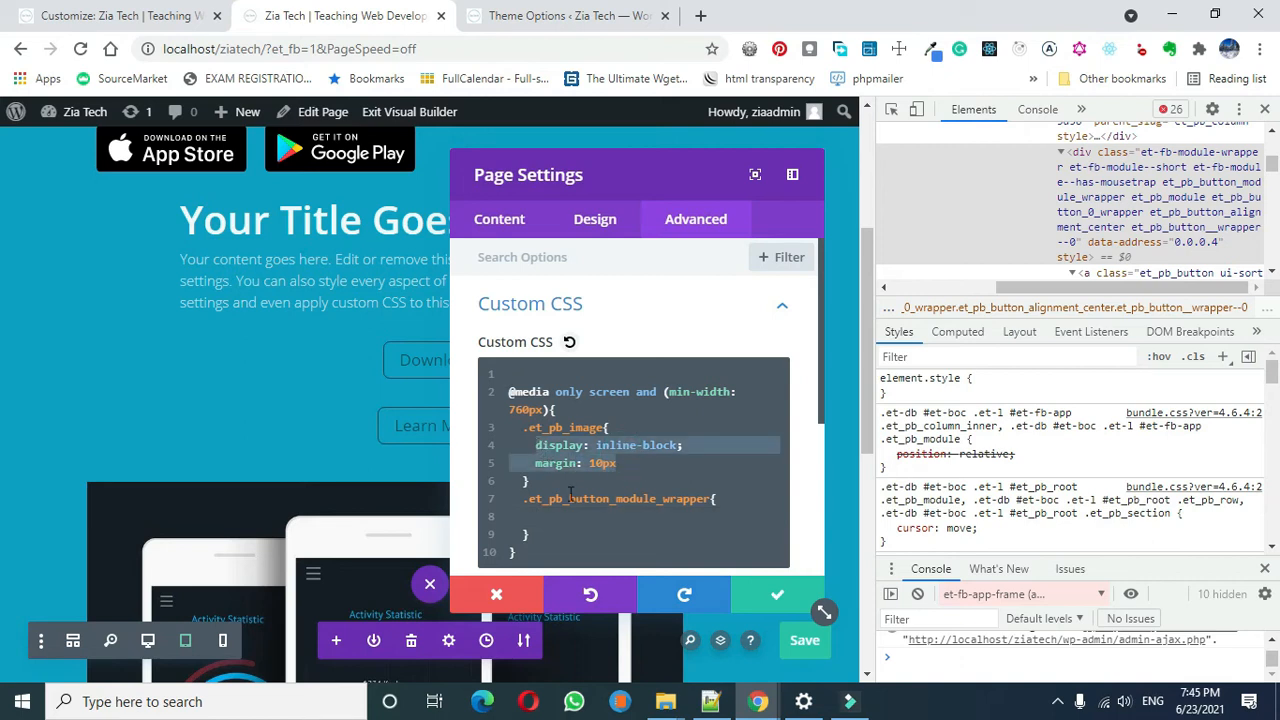
click(620, 519)
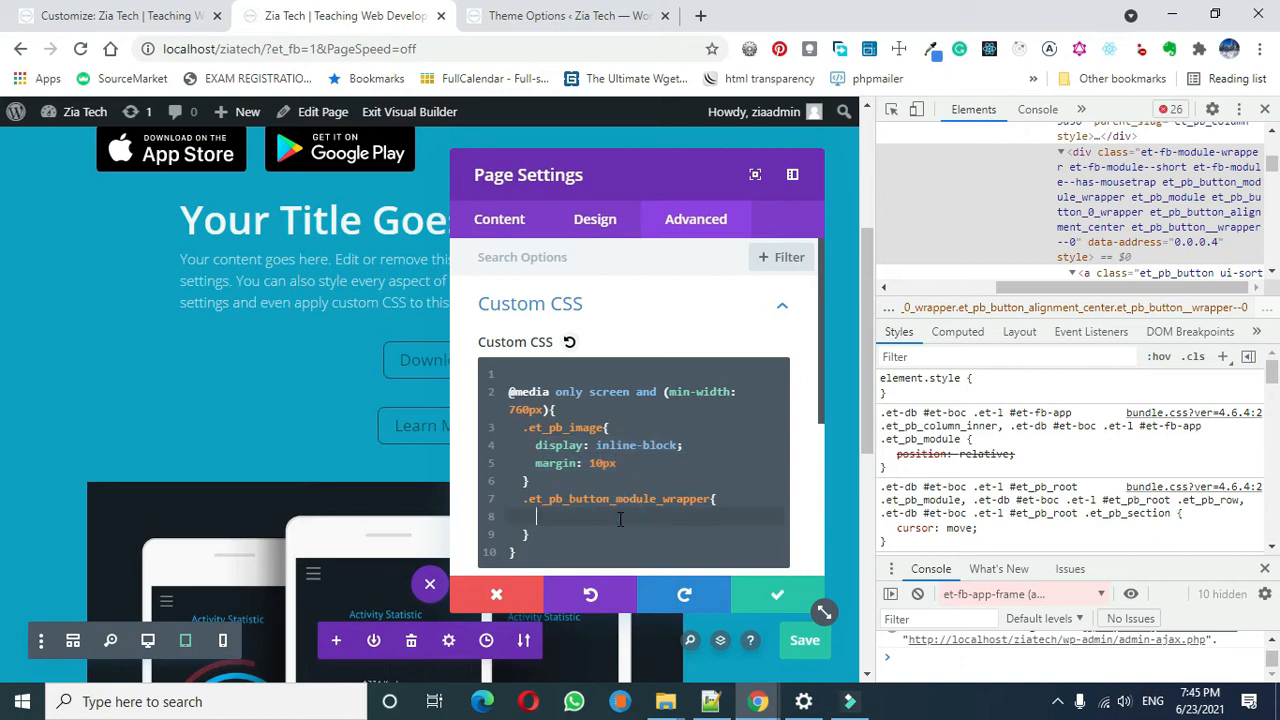
key(ctrl+v)
click(770, 600)
click(803, 637)
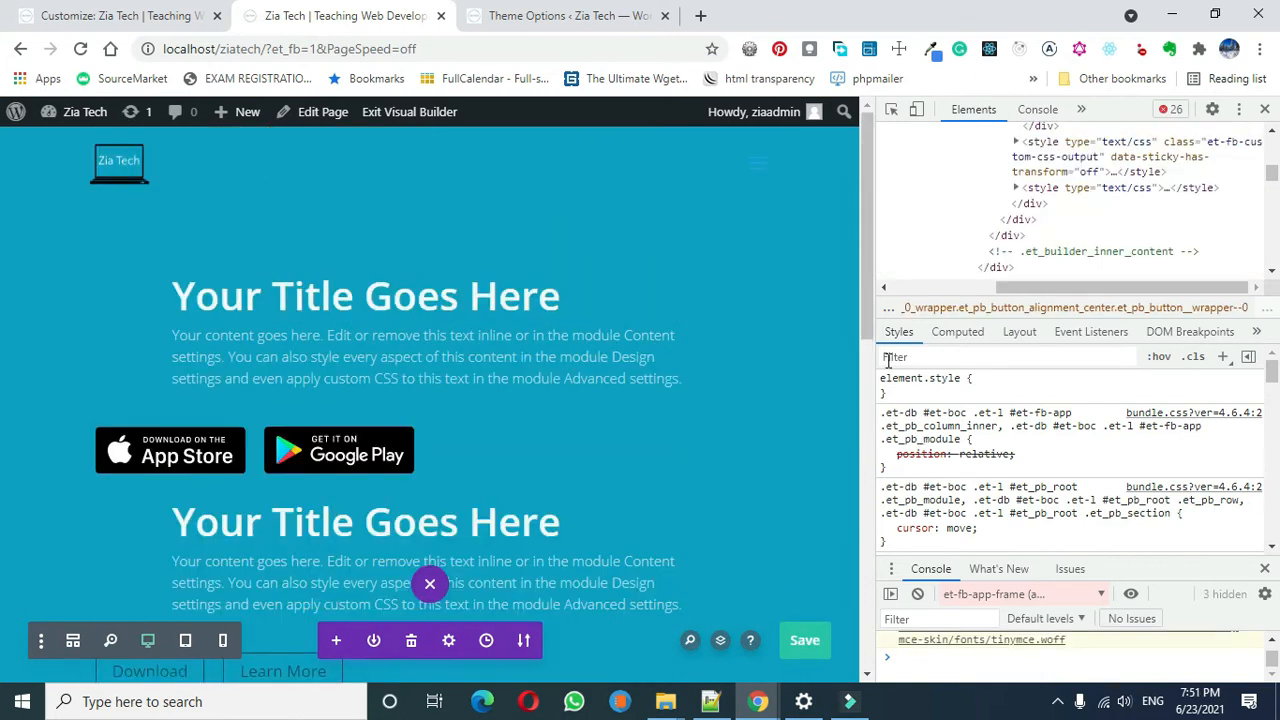
Check the layout of the store badges and the Download and Learn More buttons on the saved page
scroll(844, 388, down, 2)
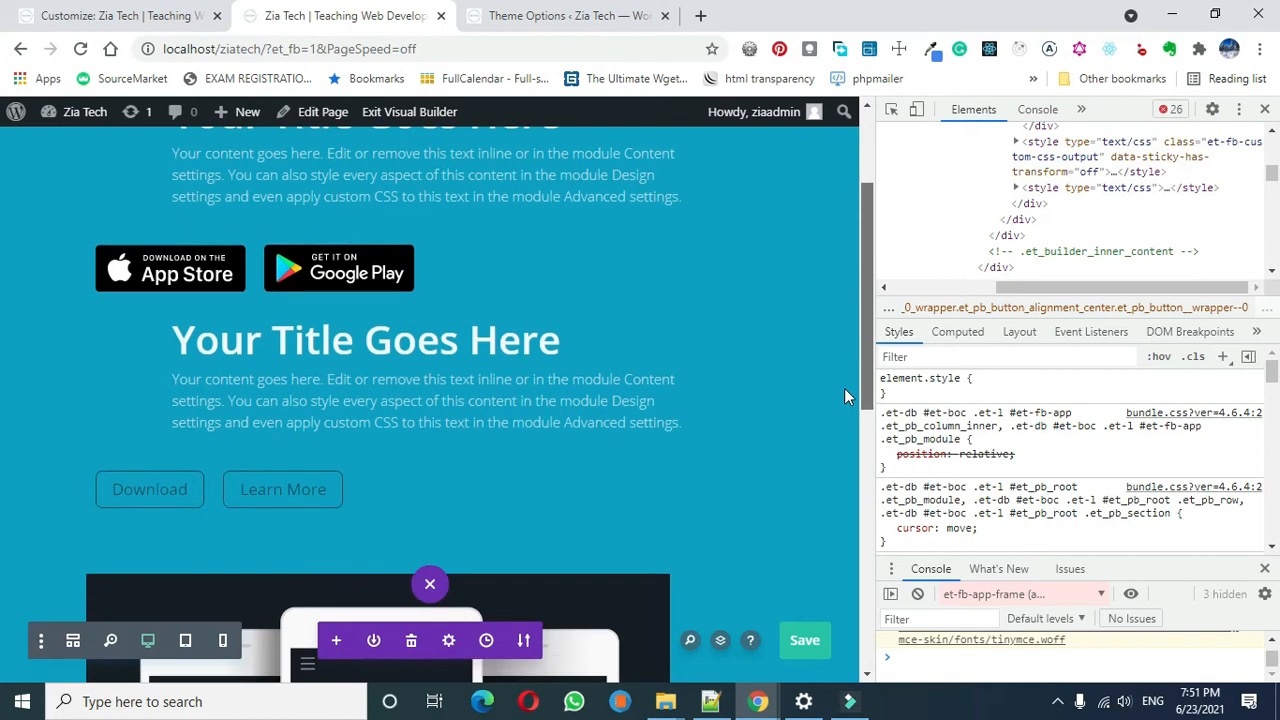
scroll(844, 388, down, 3)
scroll(836, 479, up, 2)
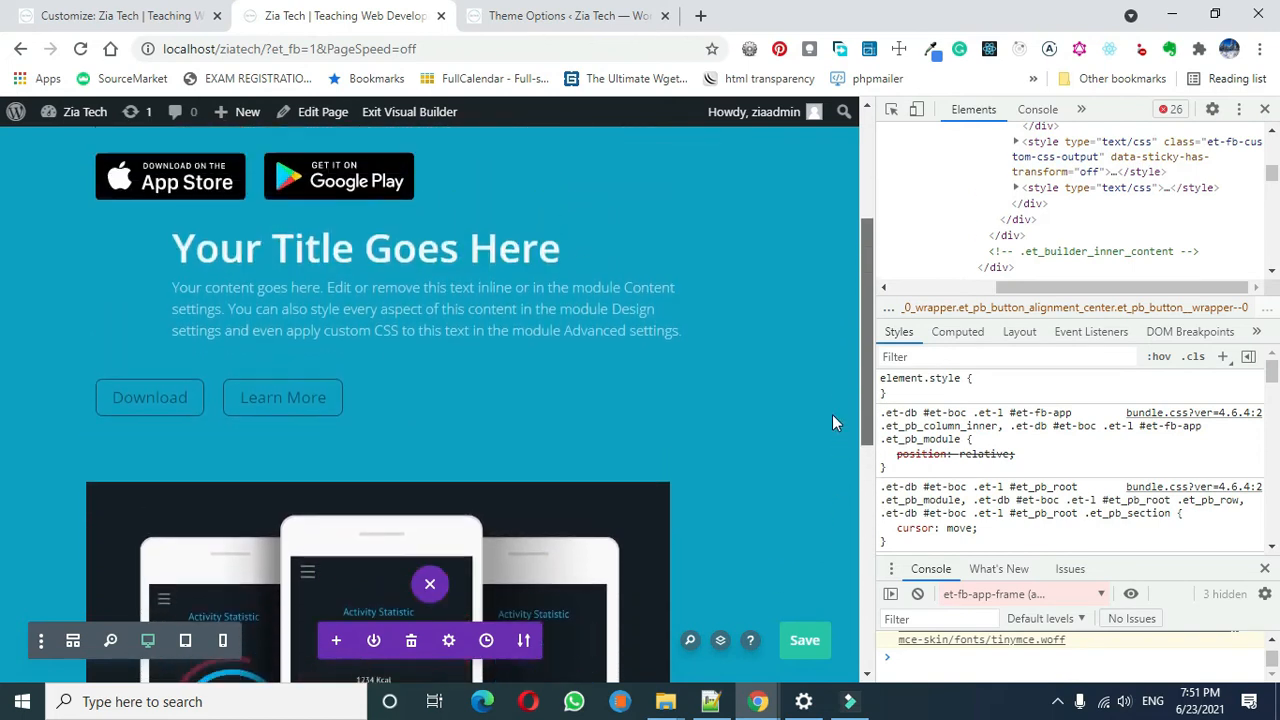
scroll(832, 414, up, 3)
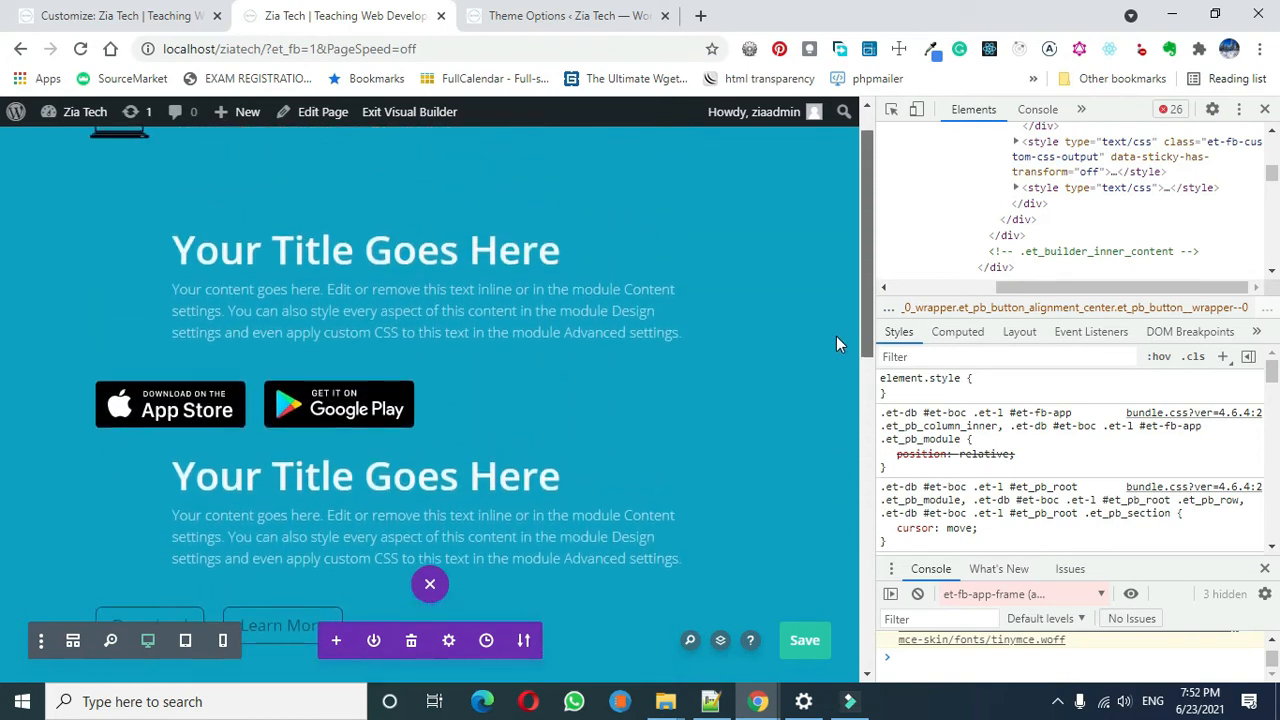
scroll(836, 336, up, 1)
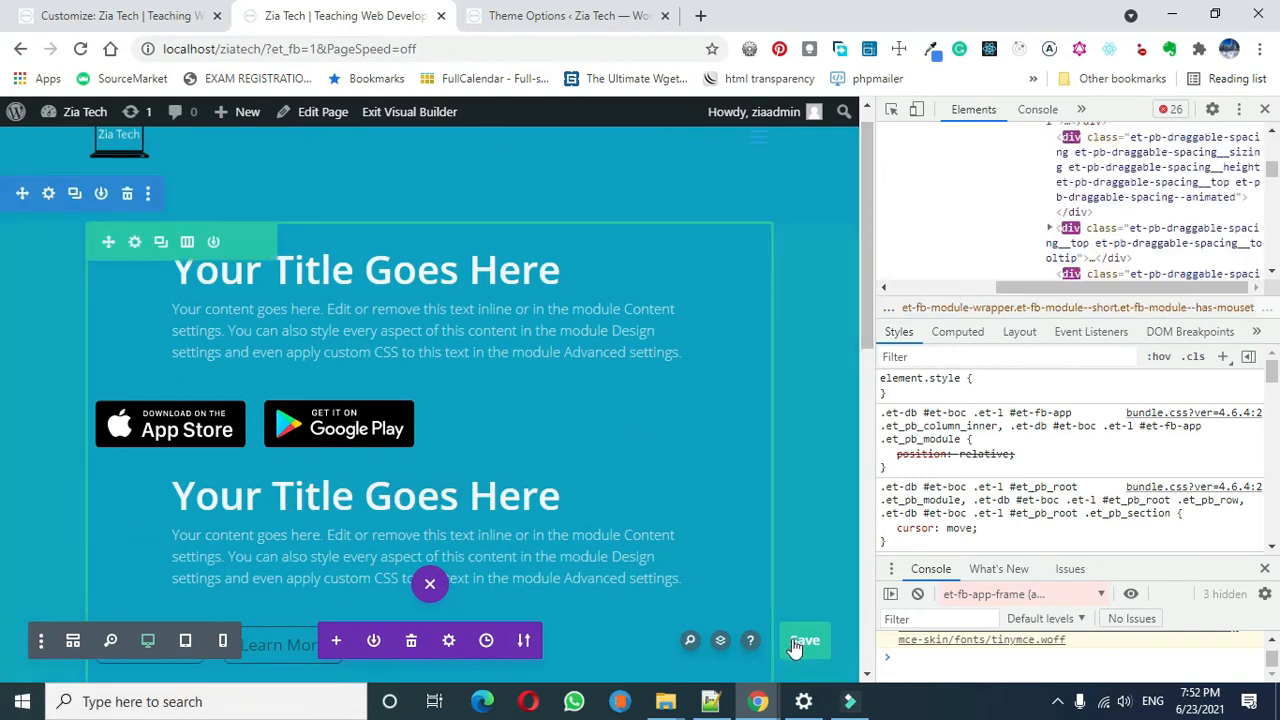
Close the developer tools and check the badges and buttons at full page width and in the tablet preview
click(1265, 110)
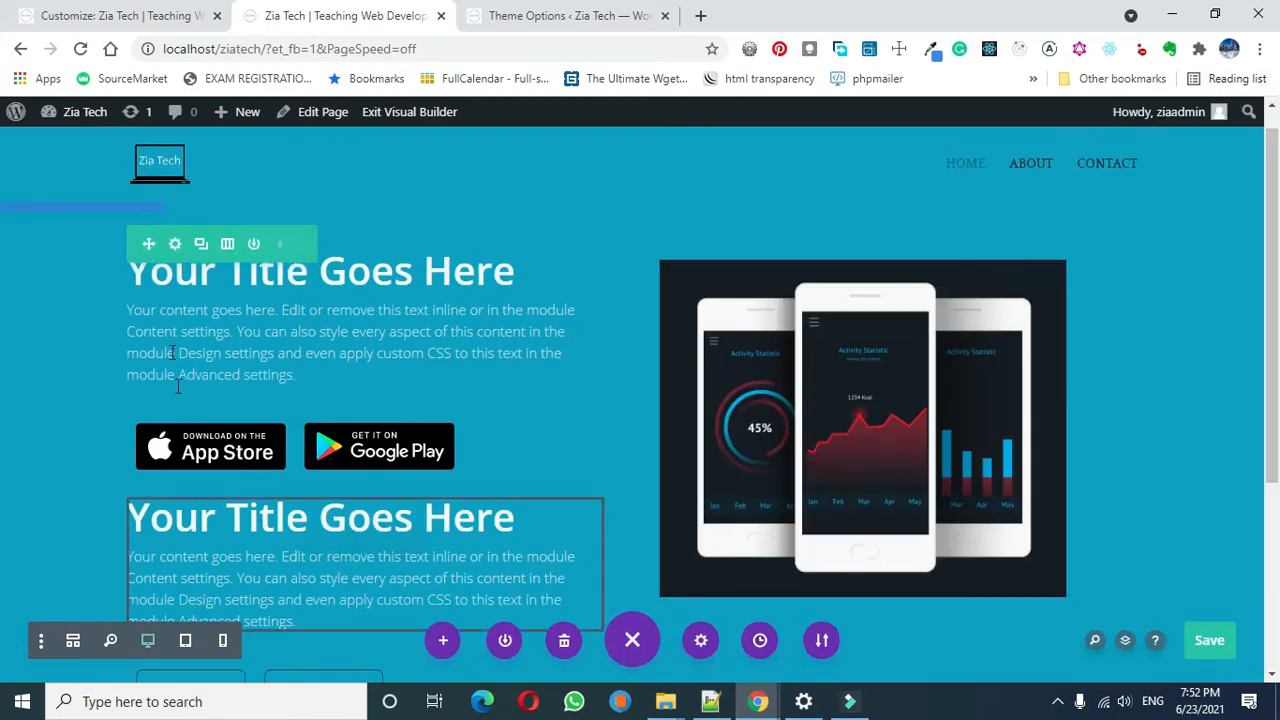
drag(1271, 177, 1276, 147)
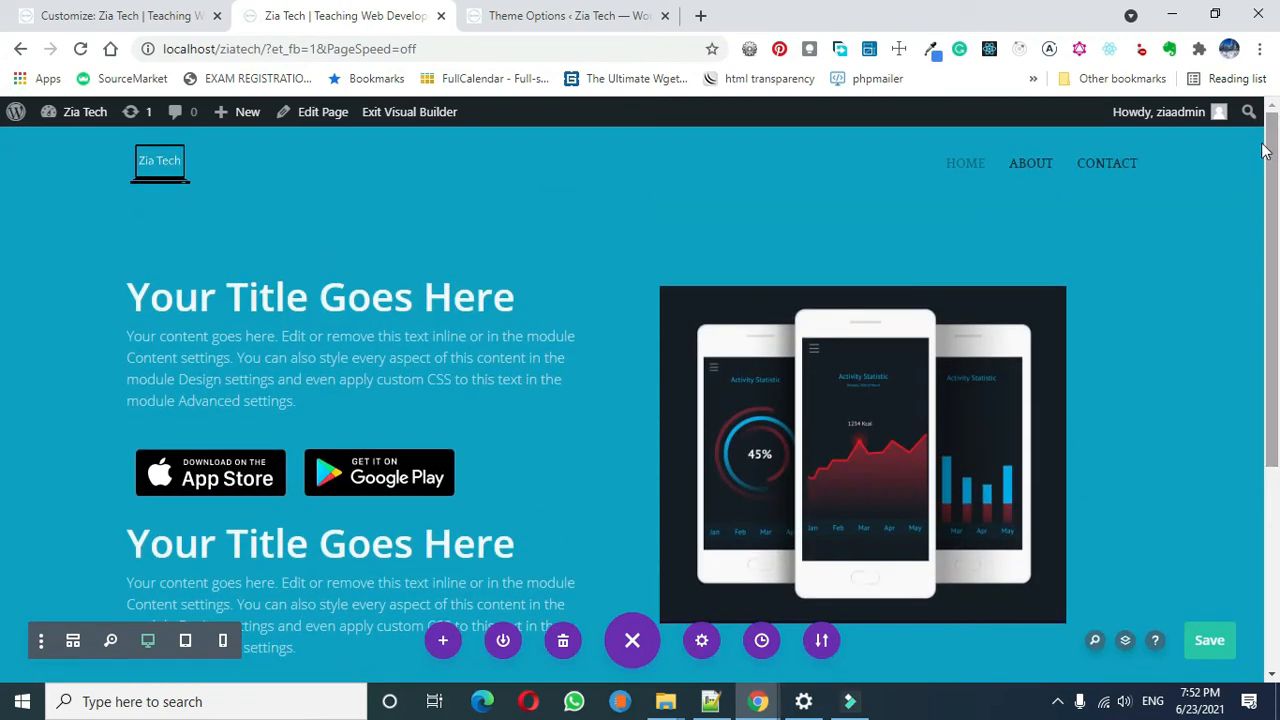
click(184, 643)
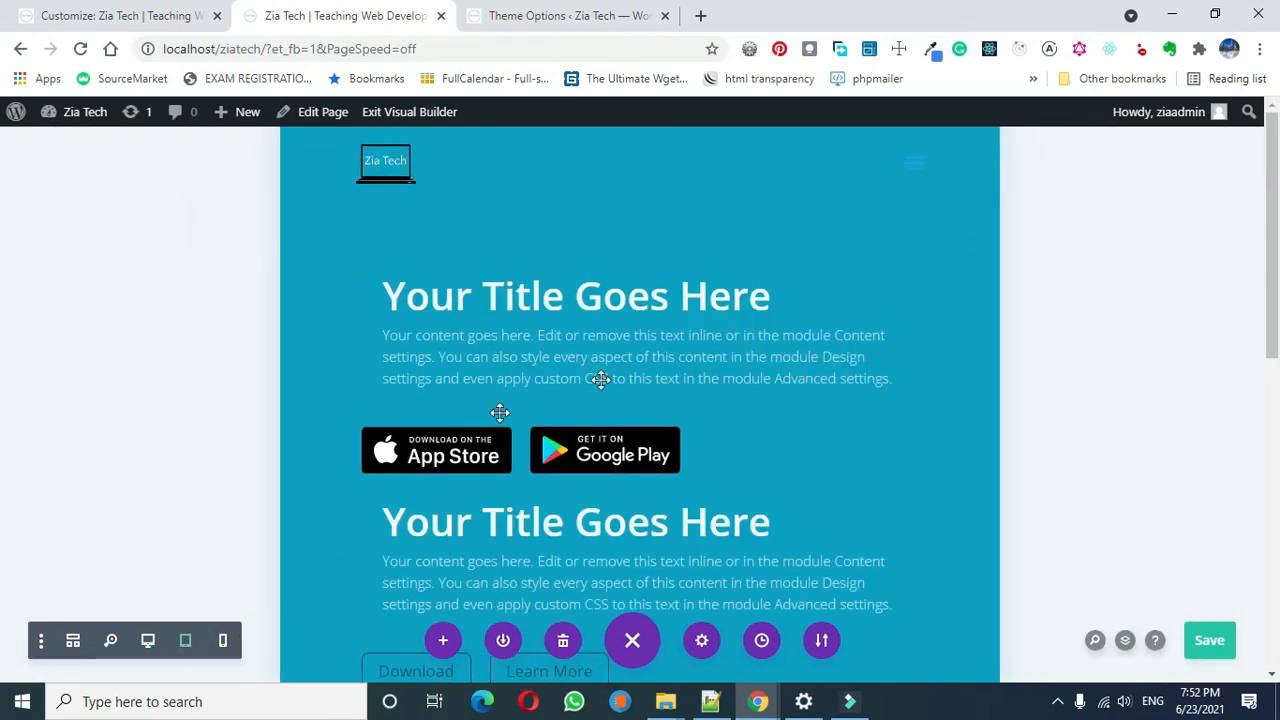
drag(1273, 134, 1268, 190)
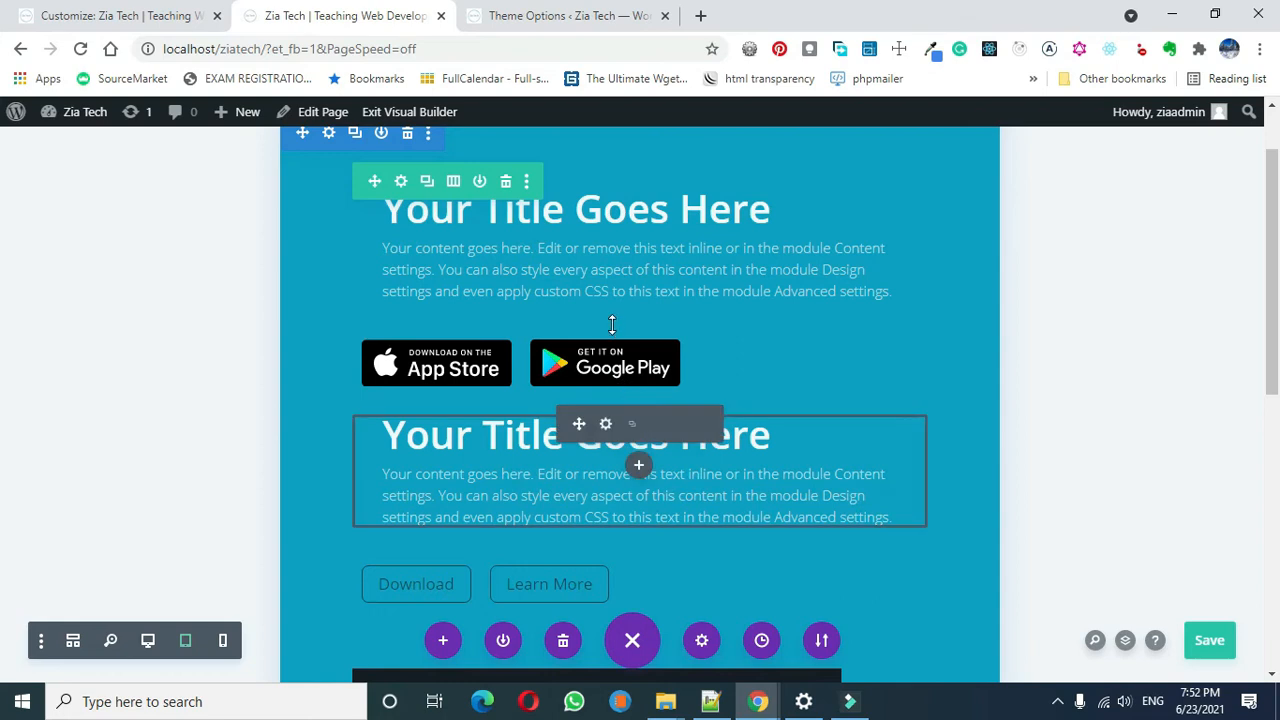
Enable per-device margins in the Spacing design settings of the App Store badge's image module and select the tablet values
mouse_move(381, 358)
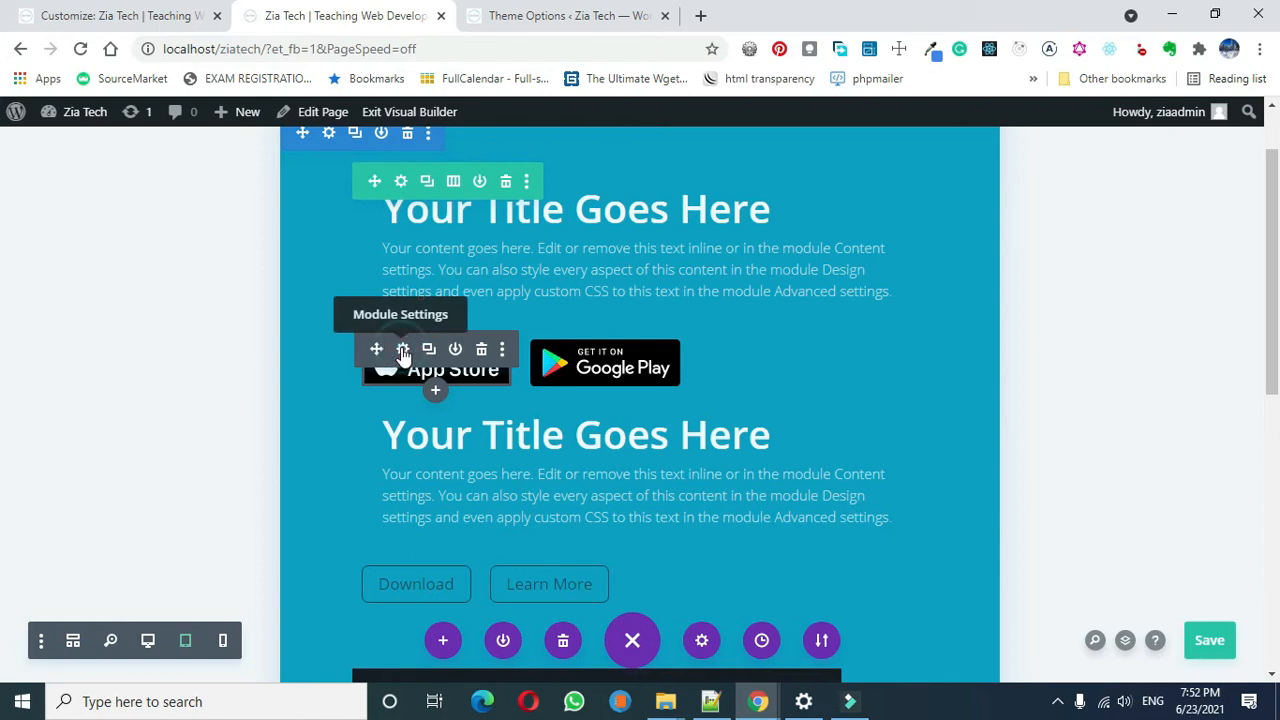
click(403, 352)
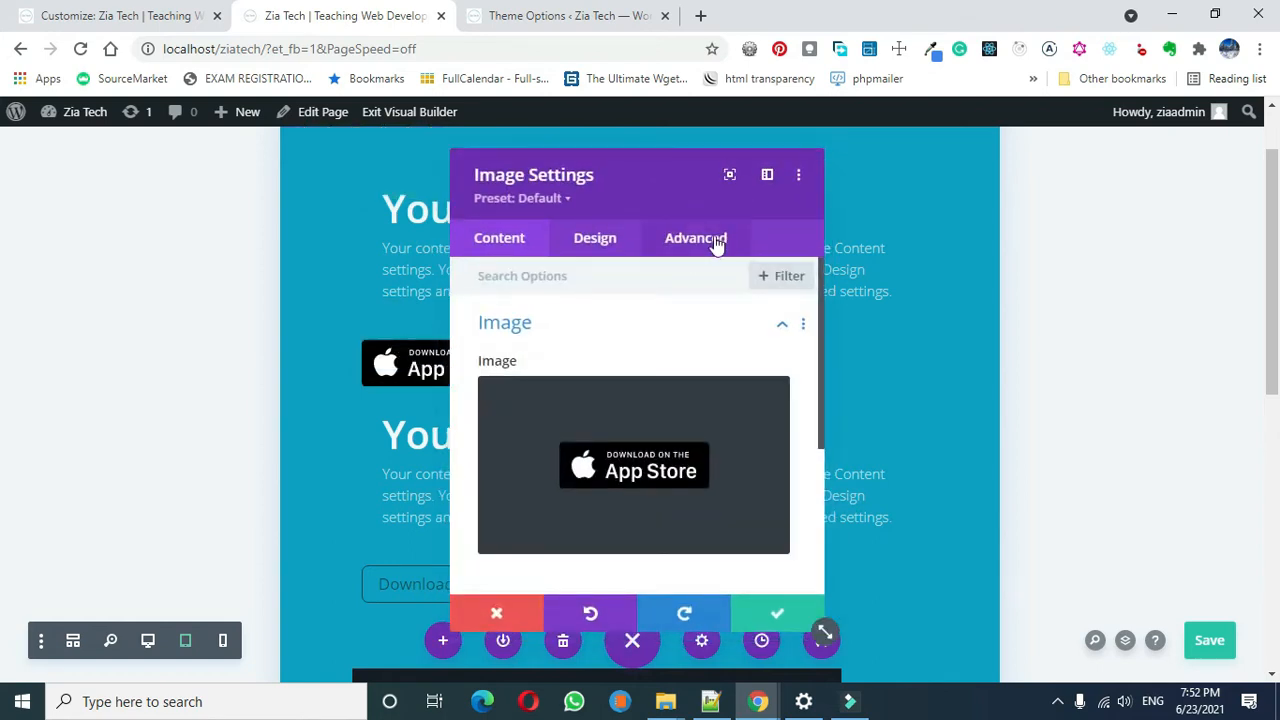
click(626, 248)
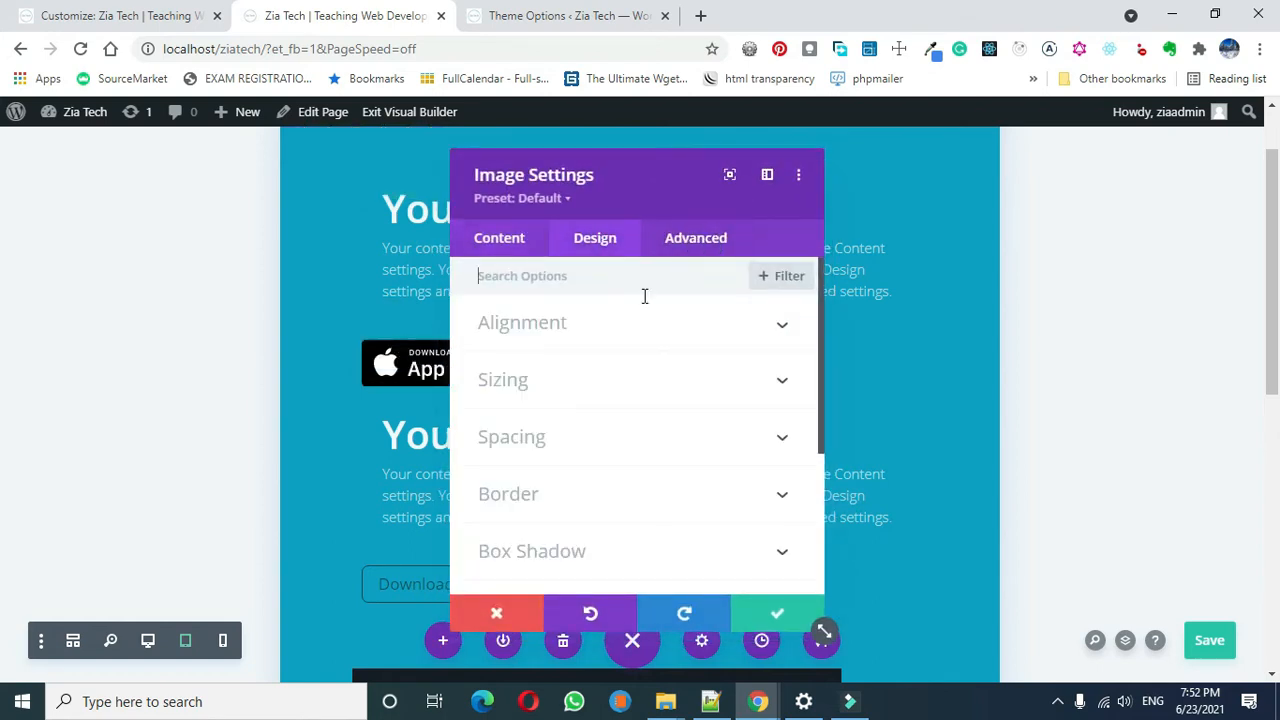
click(658, 450)
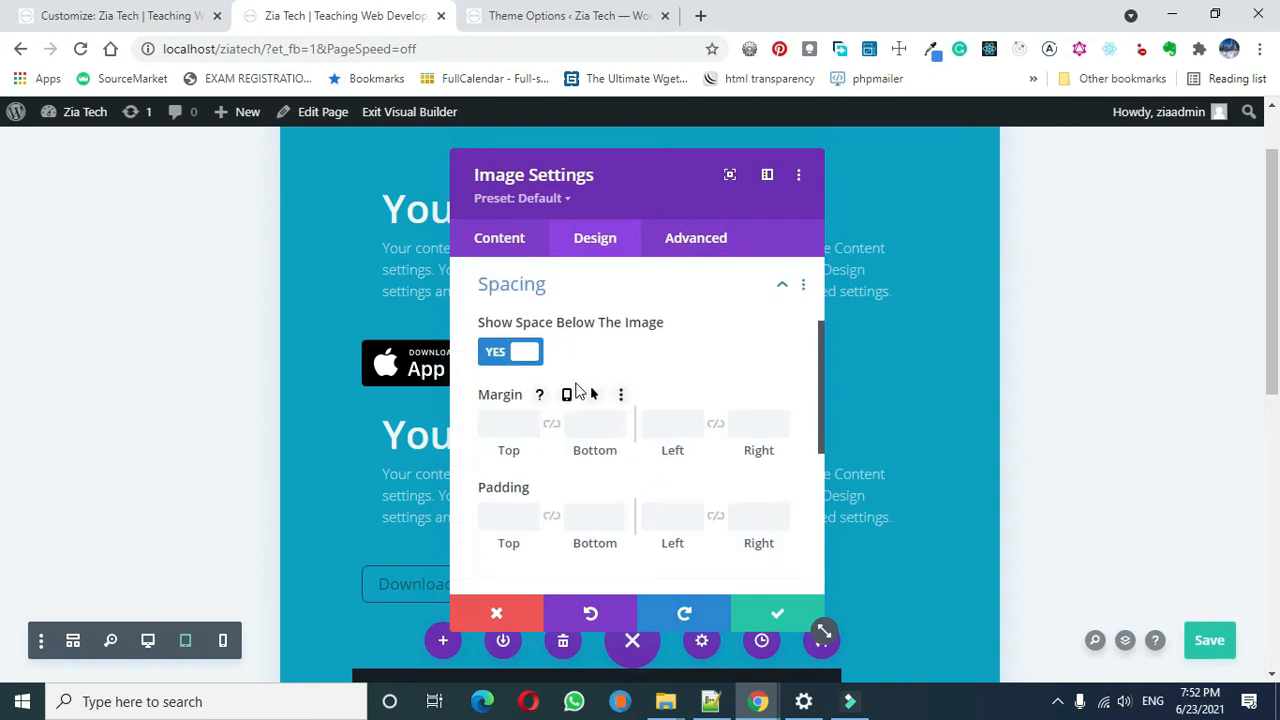
click(566, 394)
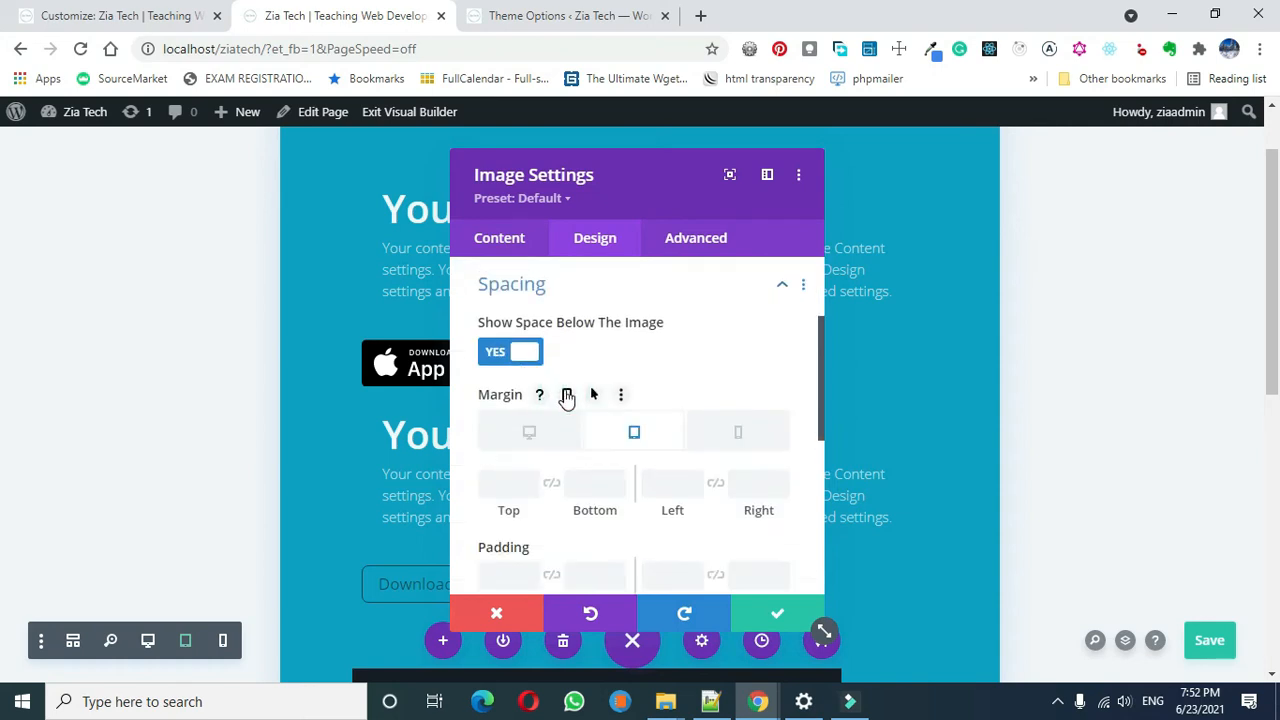
click(634, 433)
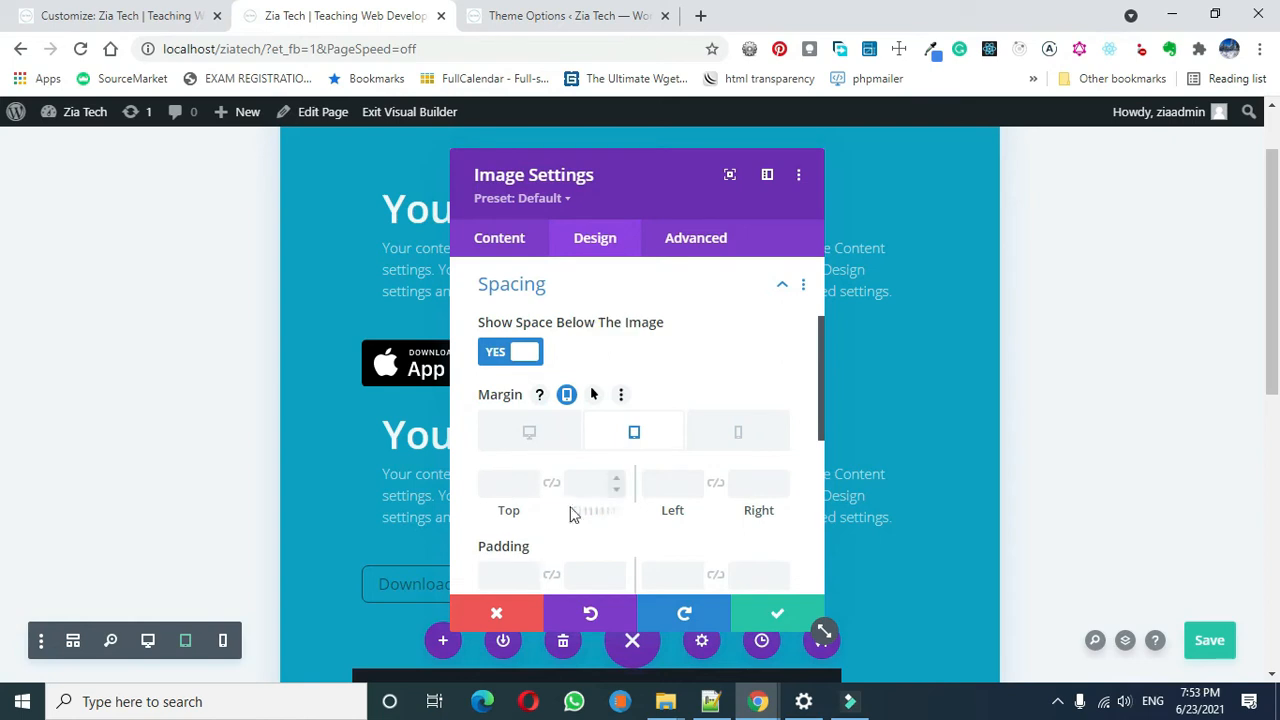
Set the App Store badge's tablet left margin to 31px and save the module settings
click(694, 480)
click(694, 480)
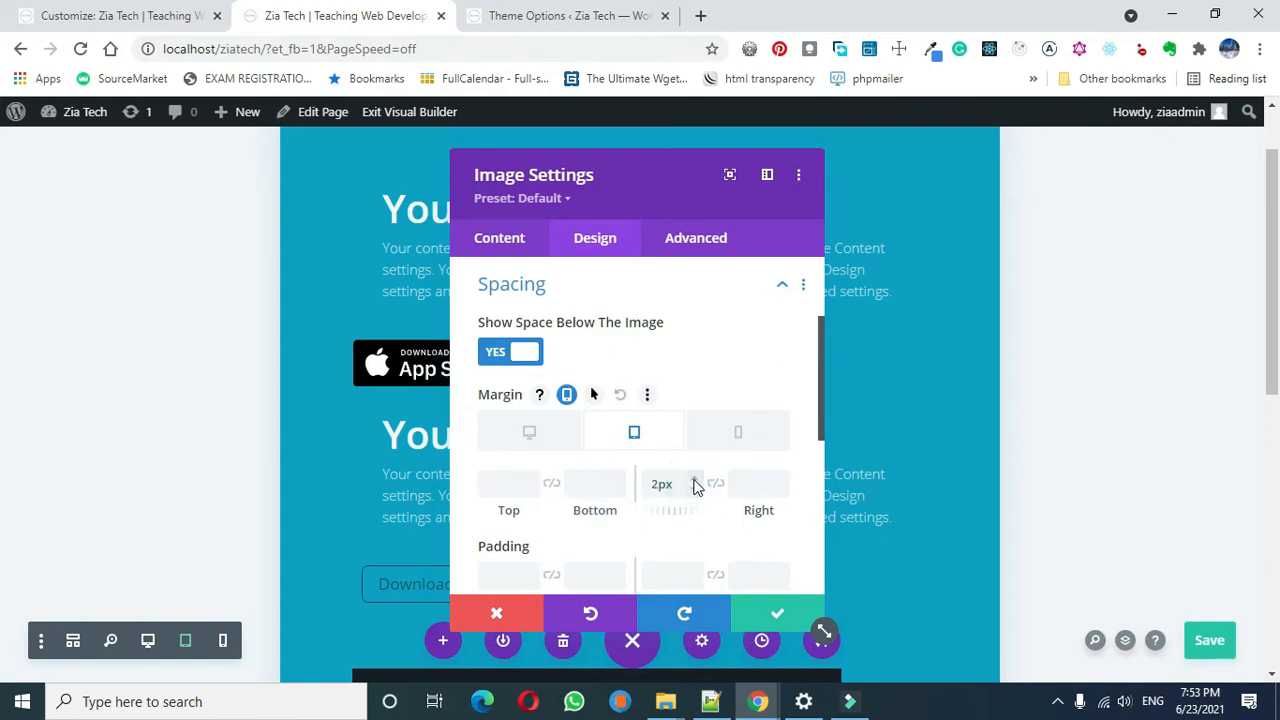
click(694, 479)
click(694, 479)
click(694, 479)
click(694, 479)
click(694, 479)
click(694, 480)
click(694, 480)
click(694, 480)
click(694, 480)
click(694, 480)
click(694, 480)
click(694, 480)
click(694, 480)
click(694, 480)
click(694, 480)
click(694, 480)
click(694, 480)
click(694, 480)
click(694, 480)
click(694, 480)
click(694, 480)
click(694, 480)
click(694, 480)
click(694, 480)
click(694, 480)
click(694, 480)
click(694, 480)
click(694, 480)
click(694, 480)
click(694, 480)
click(694, 480)
click(694, 480)
click(694, 480)
click(694, 480)
click(694, 480)
click(694, 480)
click(694, 480)
click(694, 480)
click(694, 480)
click(694, 480)
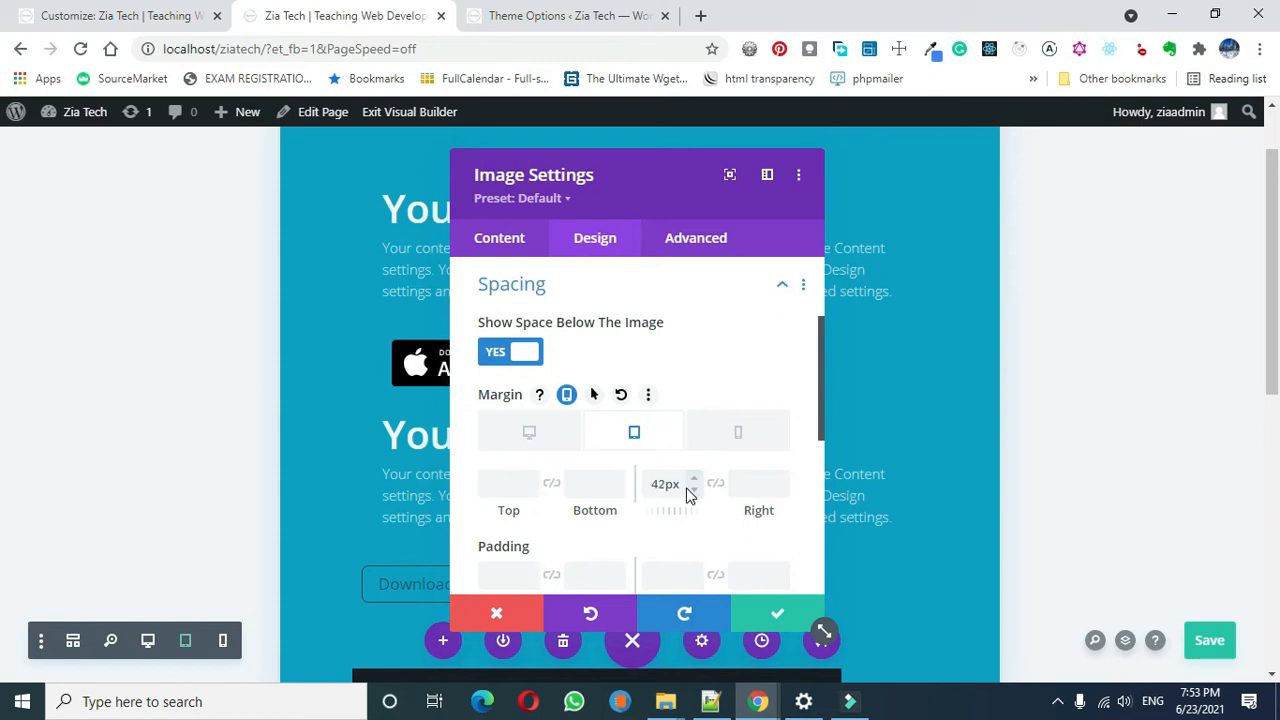
click(694, 490)
click(694, 490)
click(694, 490)
click(694, 490)
click(694, 490)
click(694, 490)
click(694, 490)
click(694, 490)
click(692, 492)
click(692, 492)
click(692, 492)
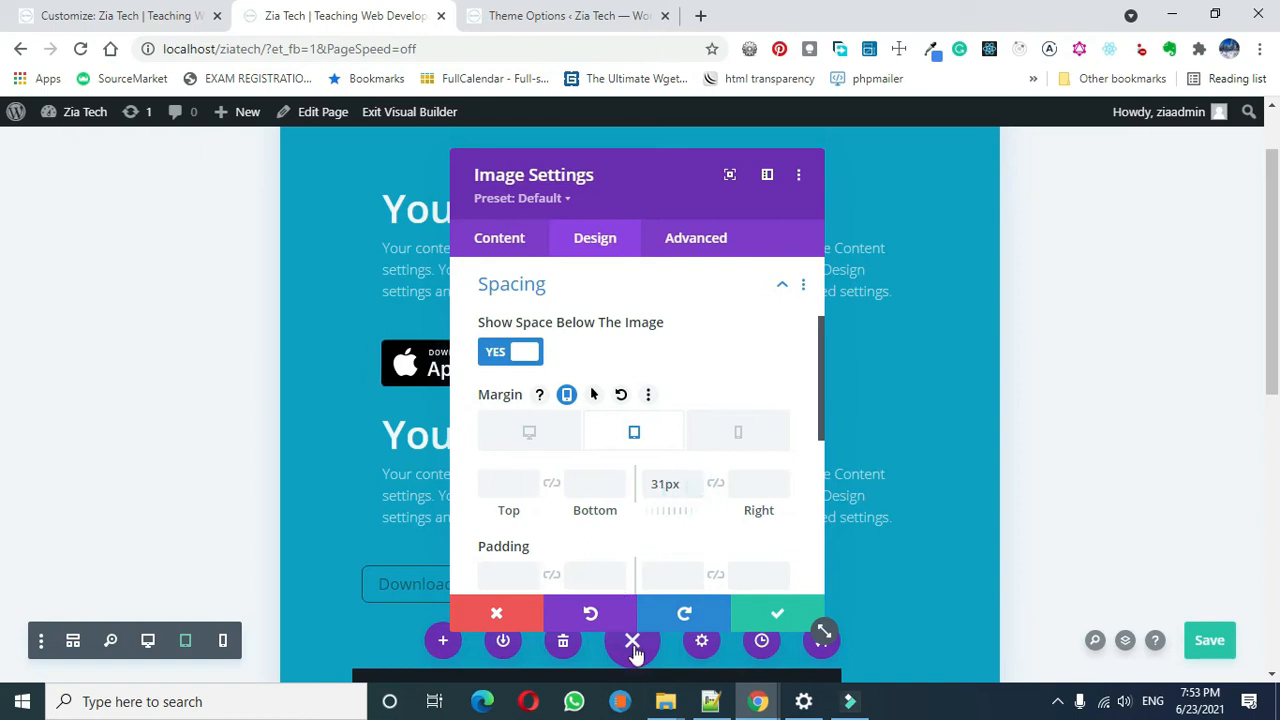
click(750, 613)
Give the Download button a tablet left margin of 38px in its Spacing design settings and save the module settings
right_click(424, 592)
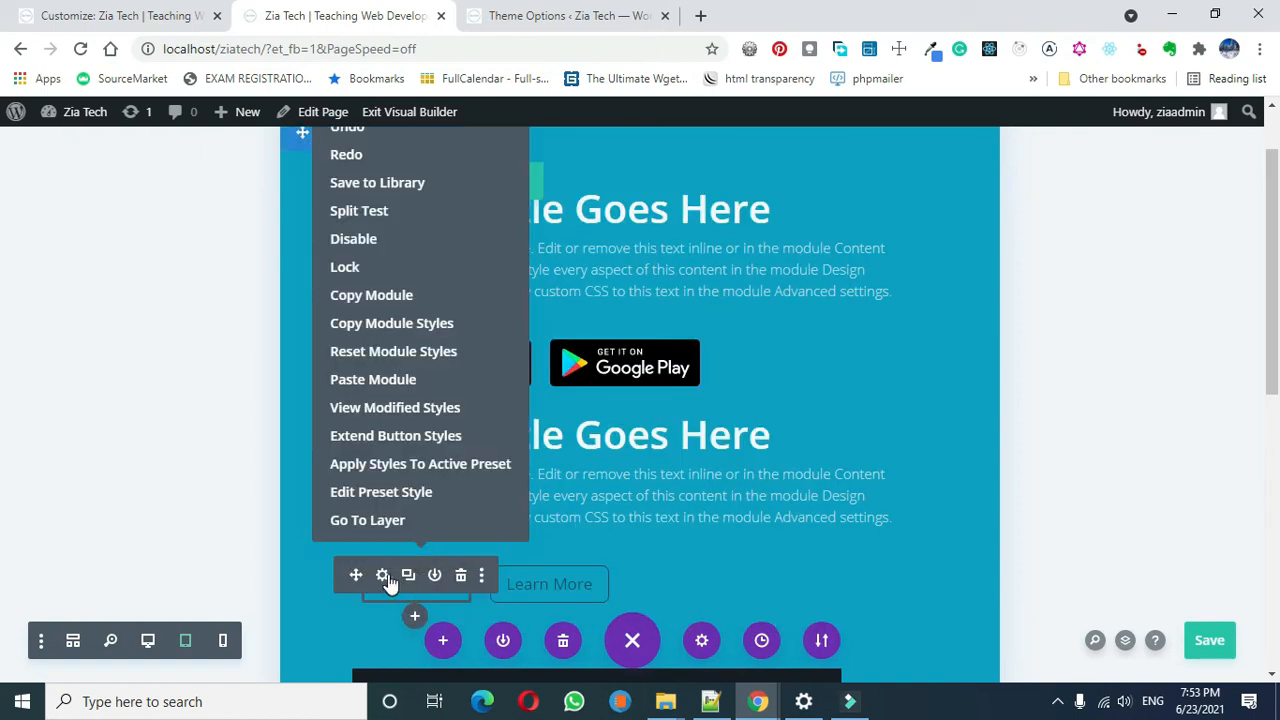
click(384, 577)
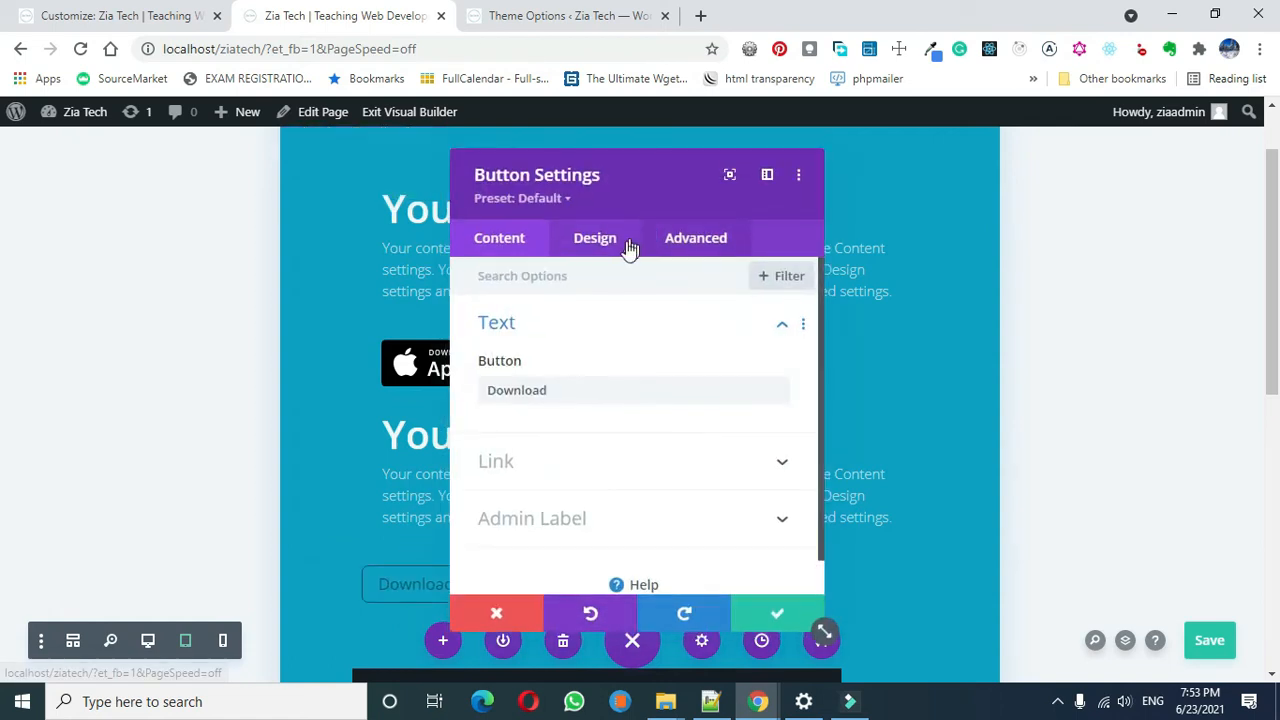
click(609, 248)
click(583, 497)
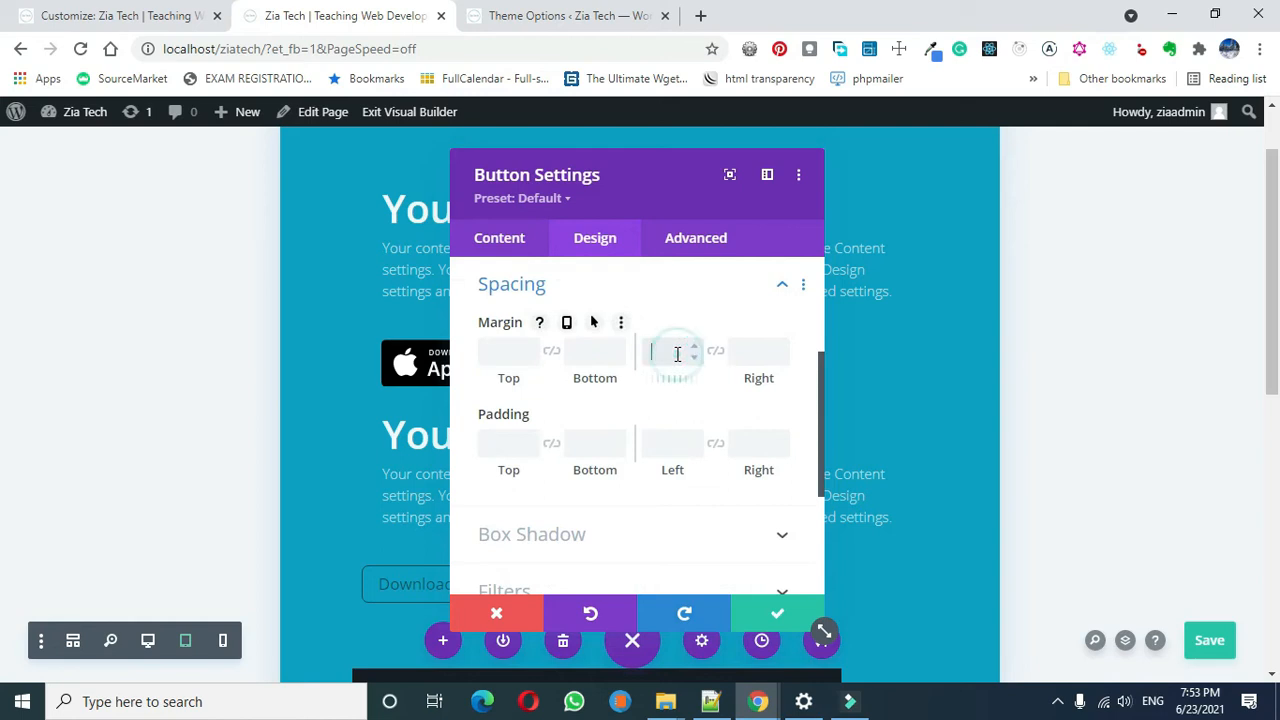
click(567, 324)
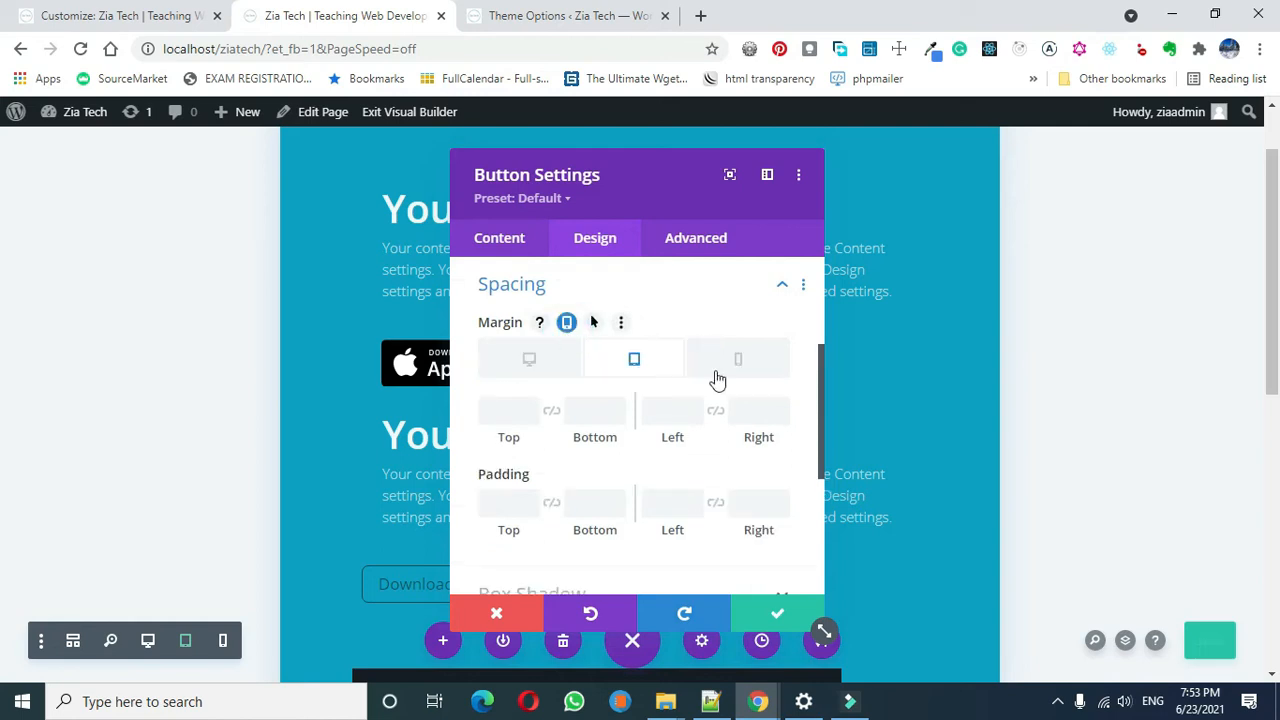
click(670, 406)
text(3px8)
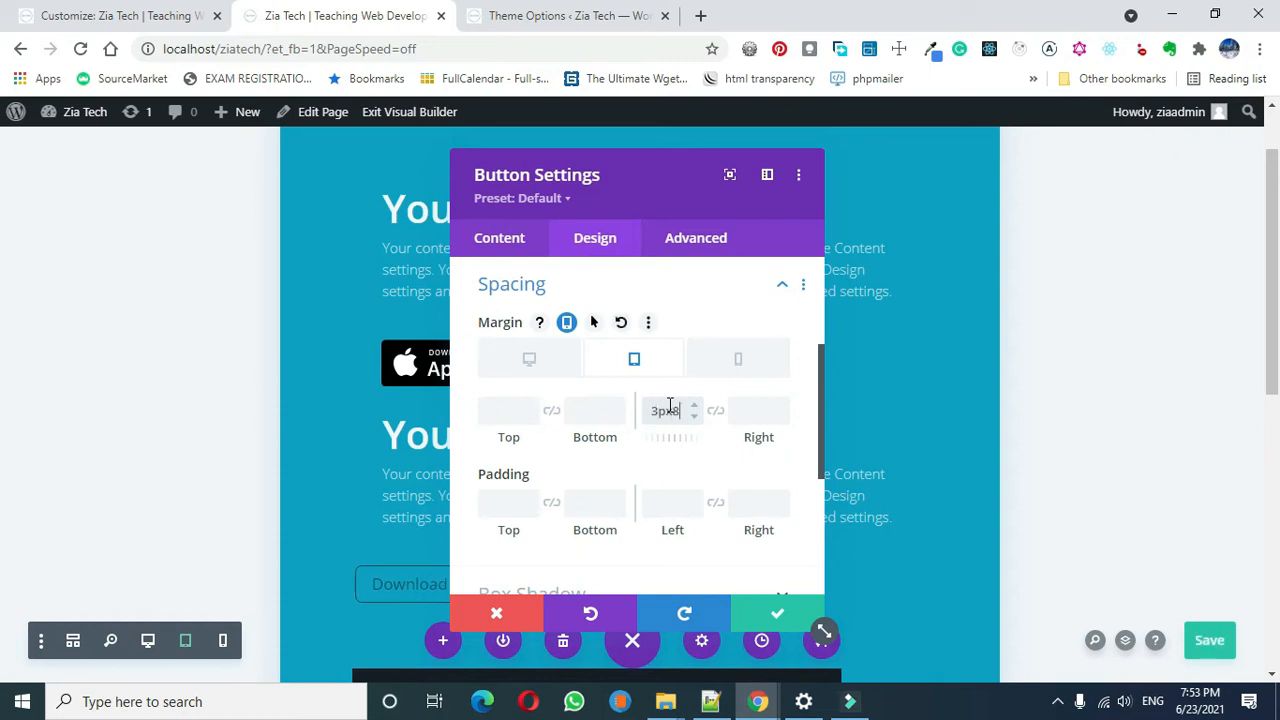
click(678, 408)
key(BackSpace)
key(BackSpace)
click(759, 618)
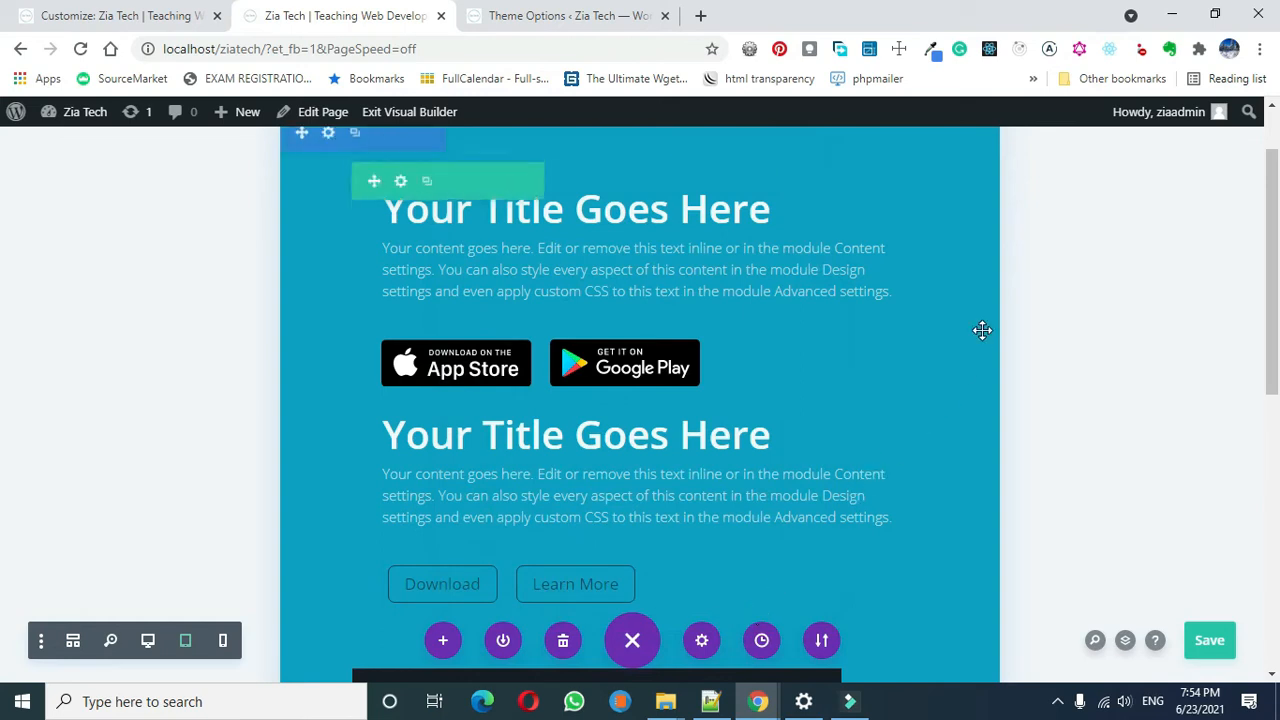
Check the alignment of the badges and buttons in the desktop, tablet and phone previews
click(145, 641)
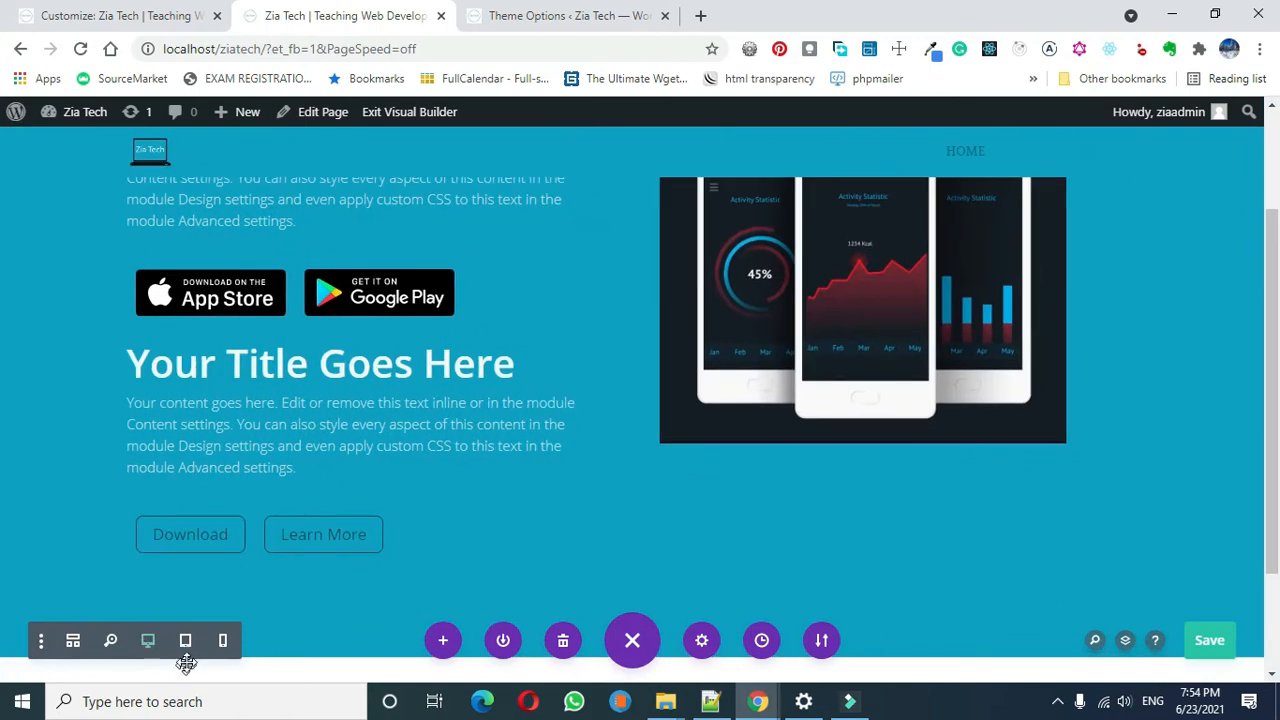
click(186, 642)
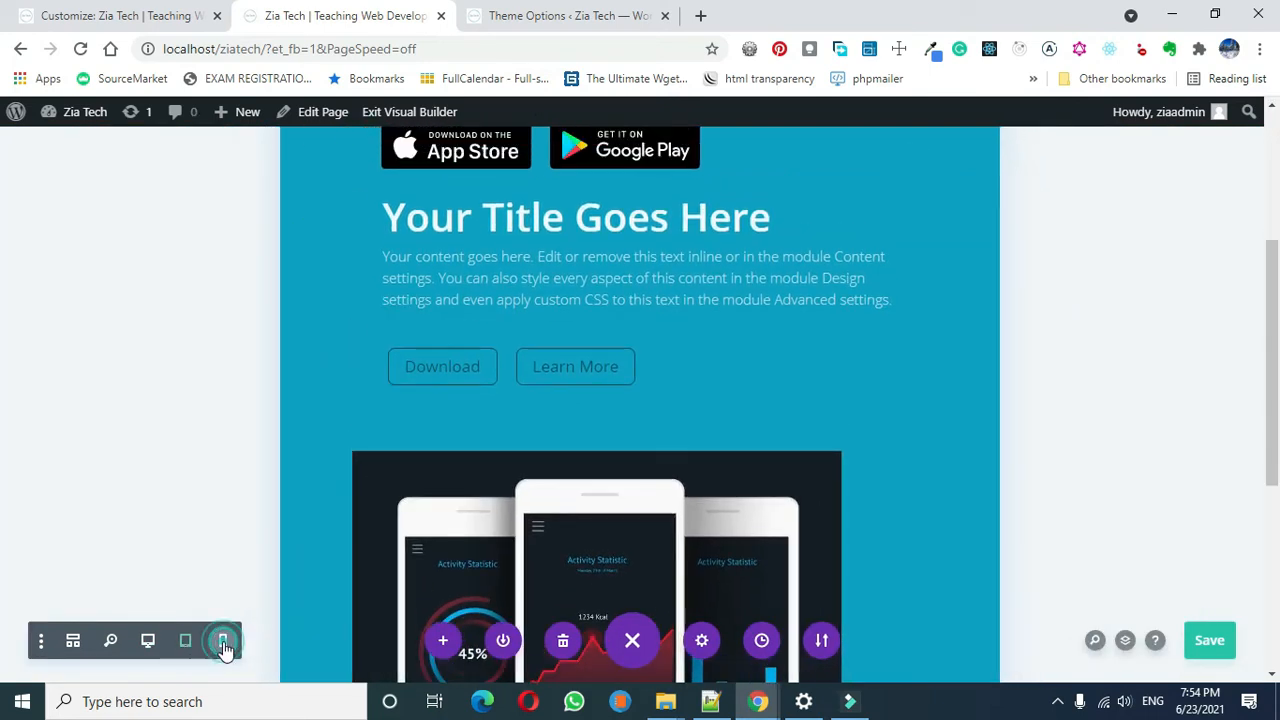
click(223, 642)
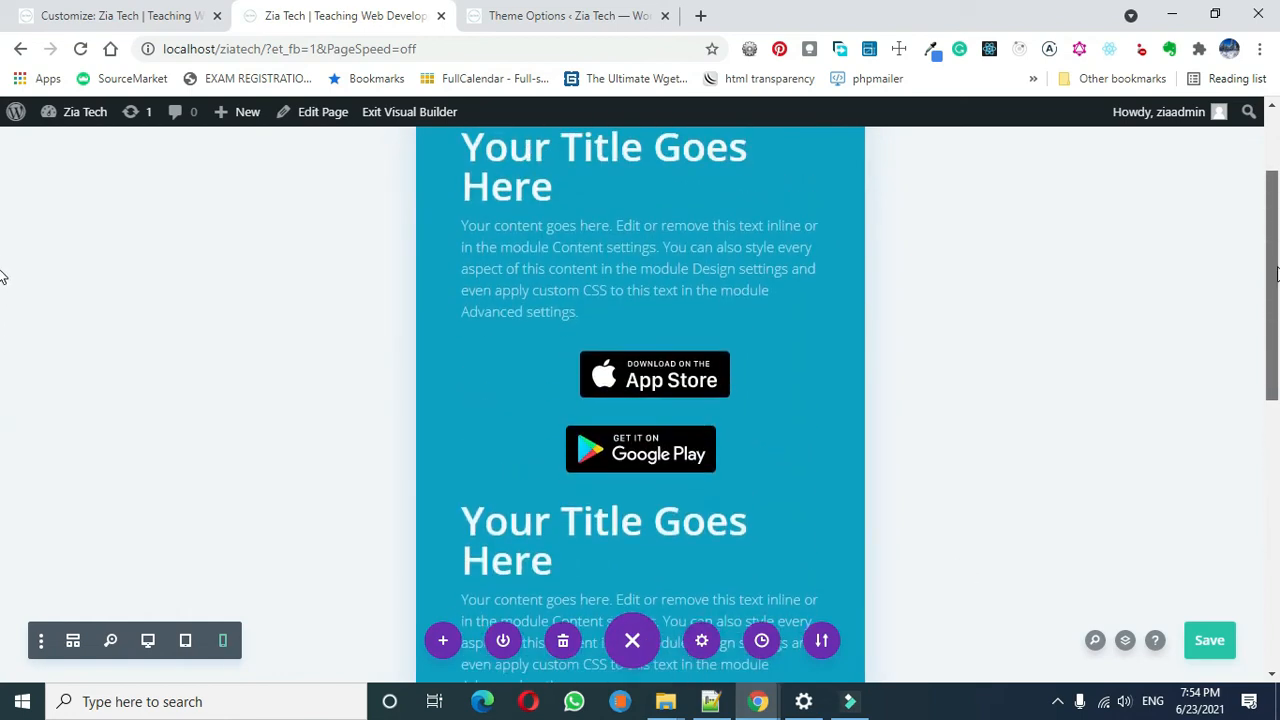
Set the App Store badge's phone left margin to 0px in the Spacing settings of its image module
mouse_move(615, 358)
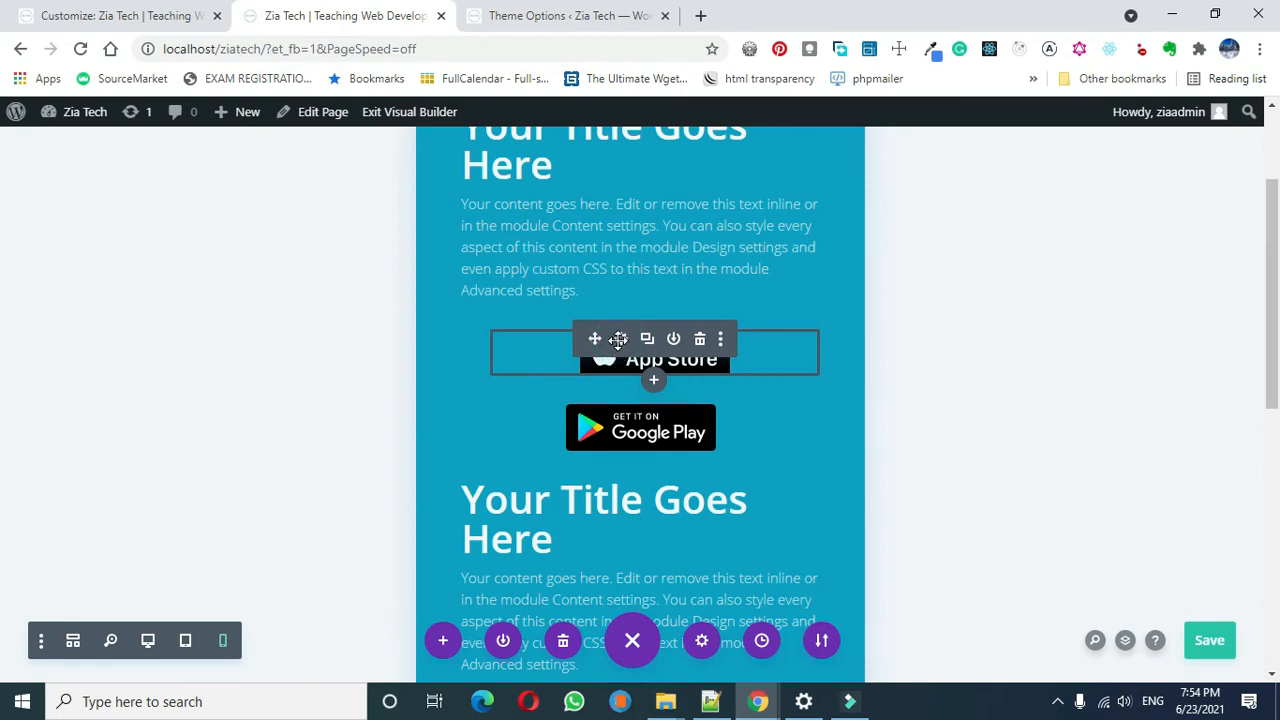
click(620, 340)
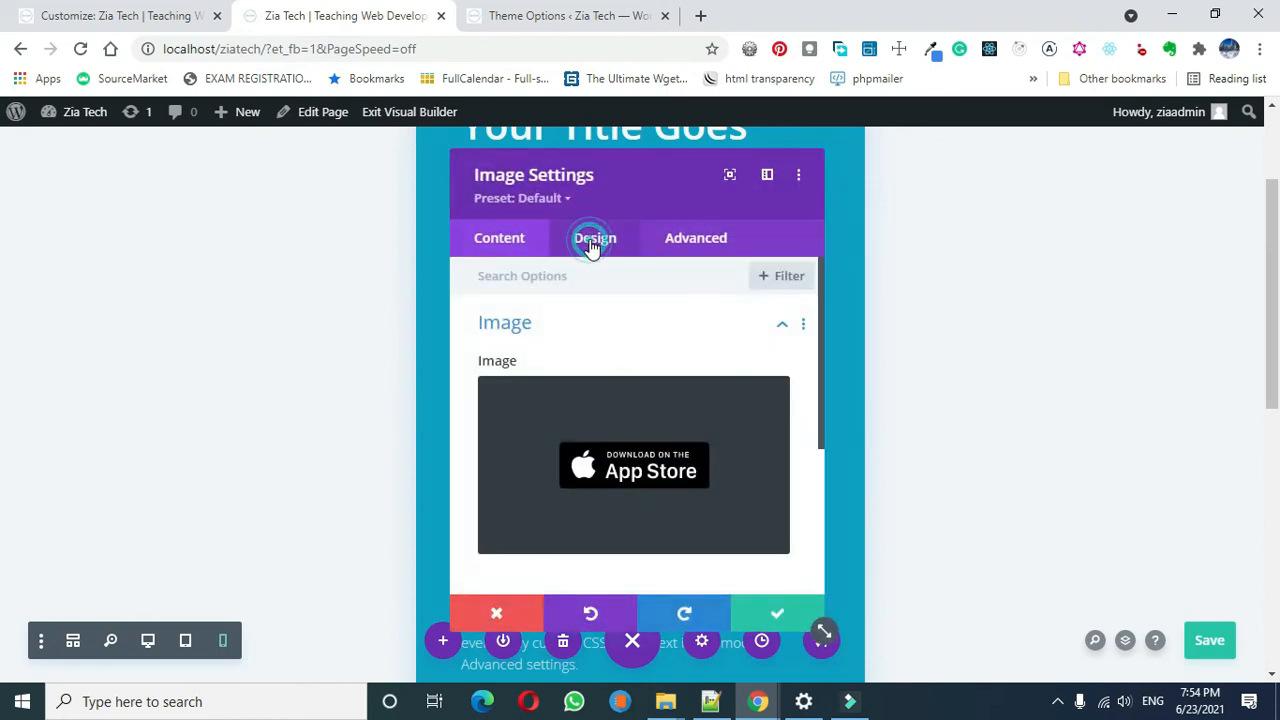
click(592, 240)
click(585, 455)
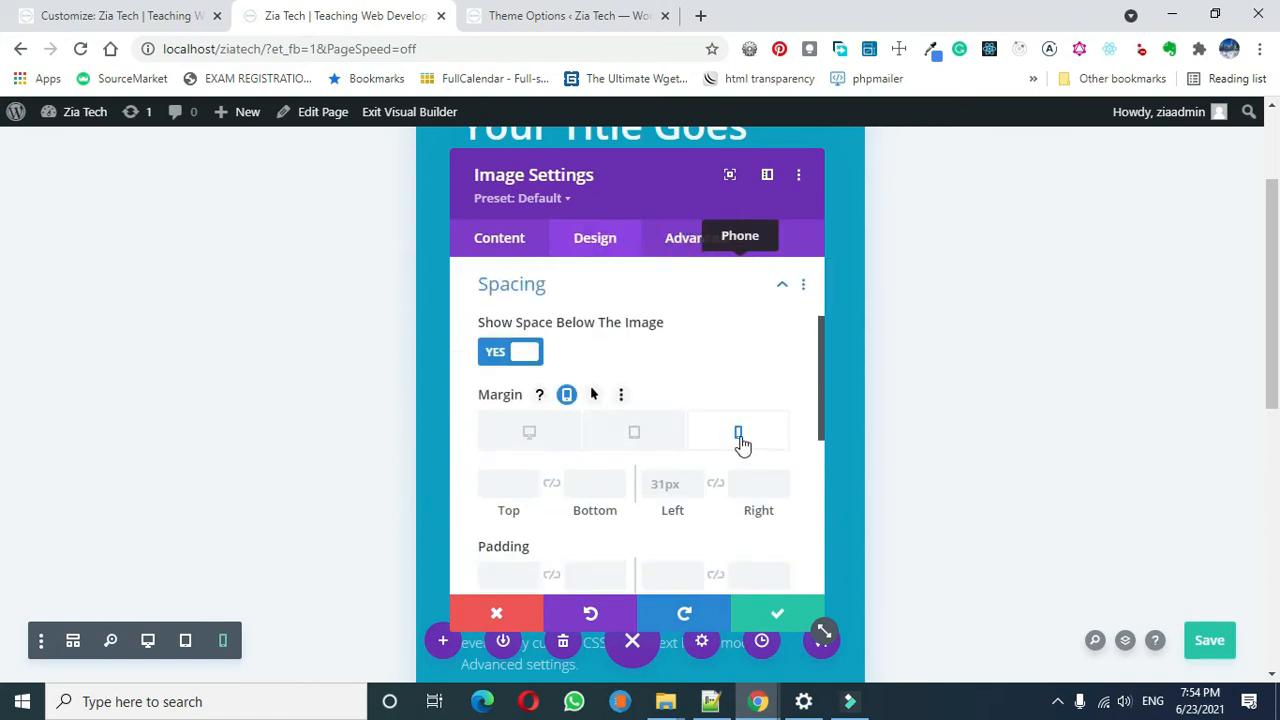
click(670, 485)
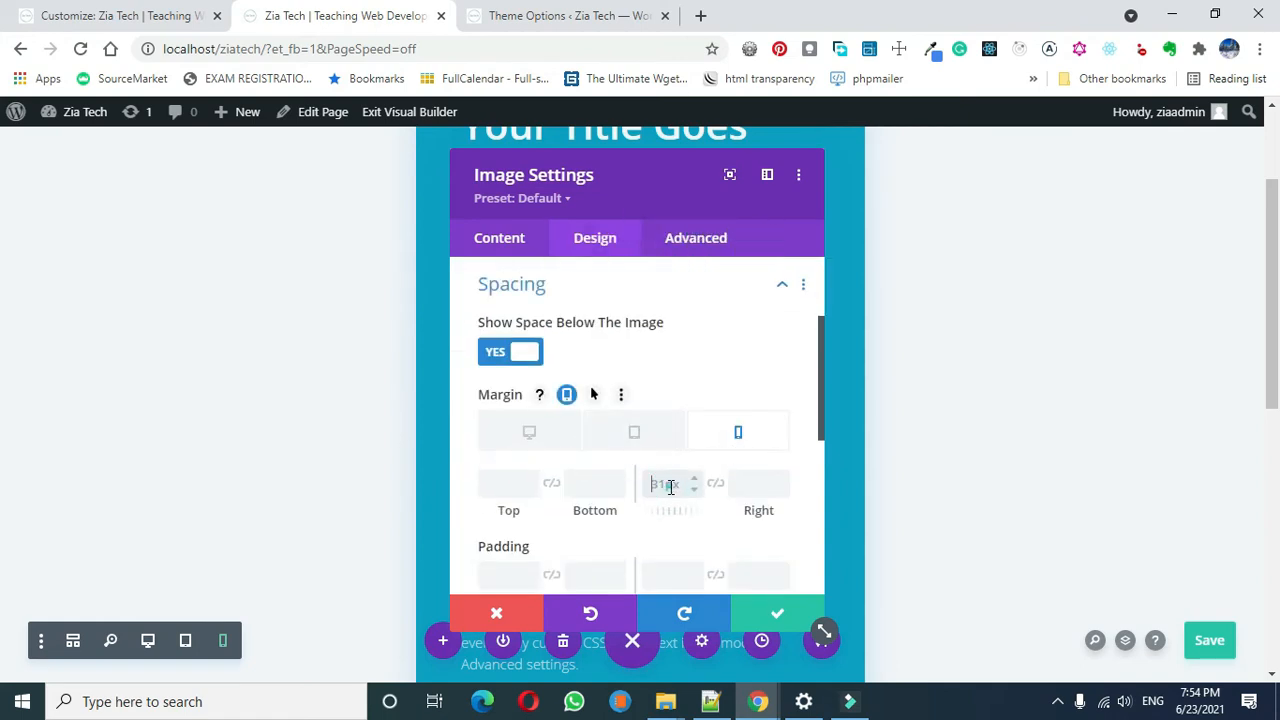
text(0px)
key(BackSpace)
key(BackSpace)
click(670, 485)
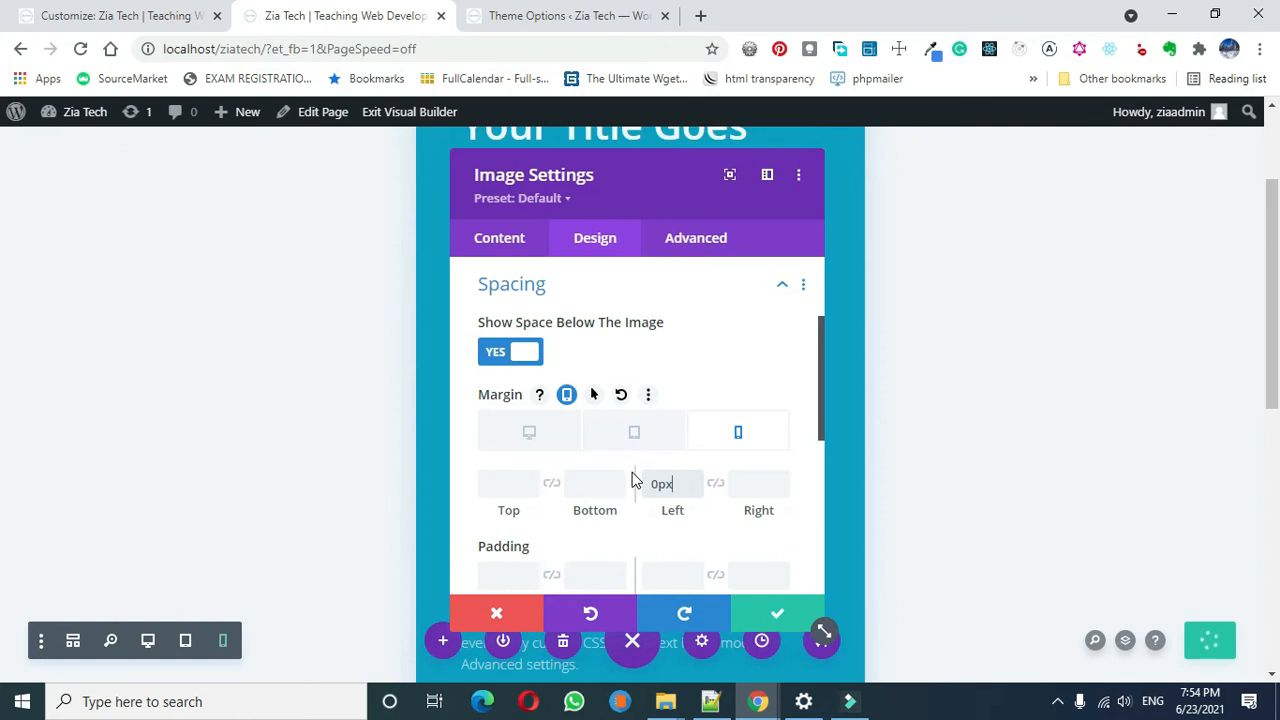
Review the badge's tablet, desktop and phone margins, move the settings dialog off the page content, and save the module settings
click(627, 440)
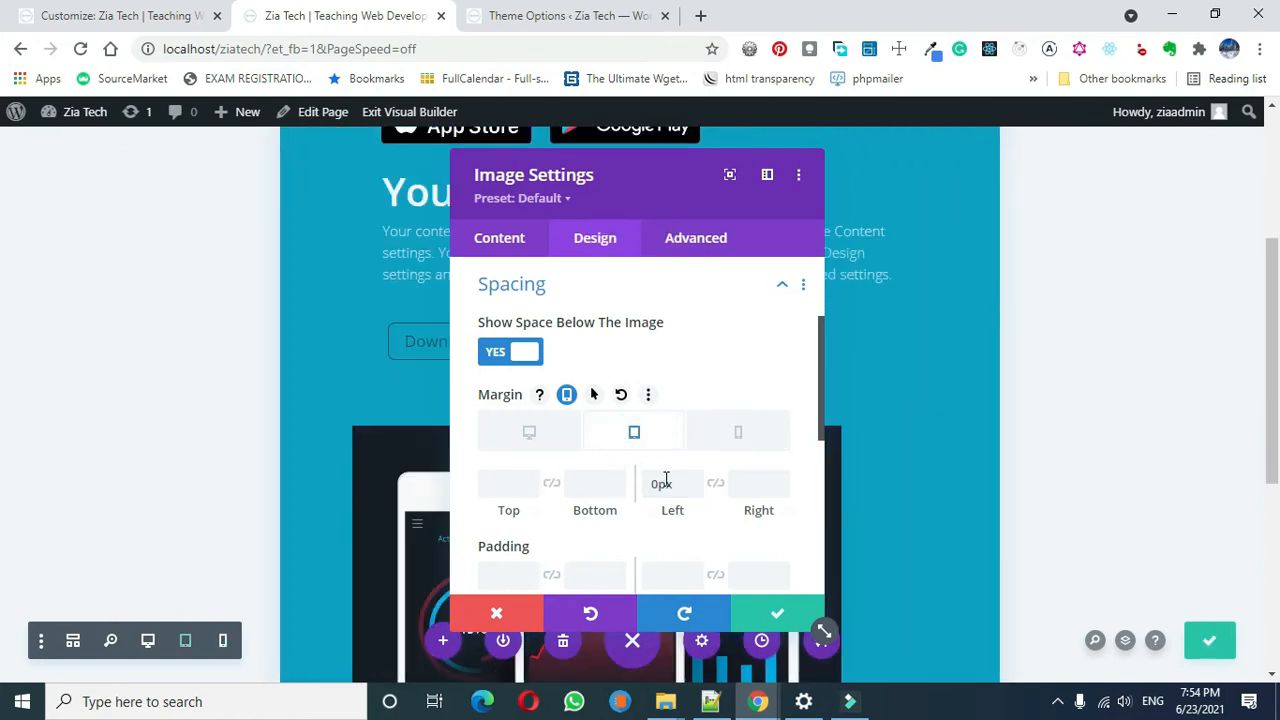
click(533, 443)
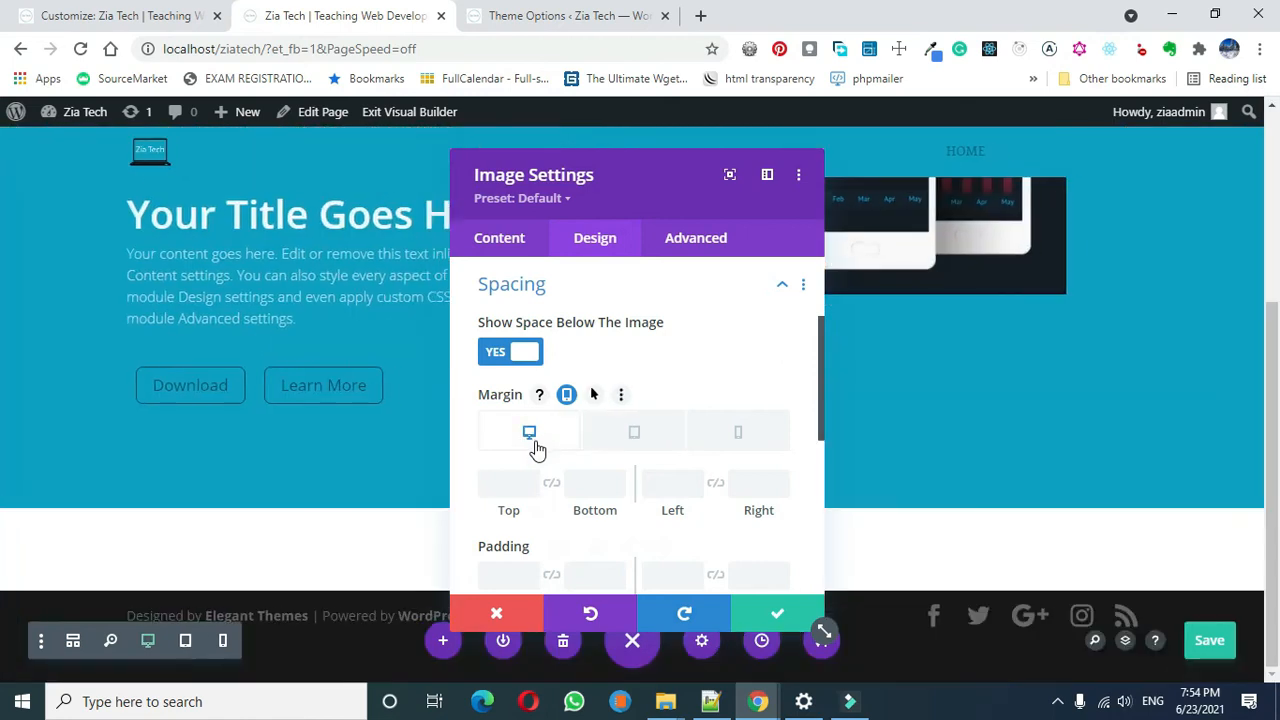
click(745, 433)
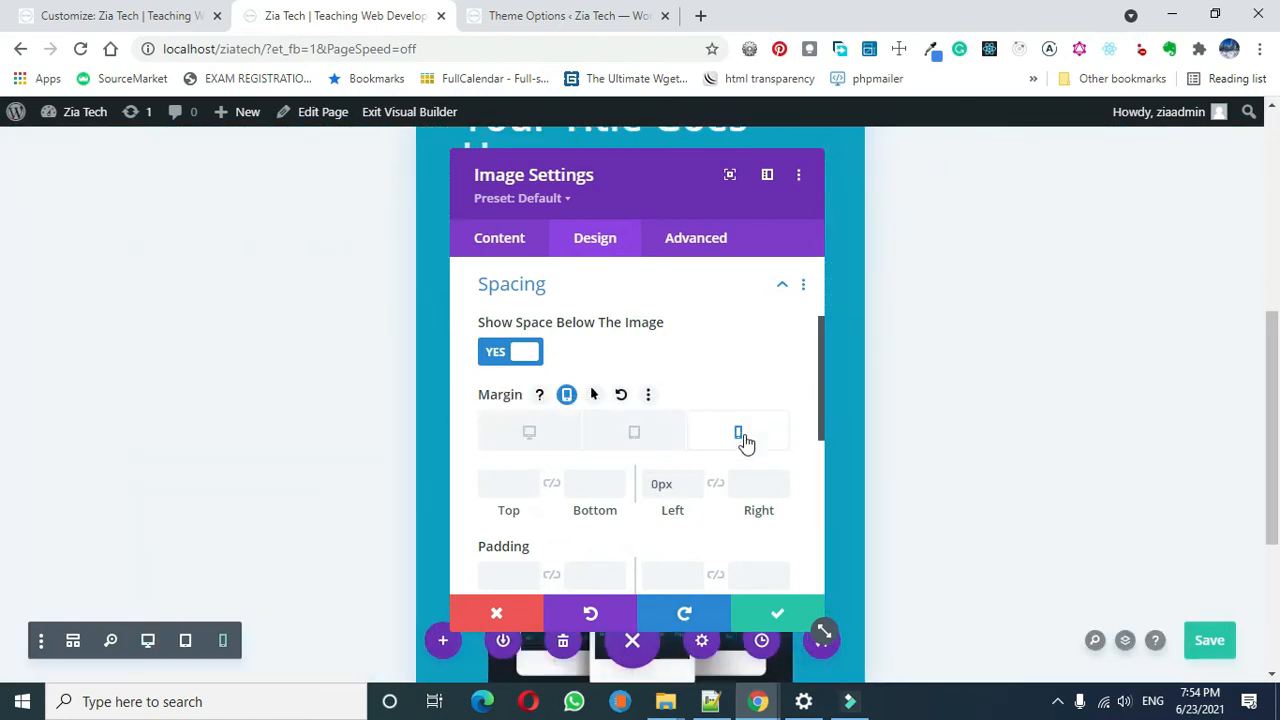
drag(682, 172, 1019, 166)
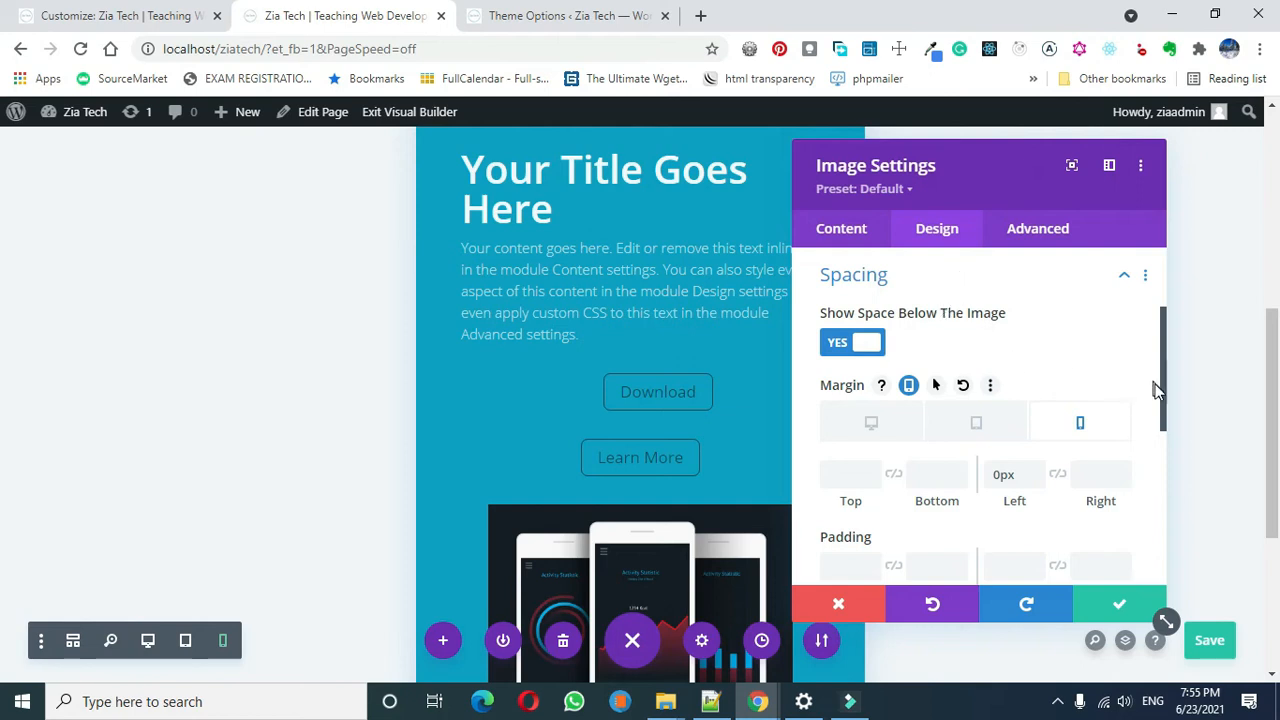
drag(1163, 400, 1163, 446)
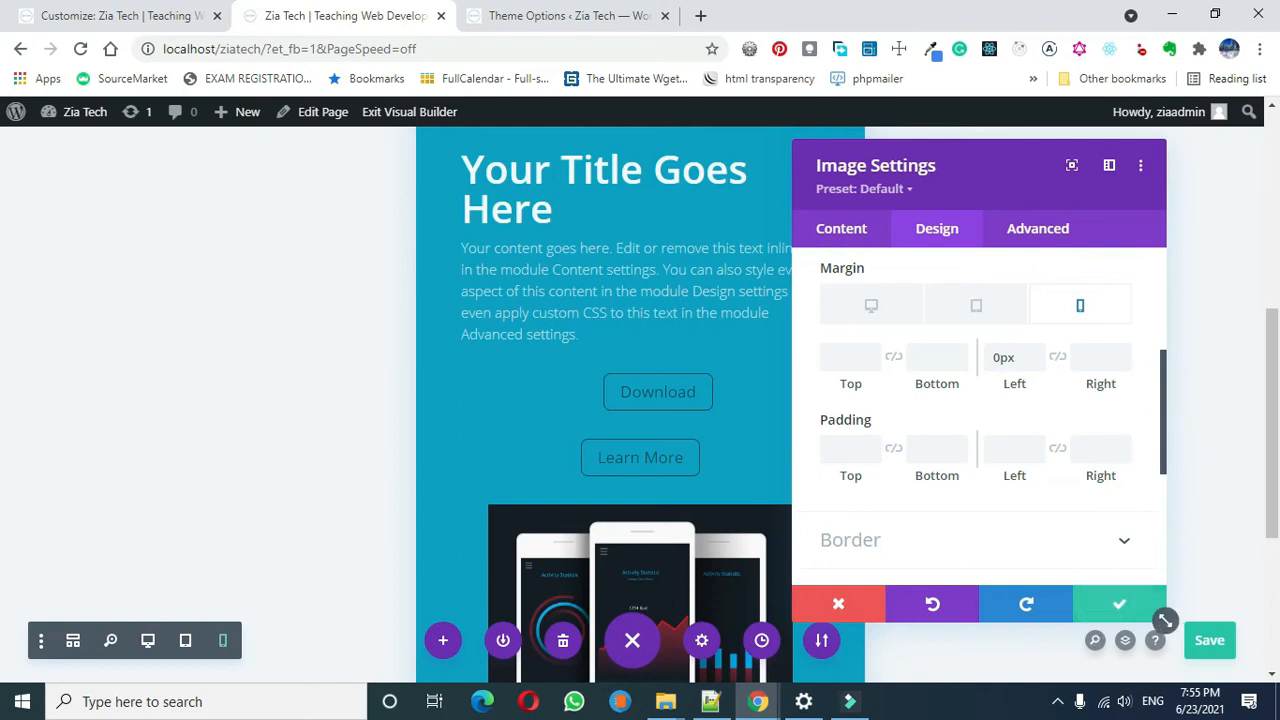
click(1110, 603)
click(1057, 701)
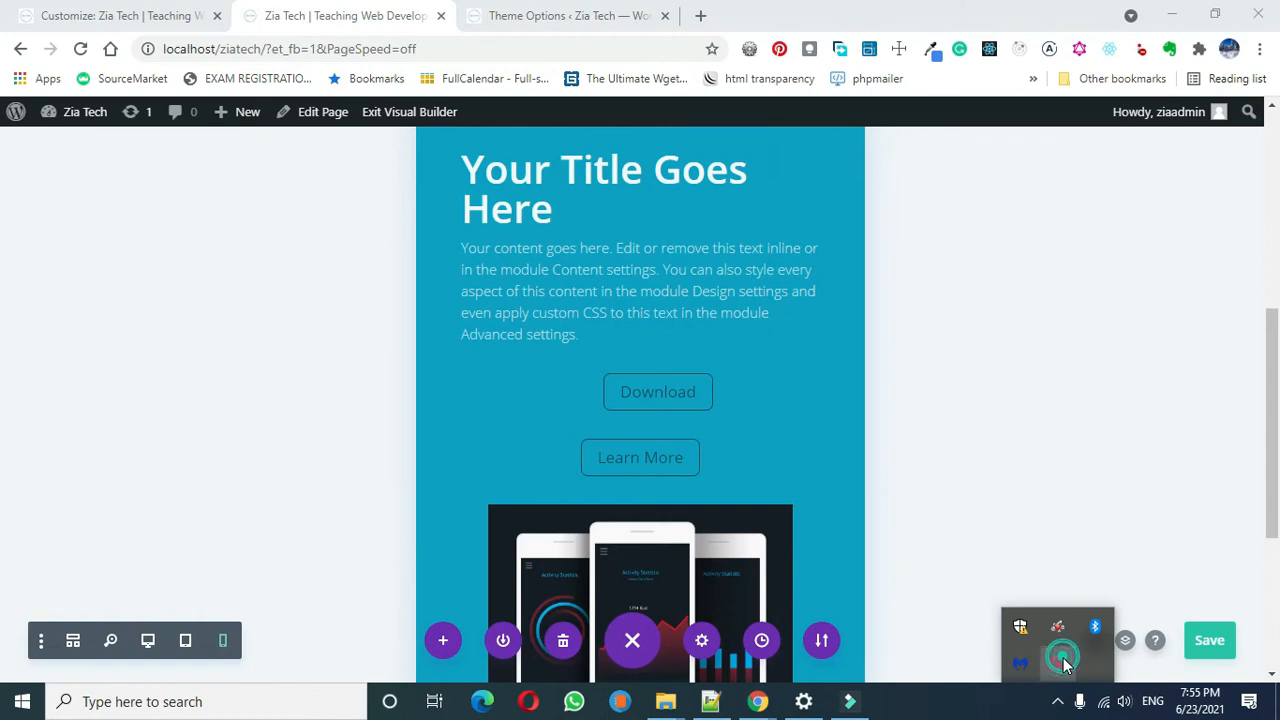
right_click(1060, 660)
click(1082, 670)
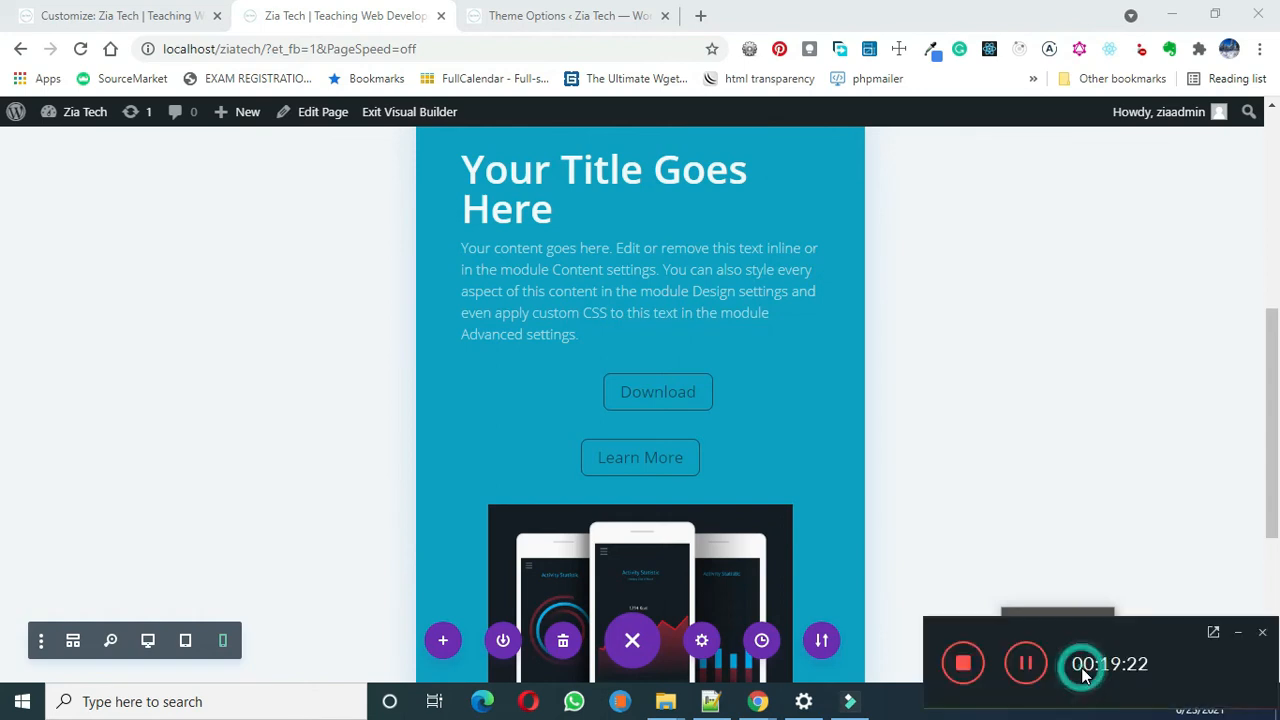
click(1026, 660)
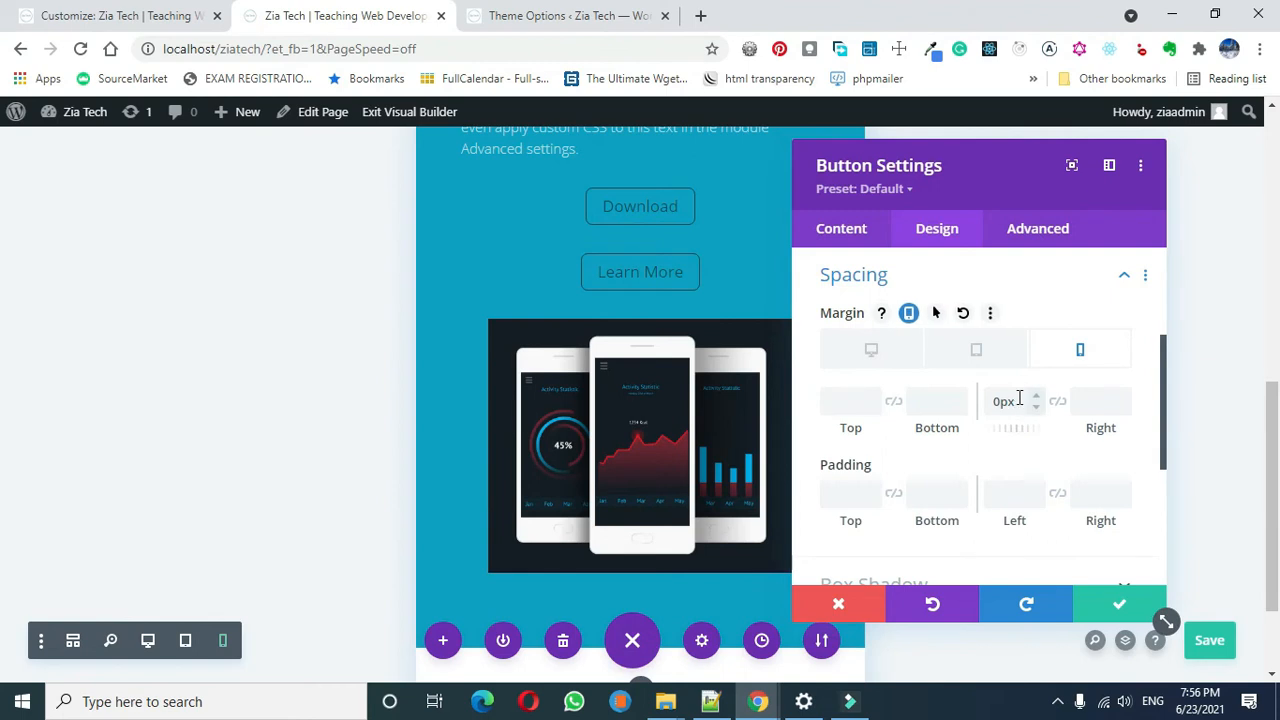
Check the badges and buttons in the phone and tablet layouts, and save the Download button's module settings
scroll(4, 420, up, 4)
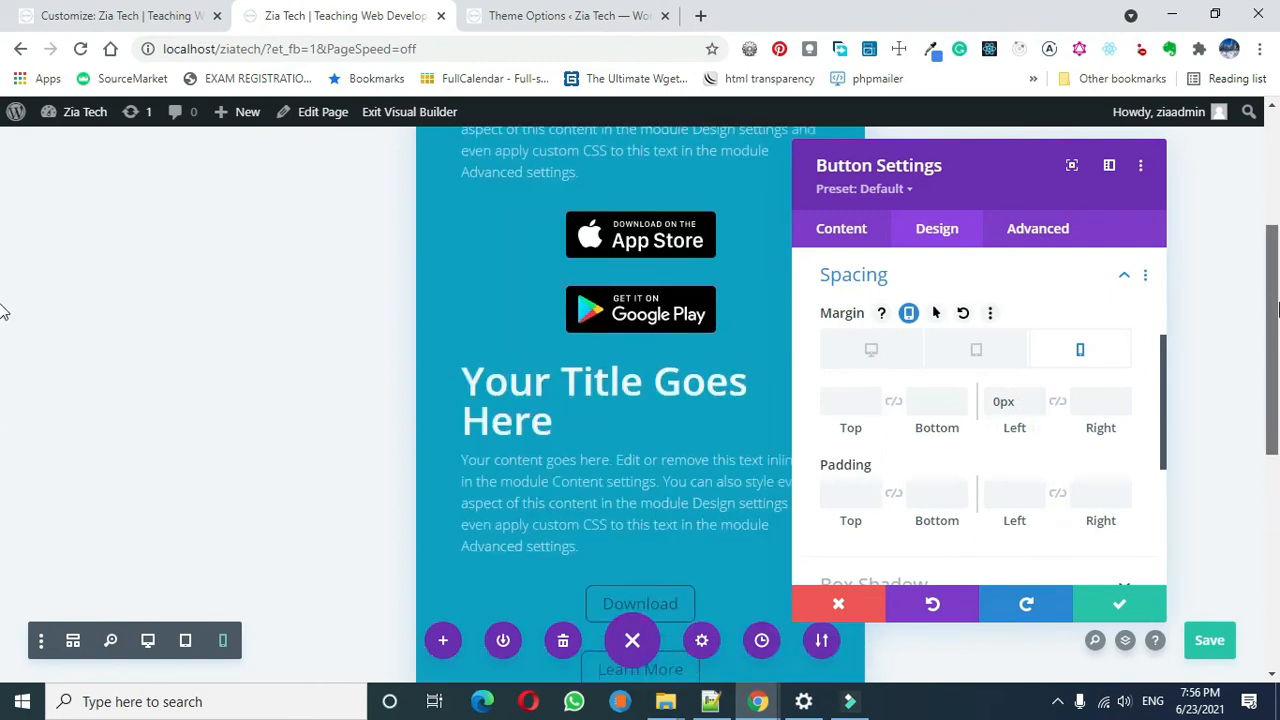
scroll(4, 290, up, 1)
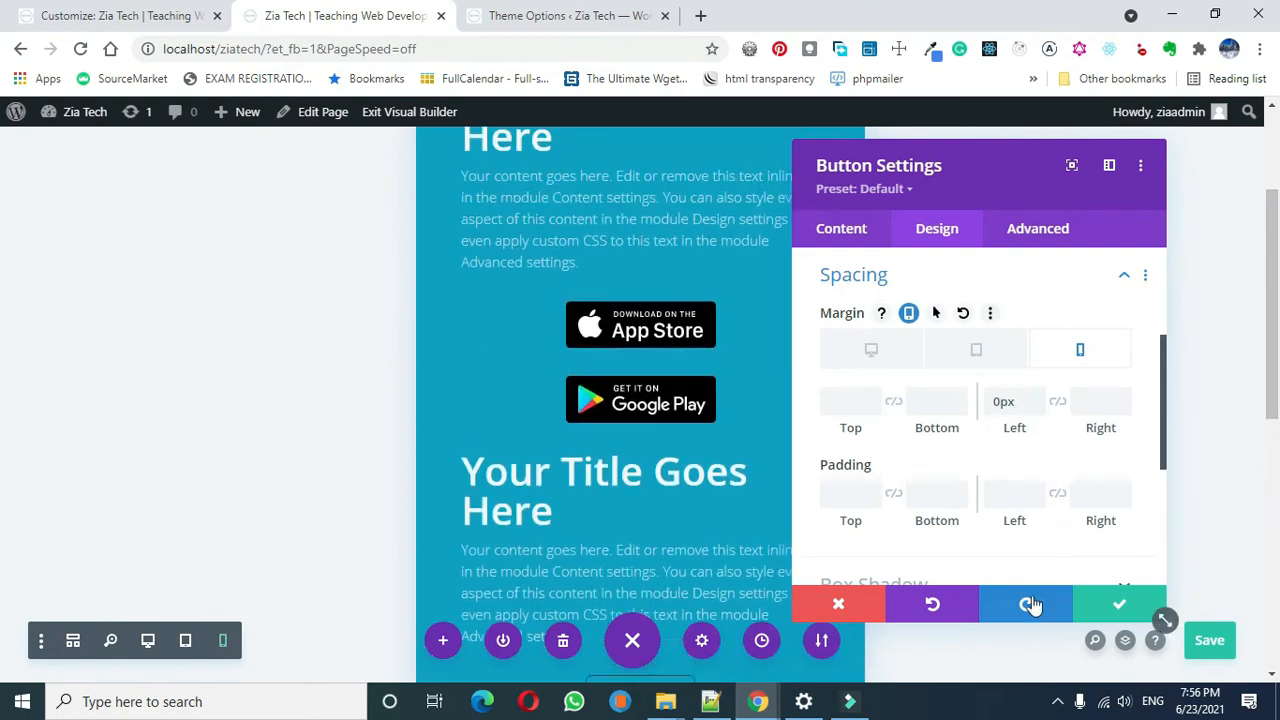
click(973, 362)
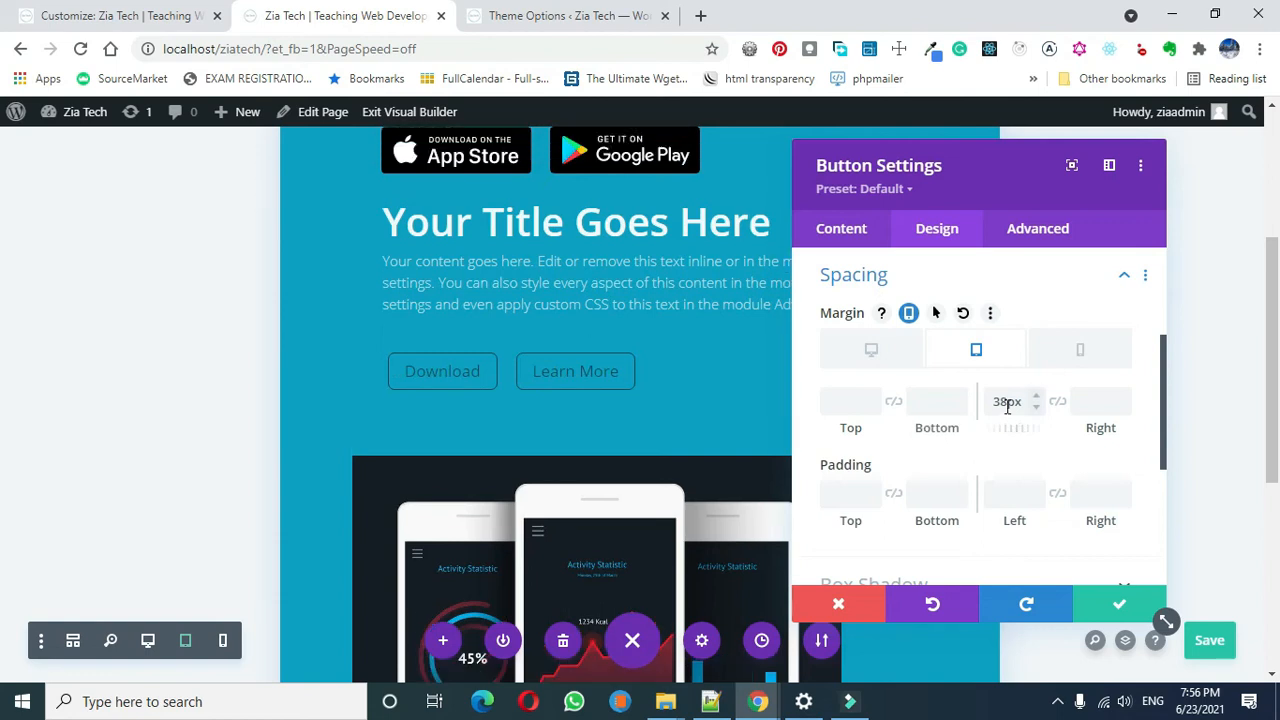
click(1105, 612)
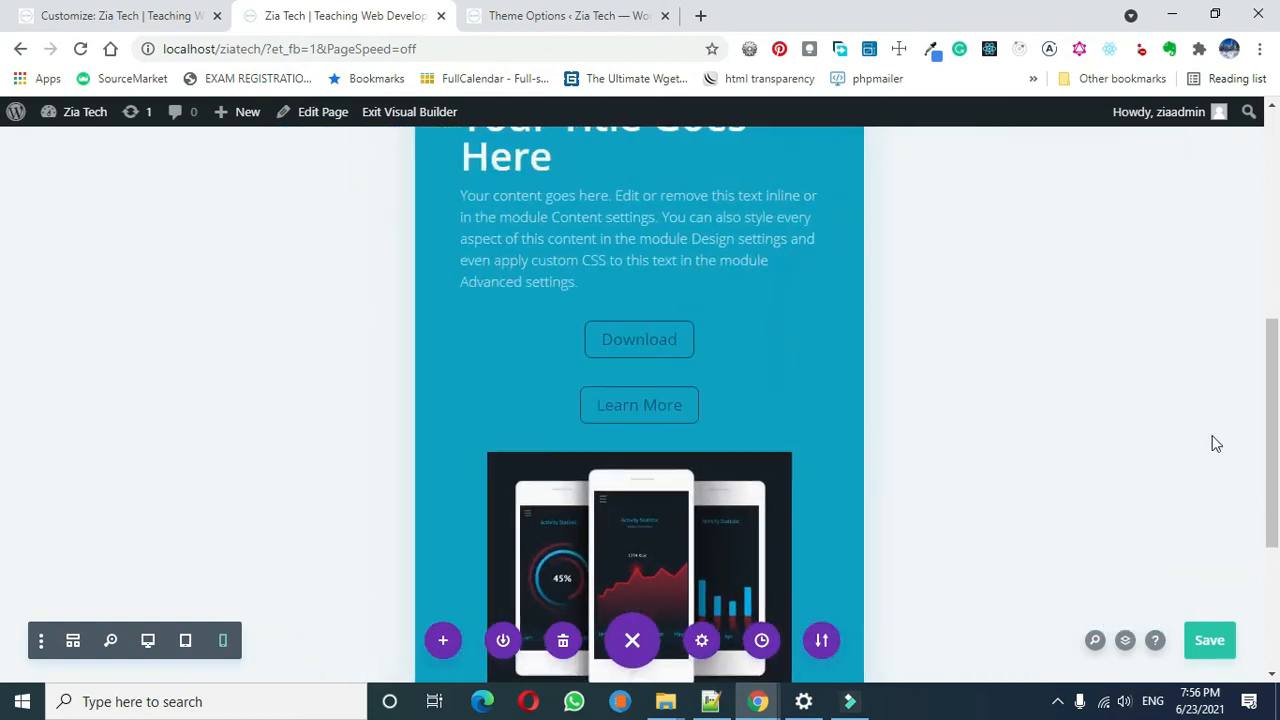
Review the App Store badge's phone and desktop margins in its Spacing settings, and save the image module settings
drag(1272, 370, 1126, 306)
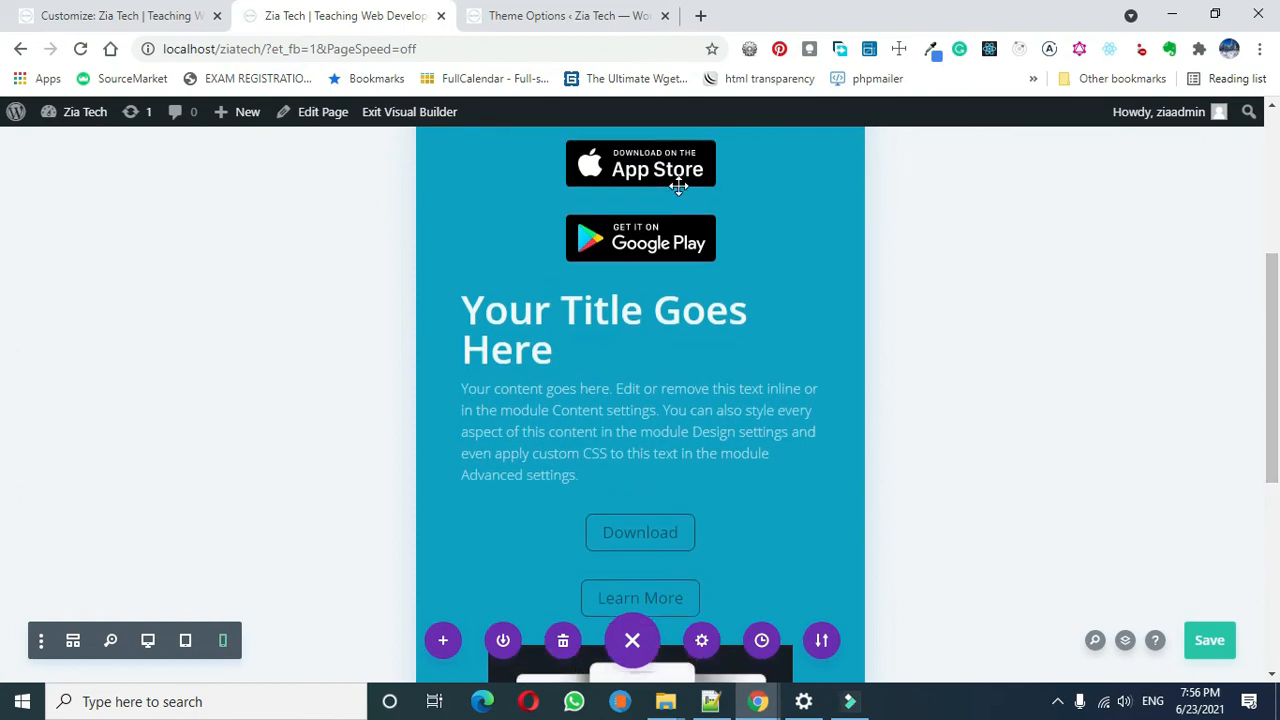
drag(1279, 281, 1278, 232)
mouse_move(620, 292)
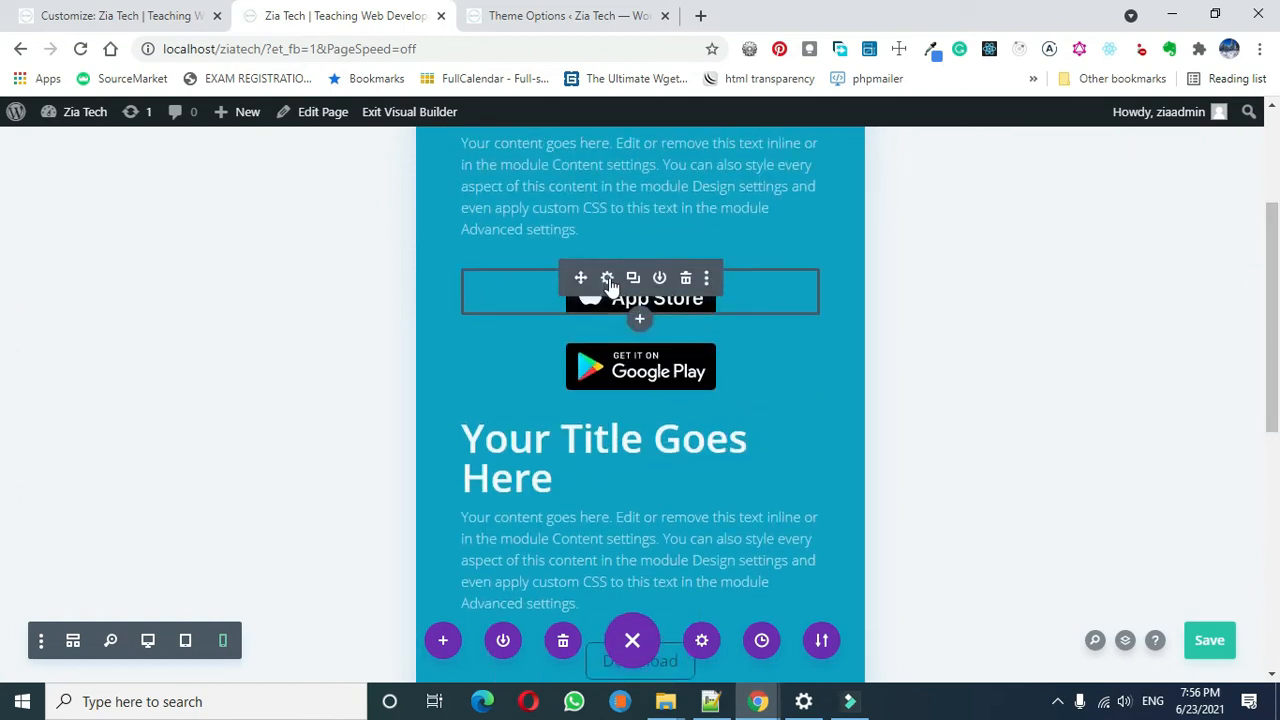
click(608, 279)
click(960, 232)
click(986, 424)
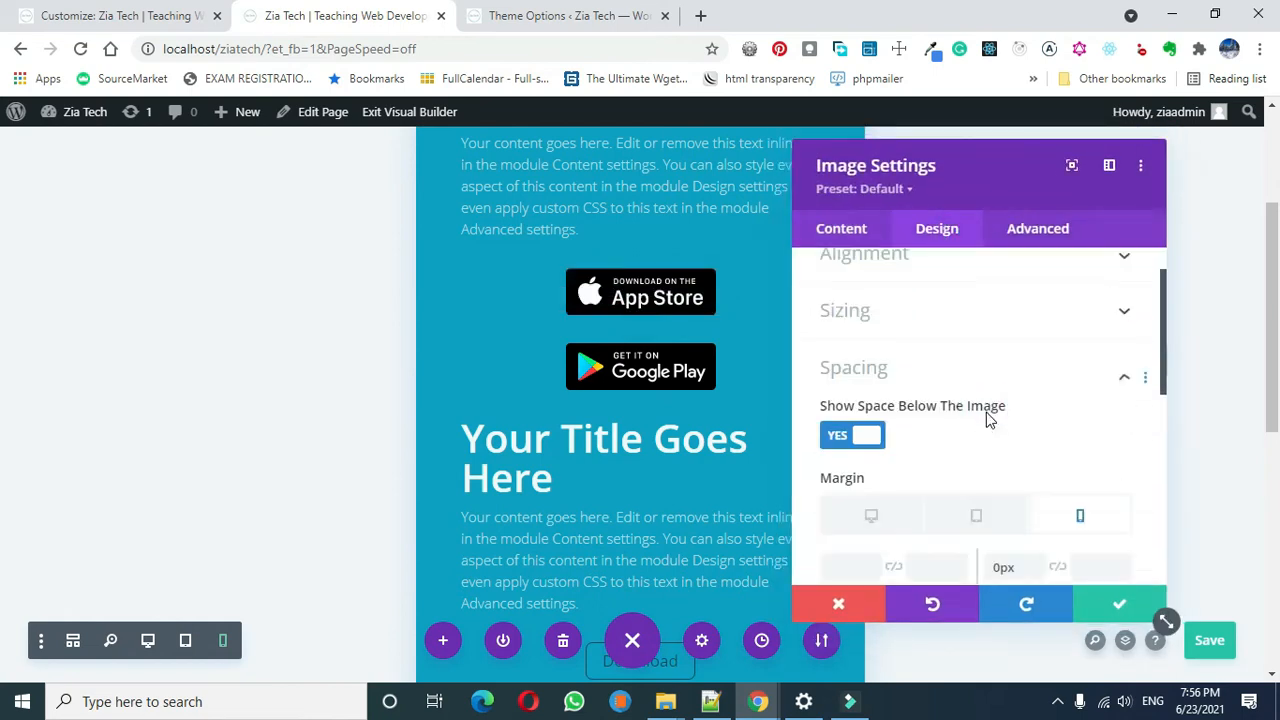
click(963, 432)
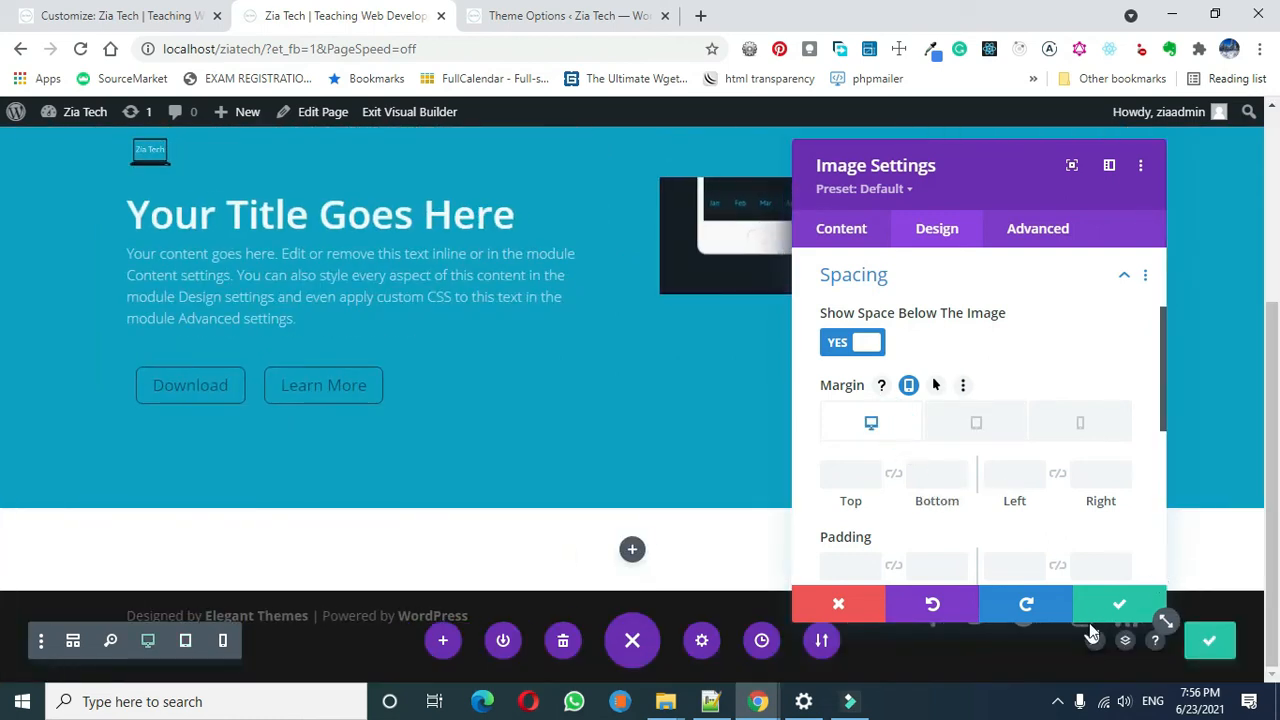
click(1112, 605)
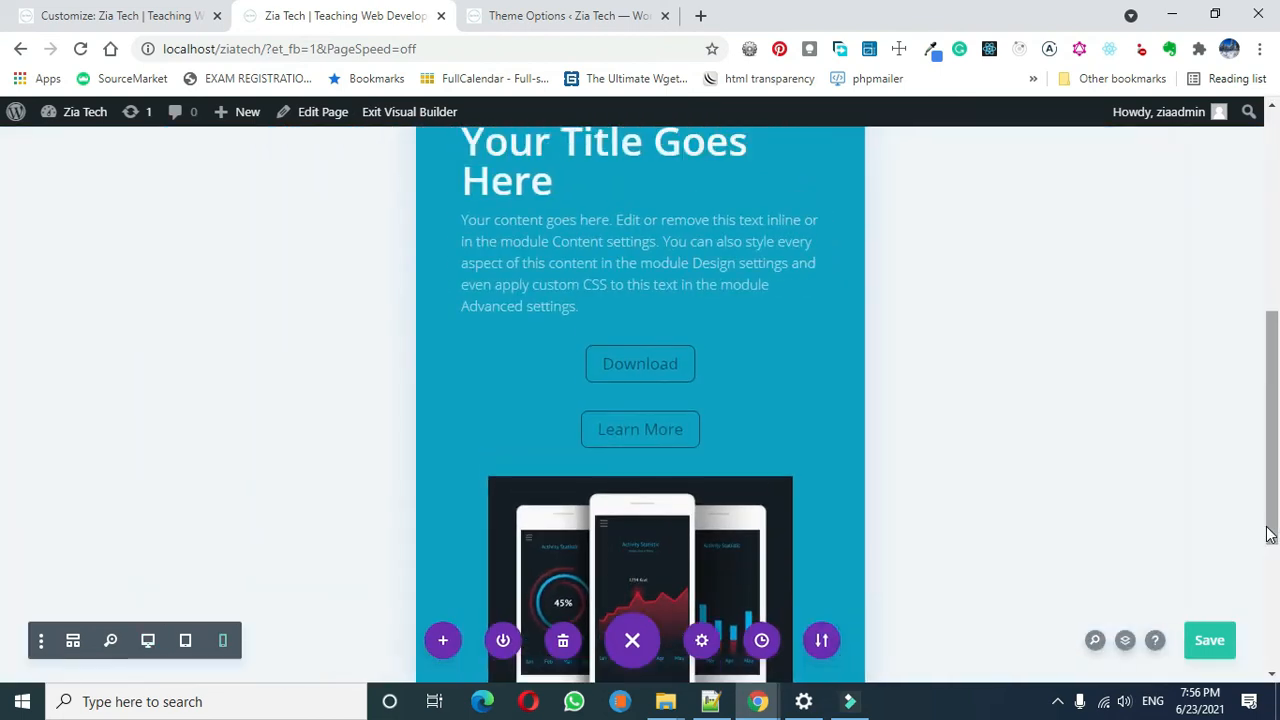
Check the badges and buttons over the whole page in the phone and desktop layouts, and save the page
drag(1272, 458, 1278, 260)
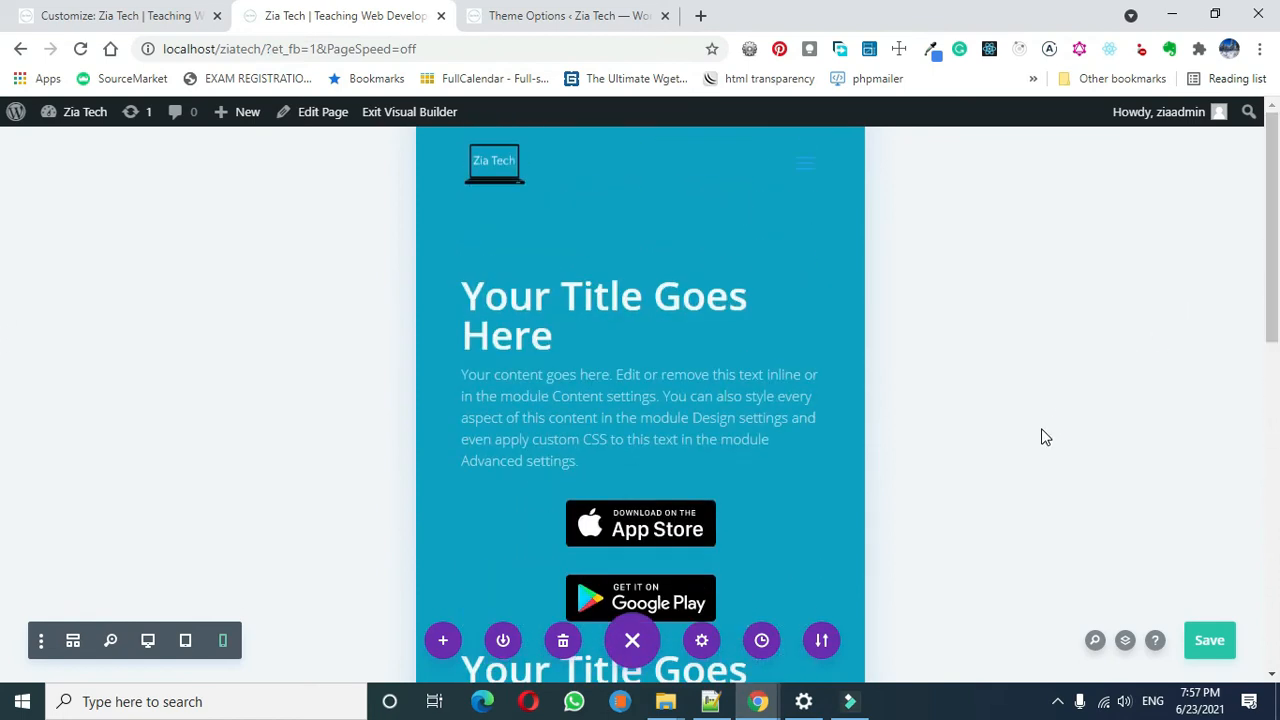
click(148, 640)
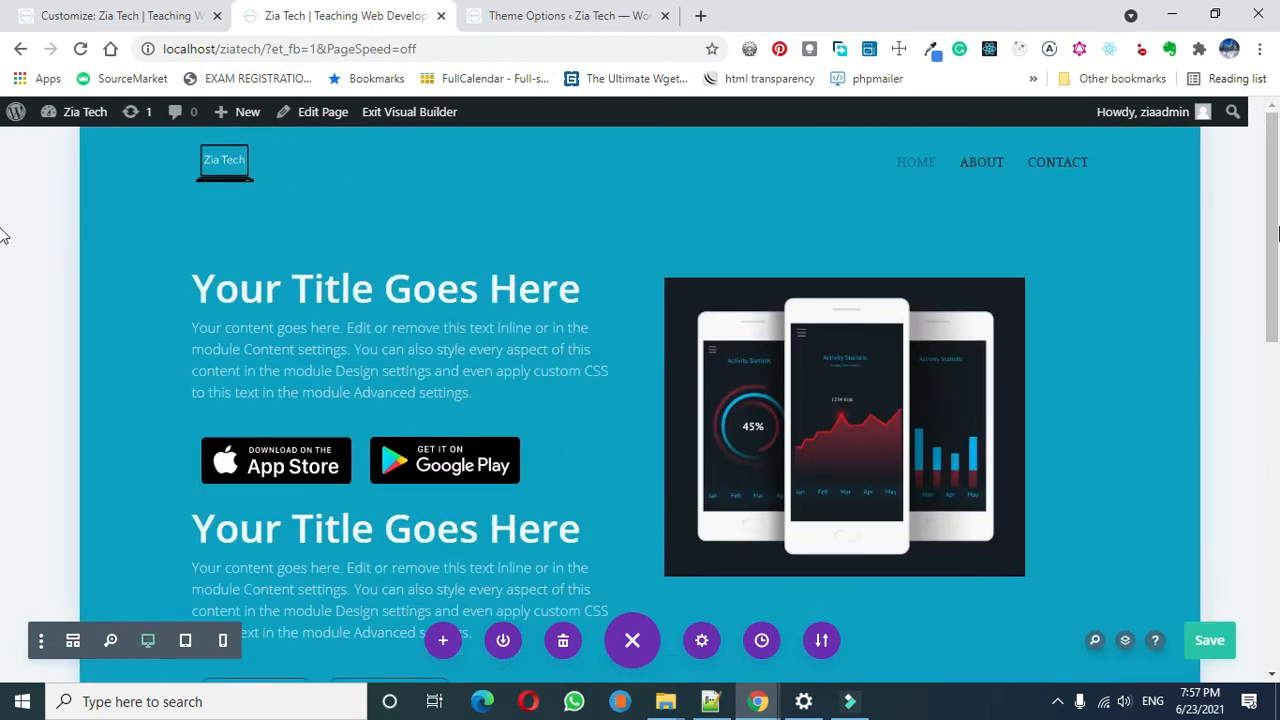
scroll(1257, 380, down, 3)
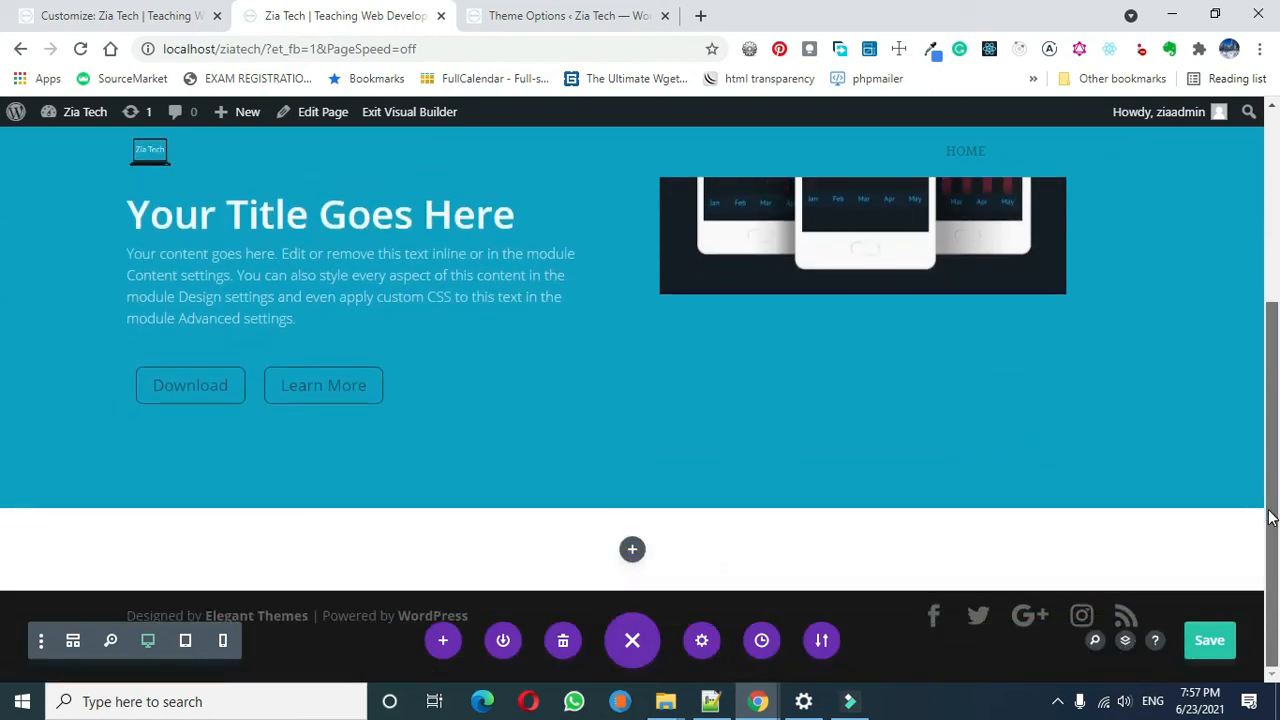
scroll(1, 414, up, 3)
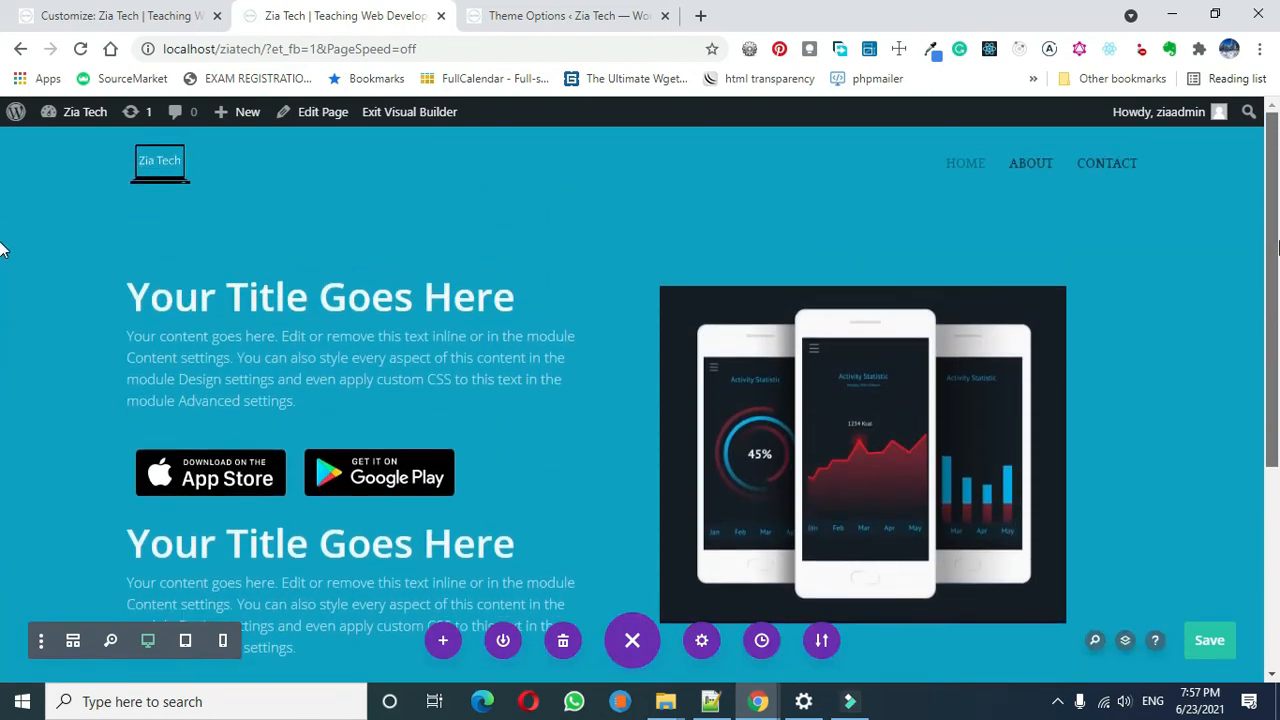
scroll(1, 255, down, 2)
scroll(1, 300, up, 1)
scroll(0, 262, up, 1)
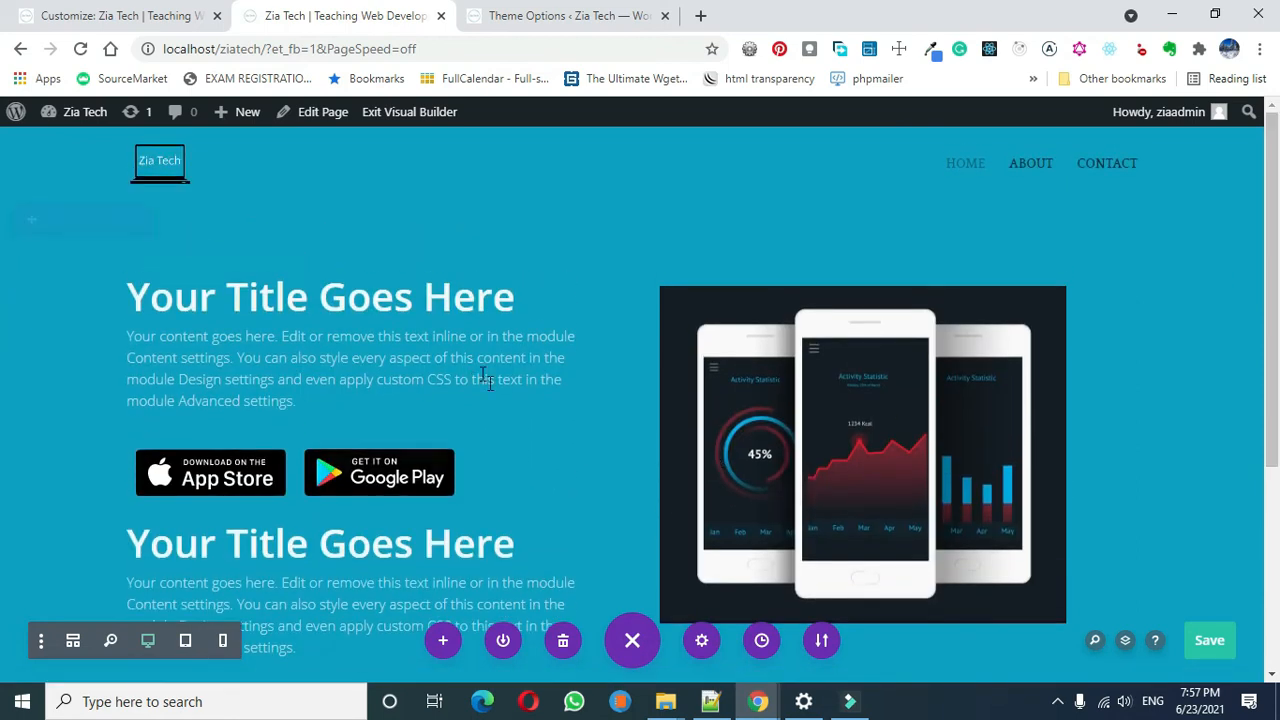
mouse_move(528, 553)
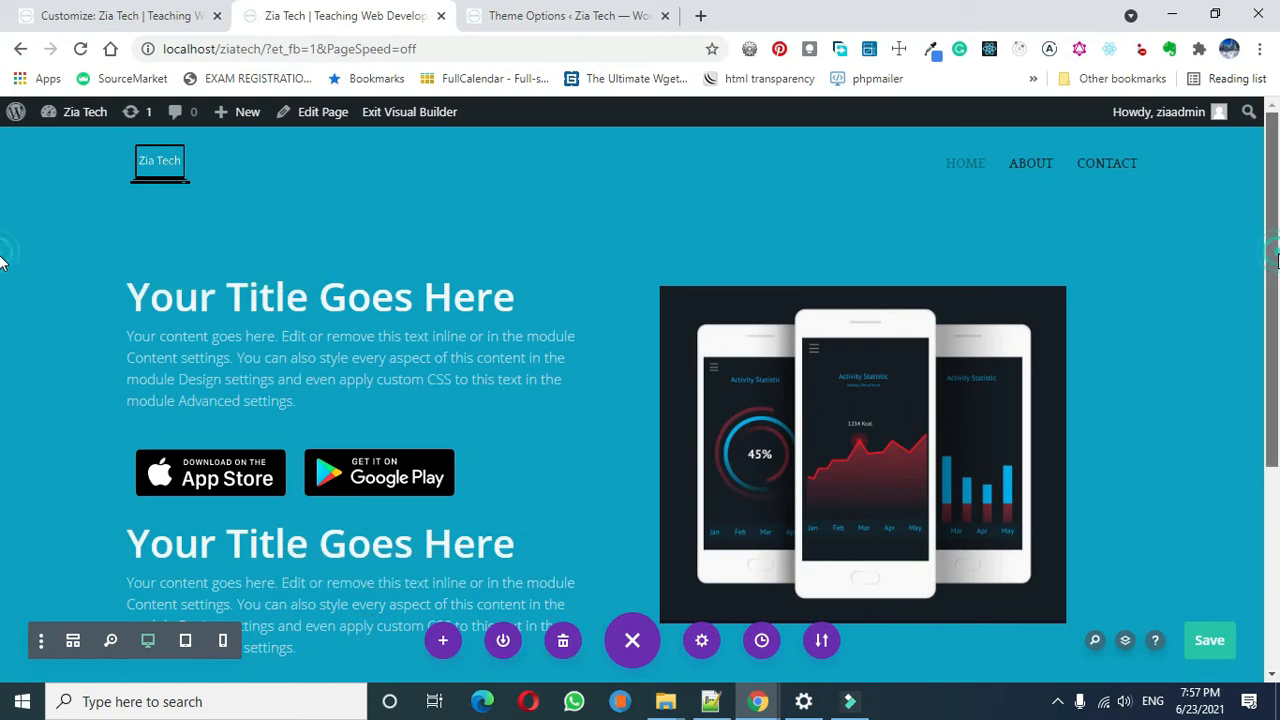
scroll(0, 262, down, 3)
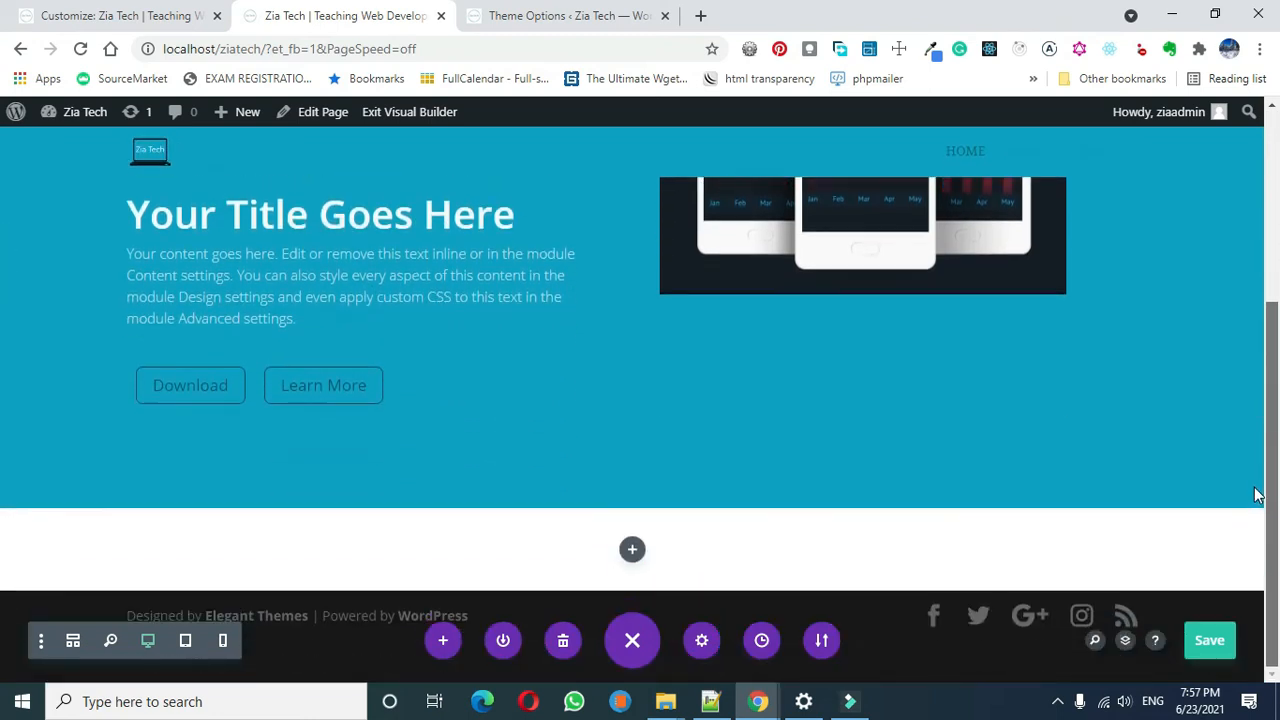
drag(1277, 490, 1277, 320)
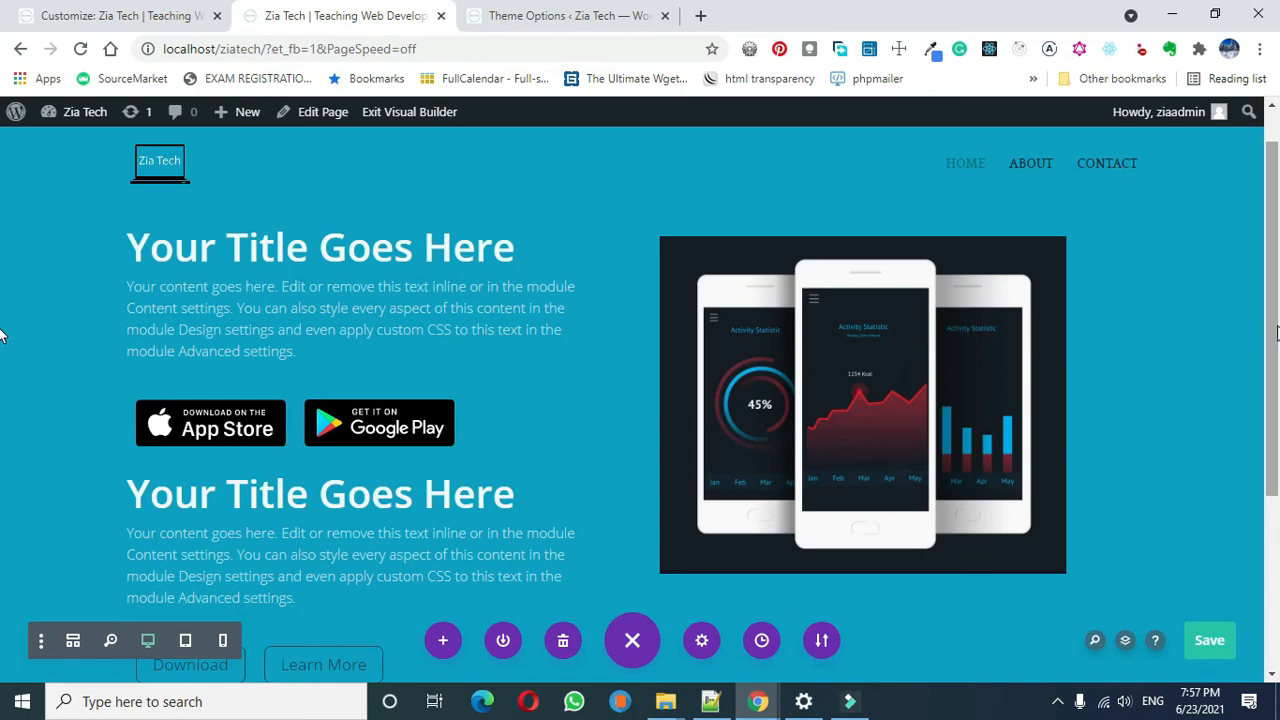
drag(1278, 325, 1279, 278)
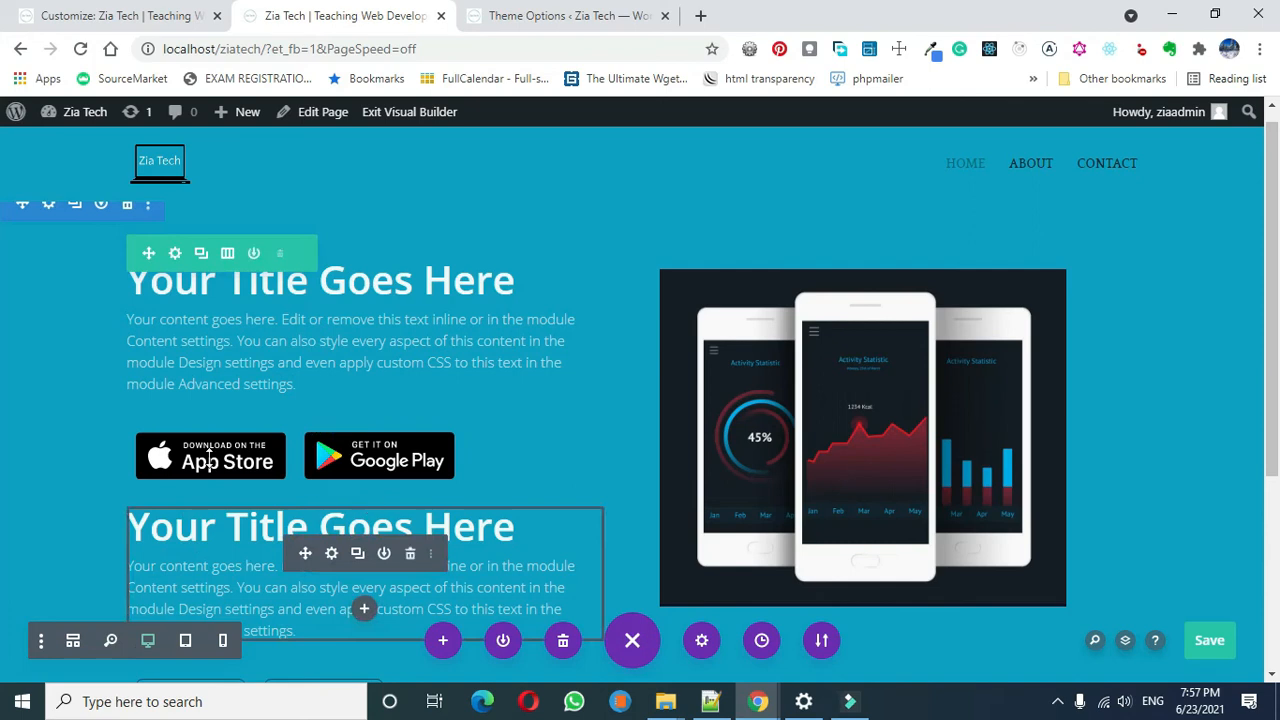
key(ctrl+s)
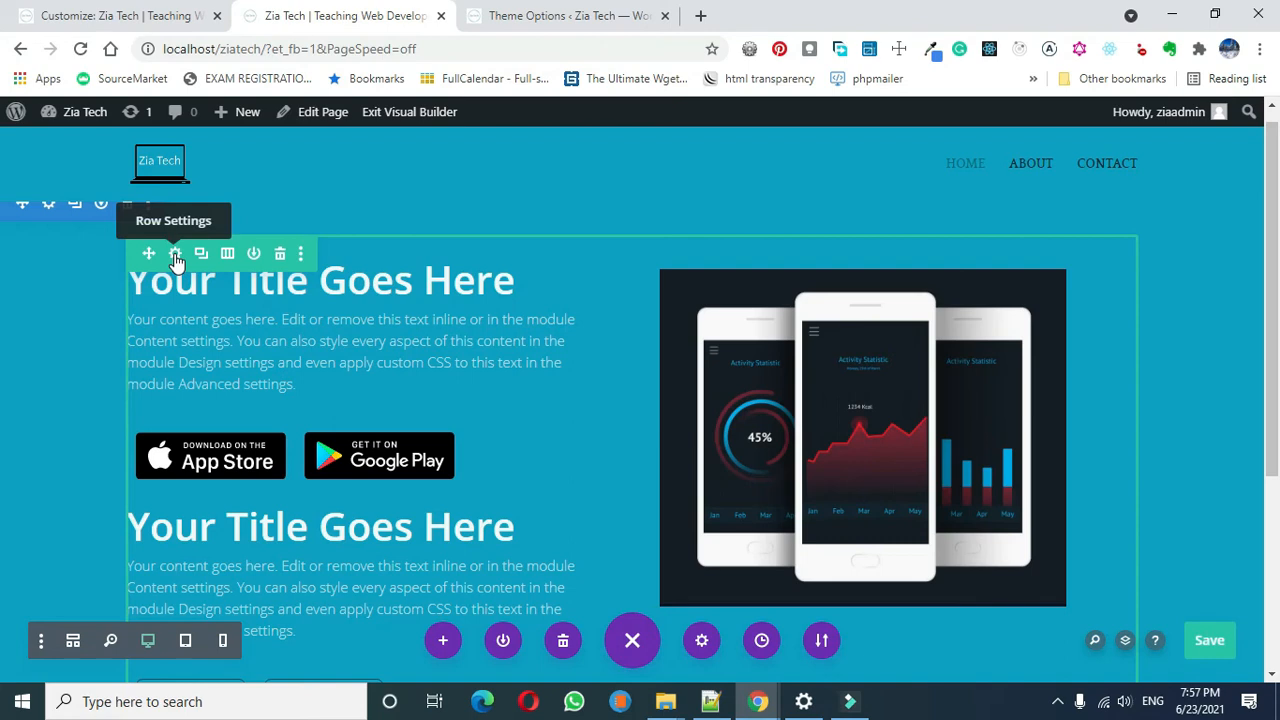
Assign the CSS class header_image_icon to the row's first column, and save the column and row settings
click(175, 257)
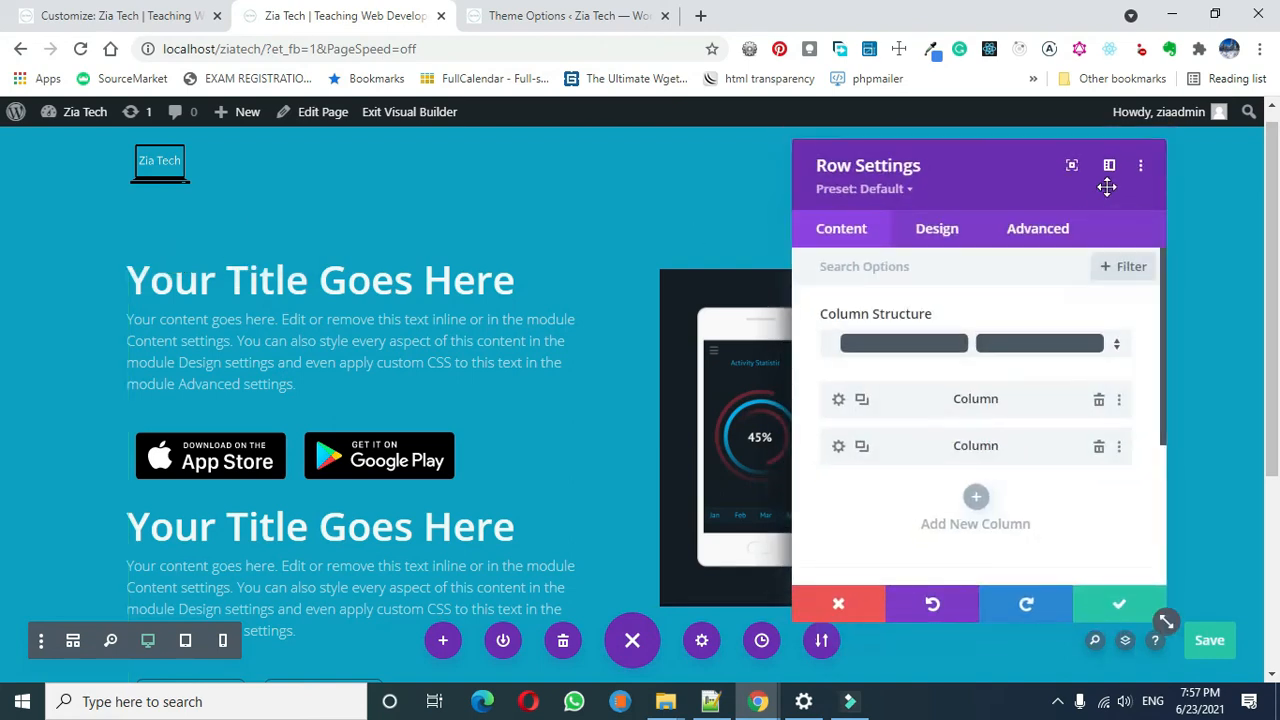
click(1034, 231)
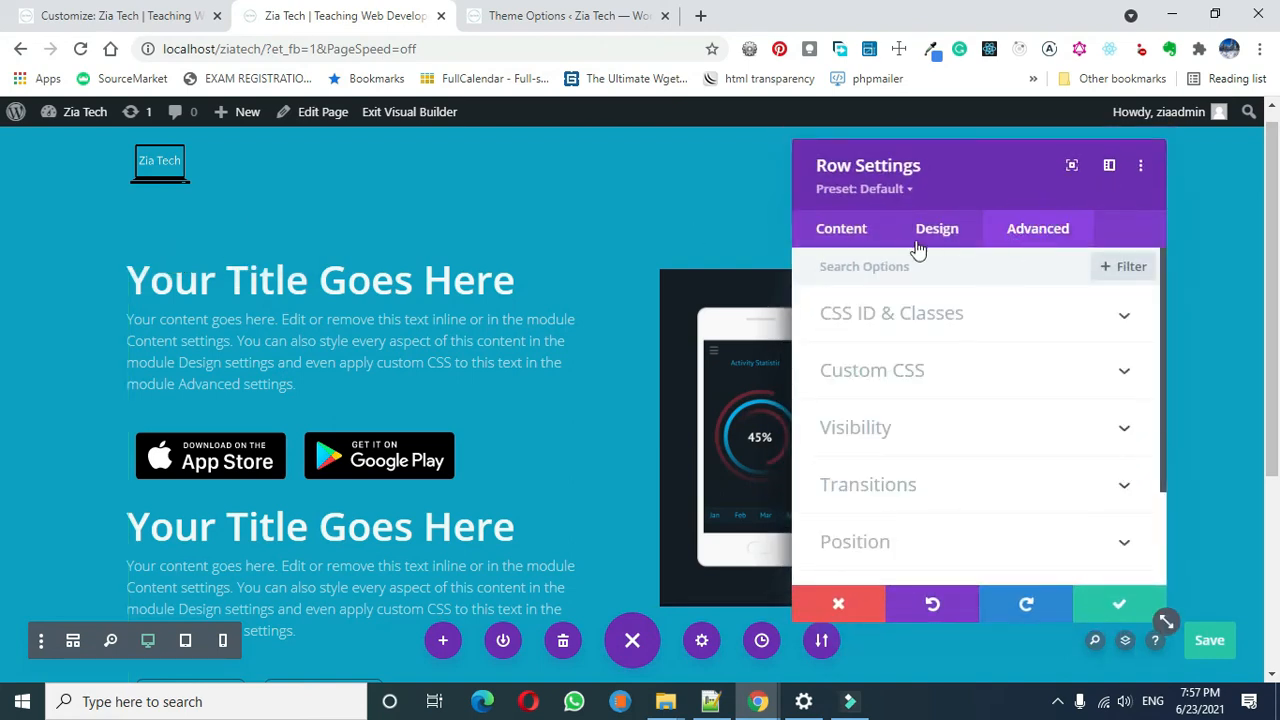
click(864, 236)
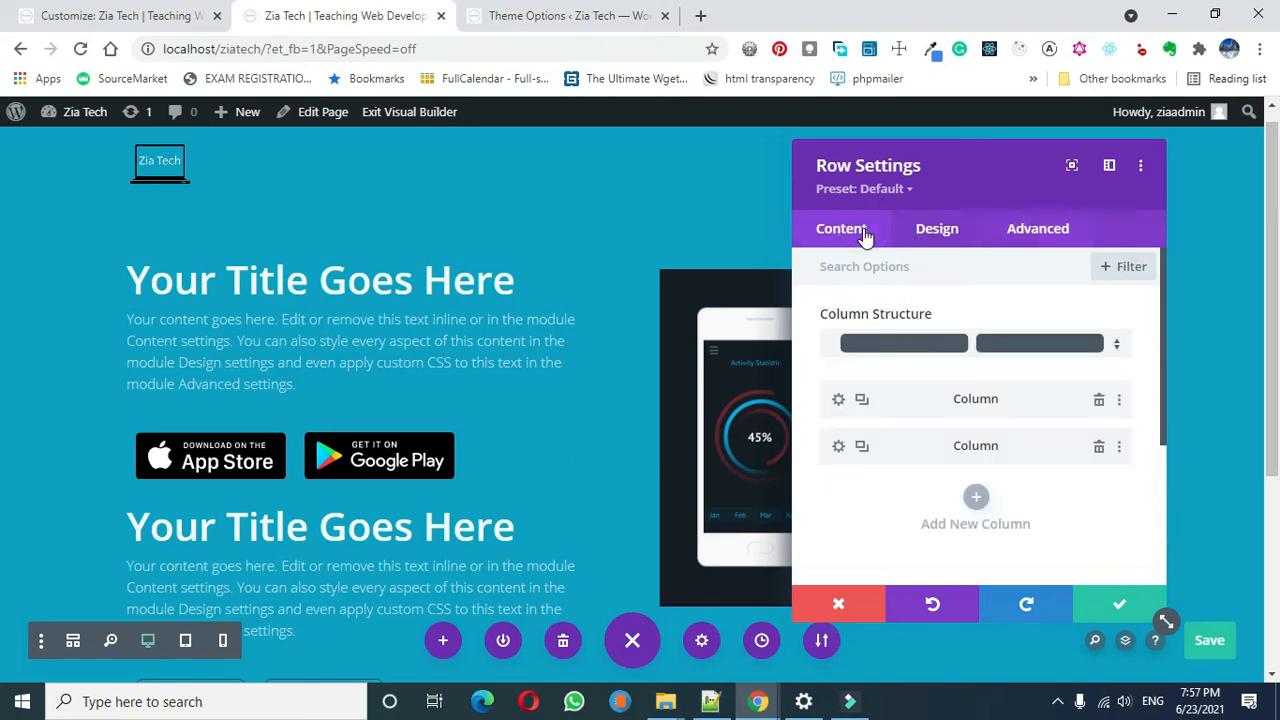
click(838, 399)
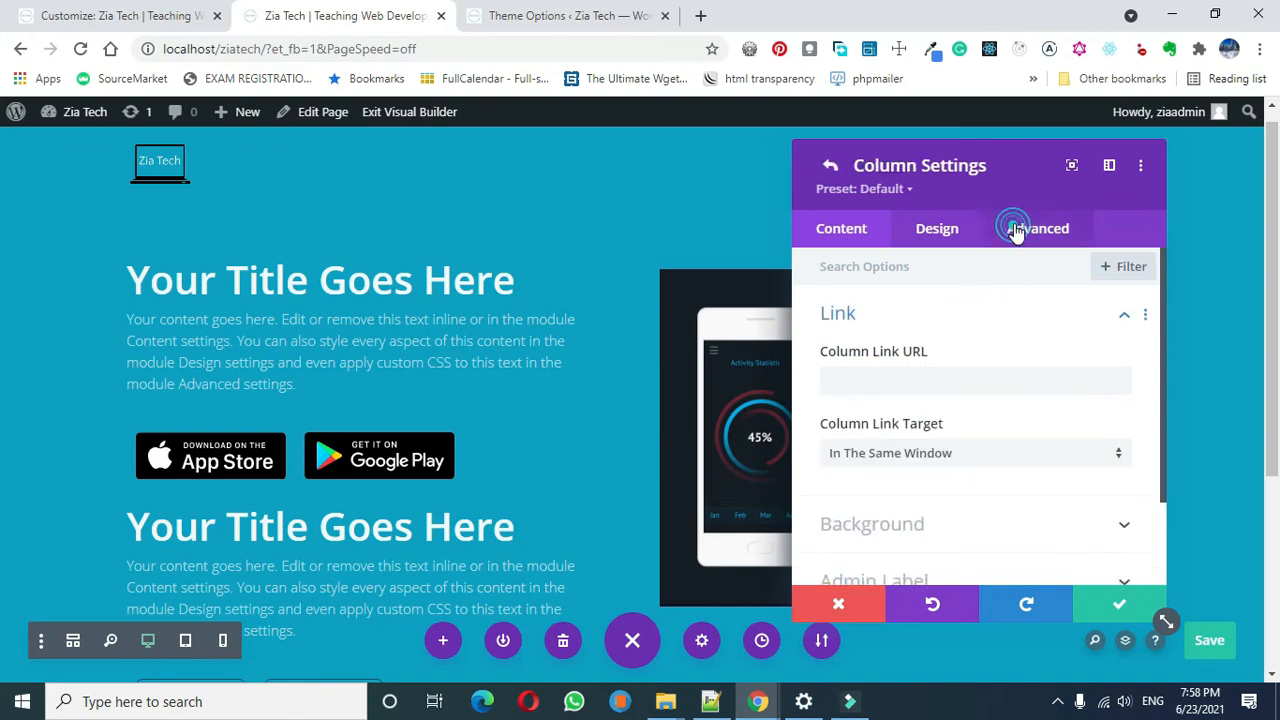
click(1018, 229)
click(952, 318)
click(913, 381)
click(908, 457)
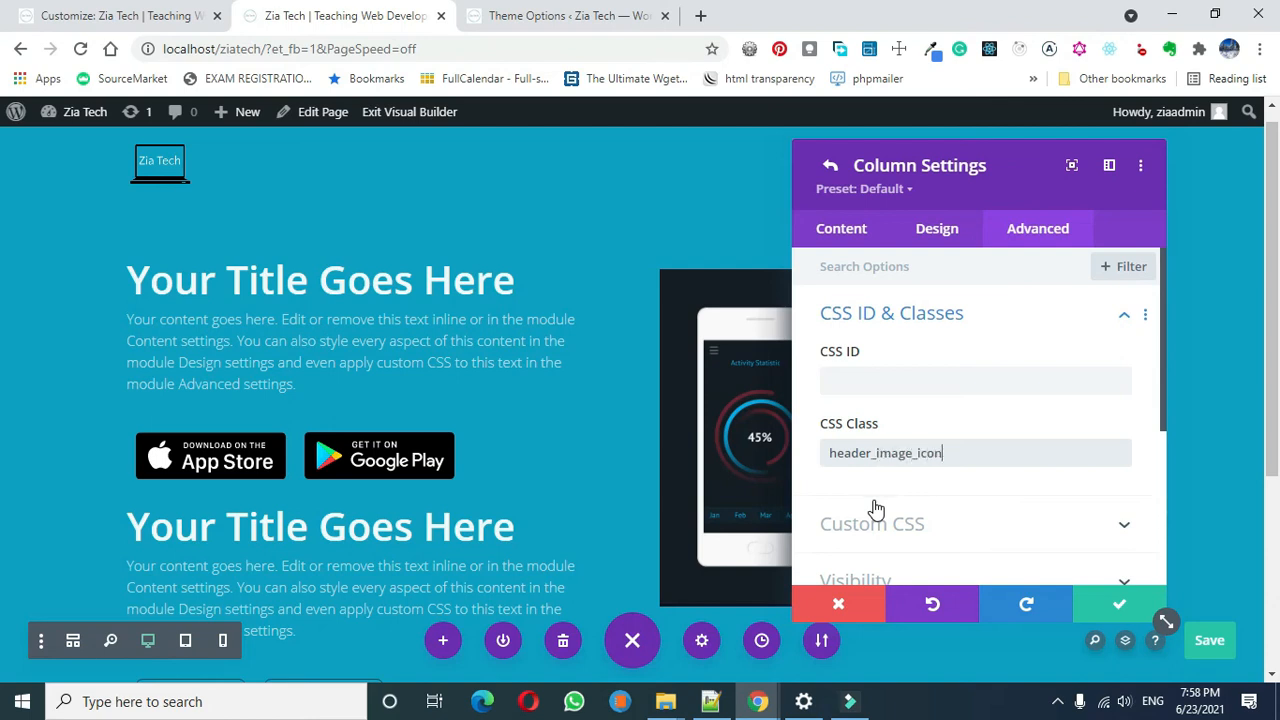
click(1108, 607)
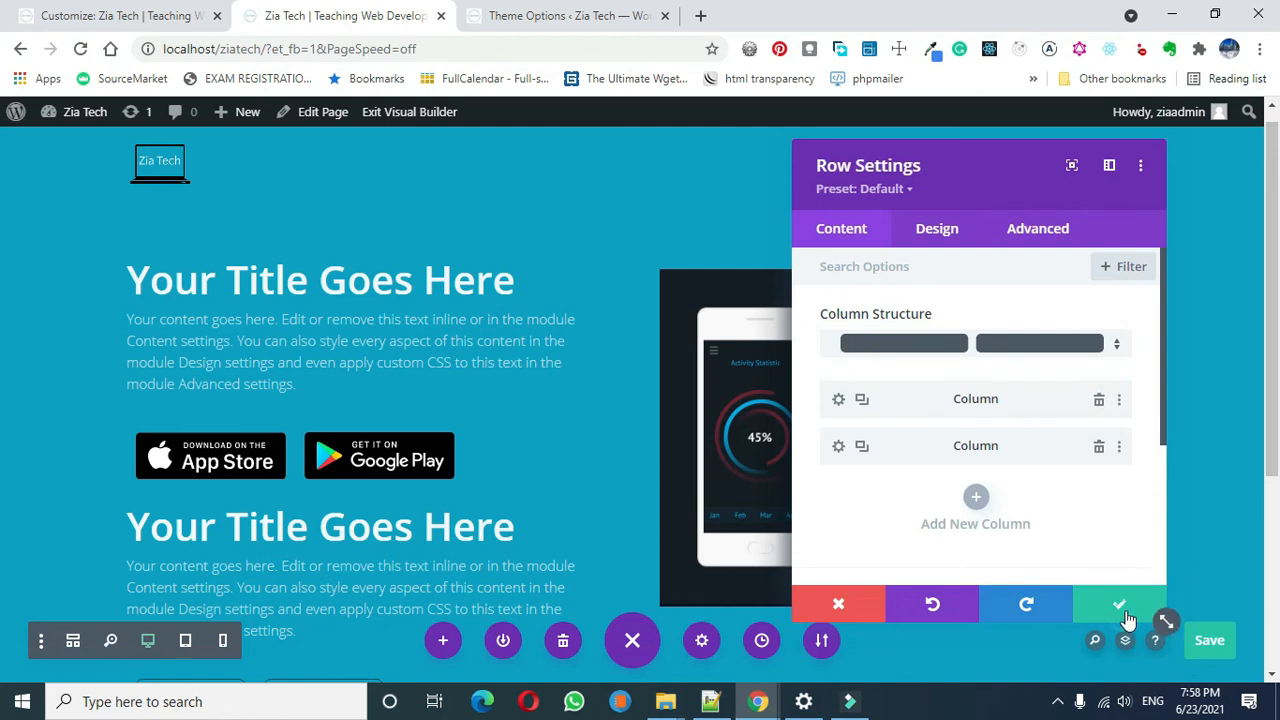
click(1120, 608)
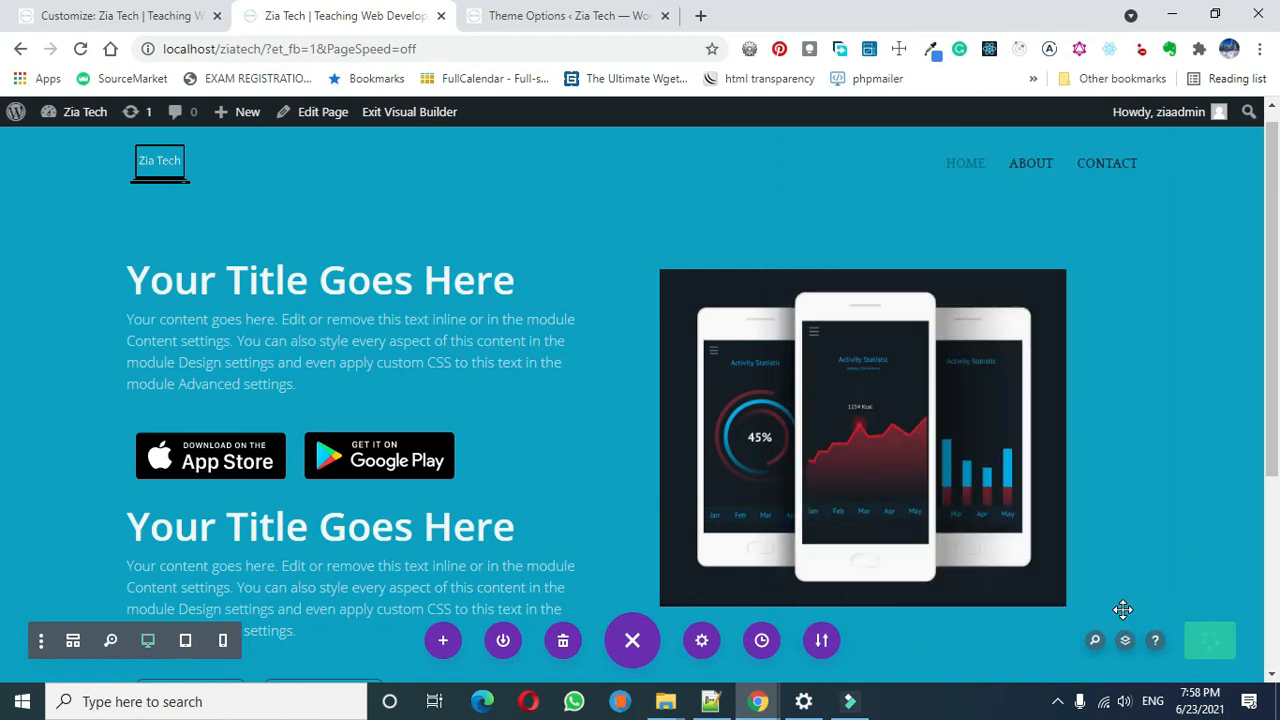
In the page's custom CSS, limit the .et_pb_image rule to the column by prefixing its selector with .header_image_icon
click(701, 641)
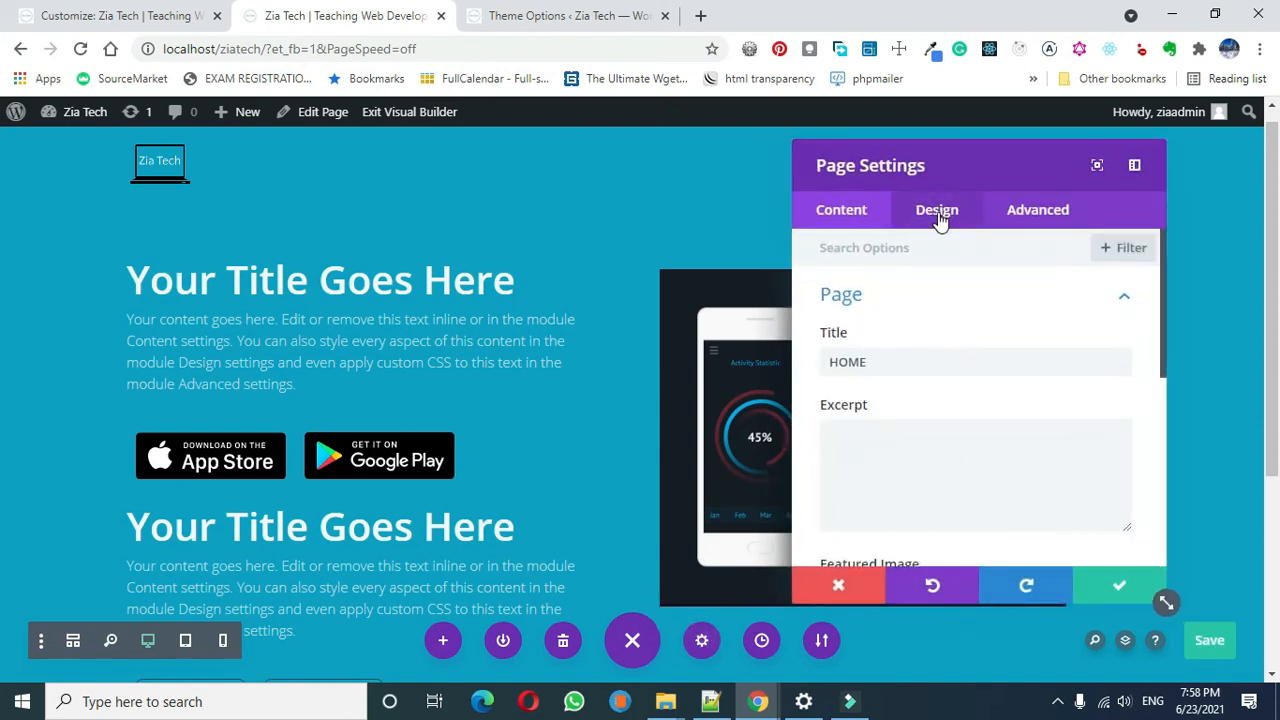
click(1005, 212)
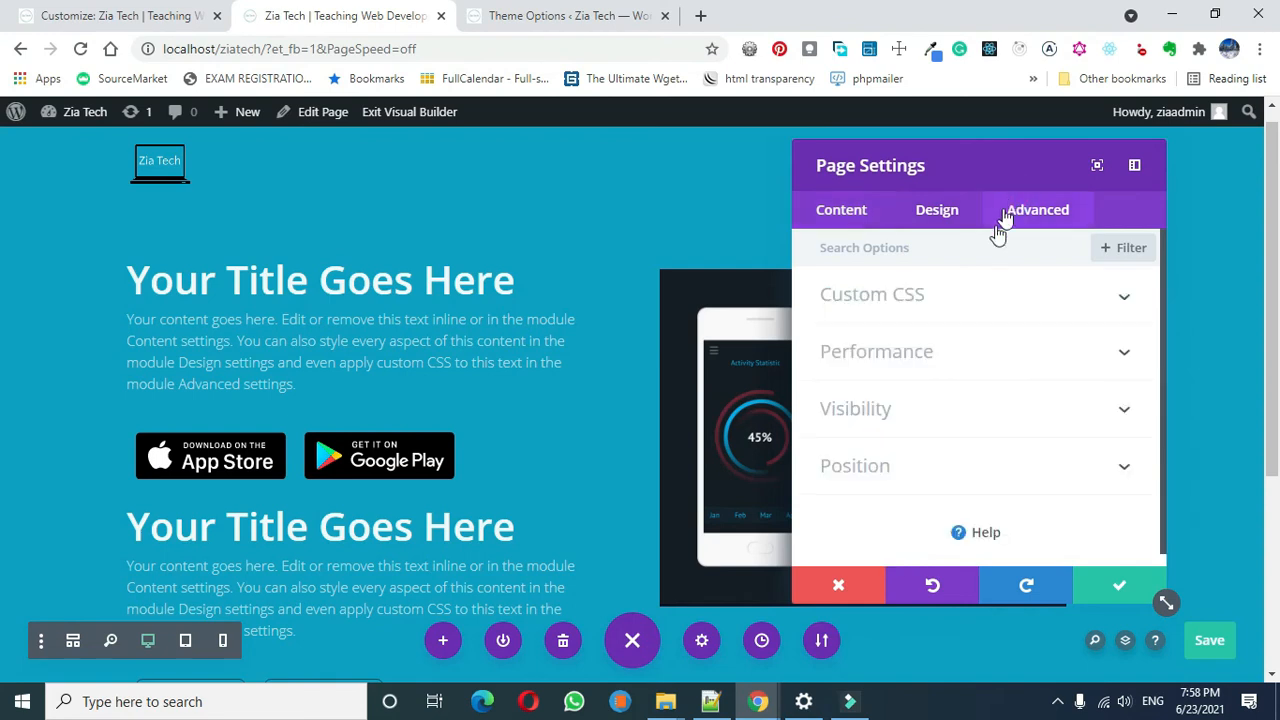
click(898, 296)
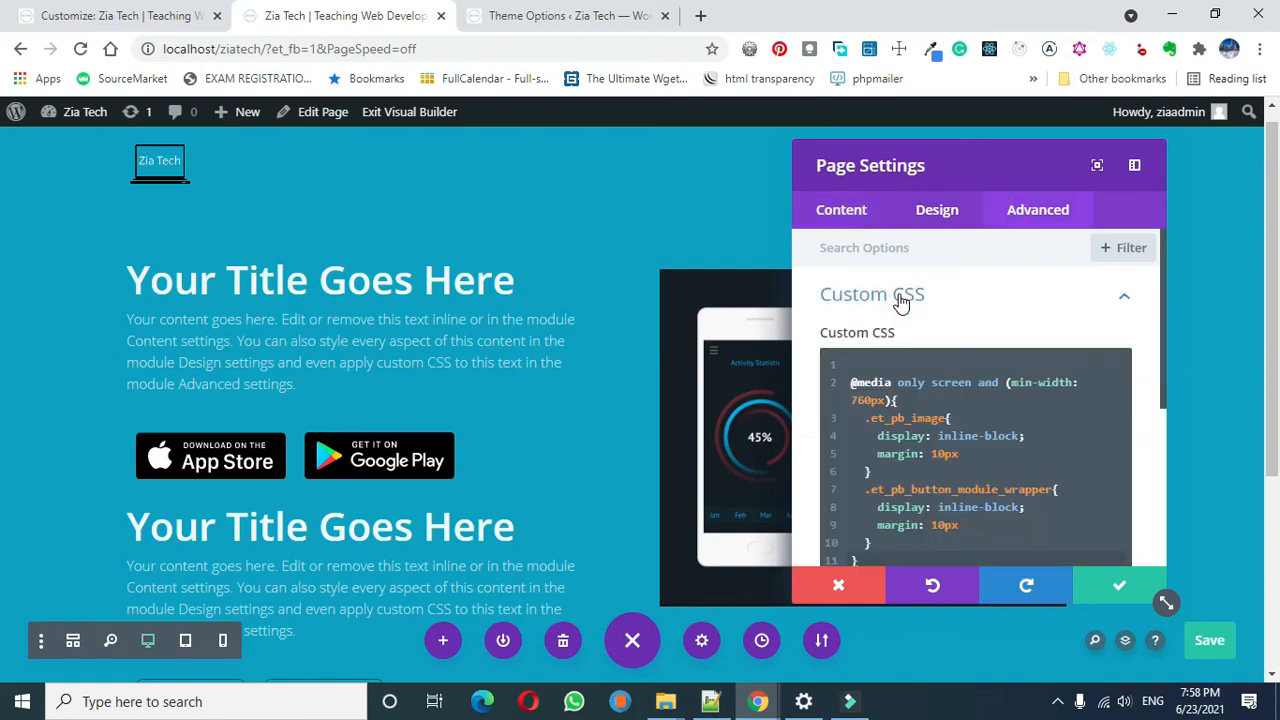
click(864, 420)
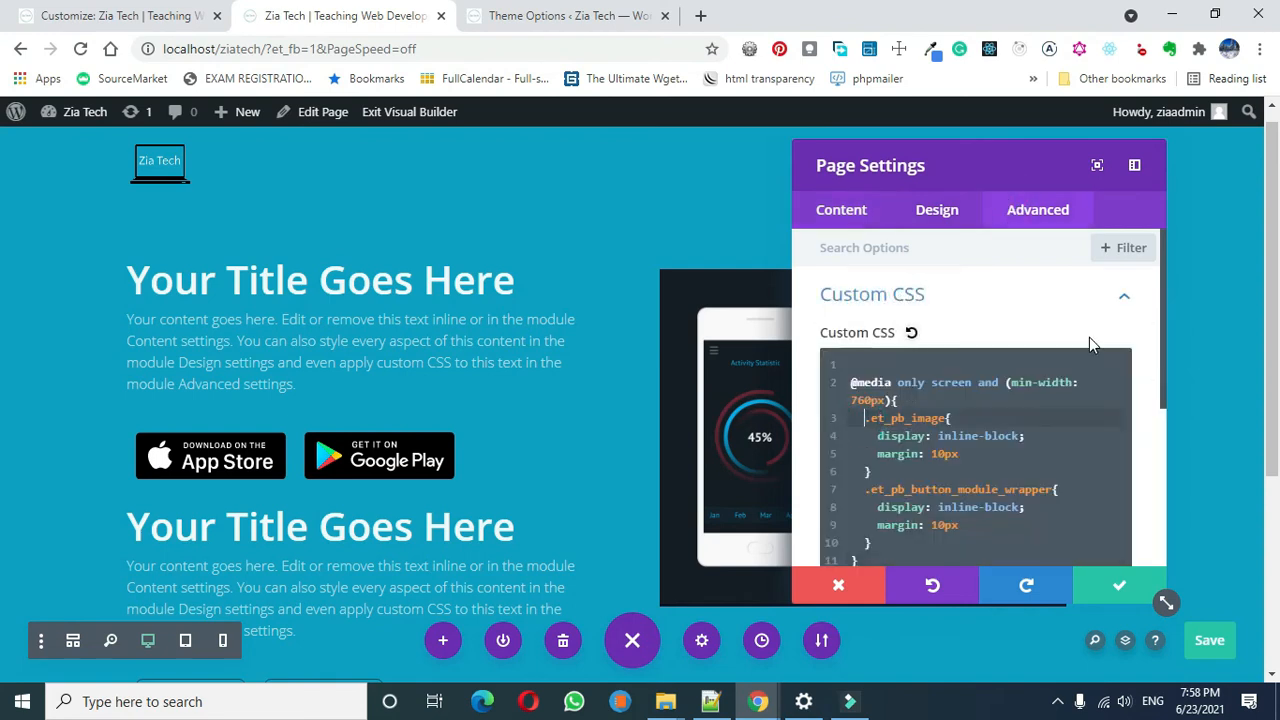
text(.heade)
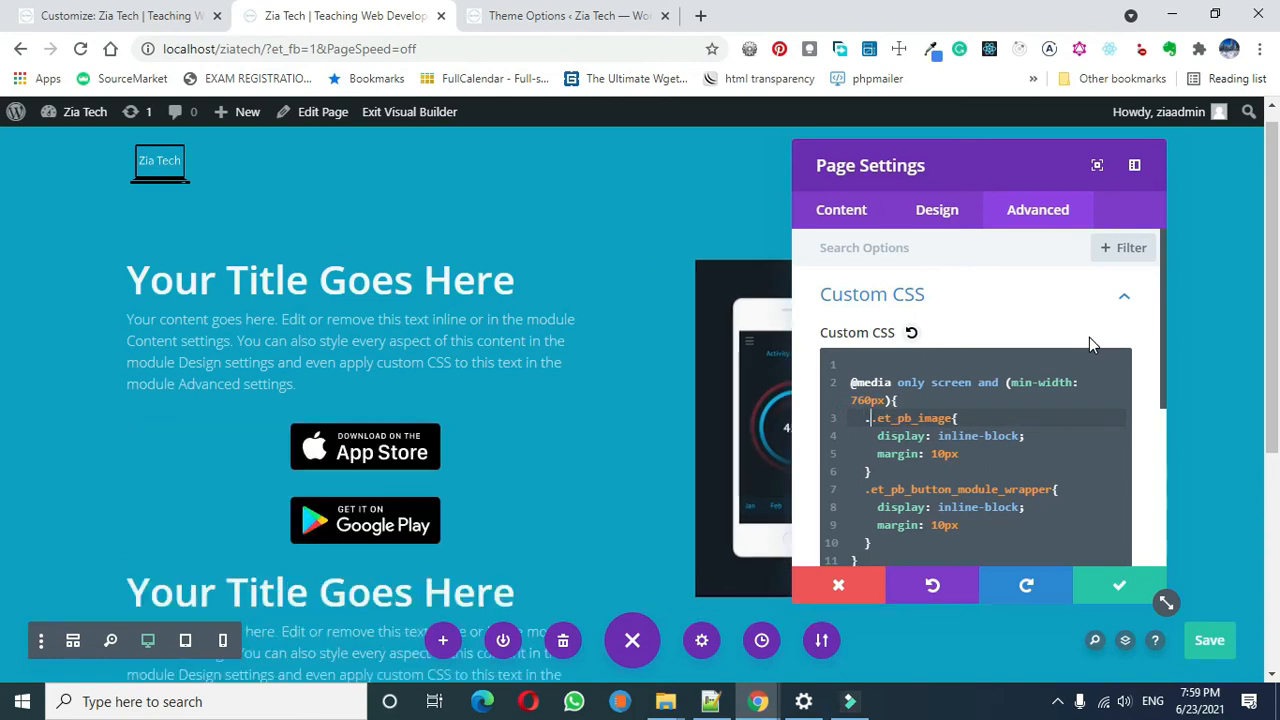
text(r_im)
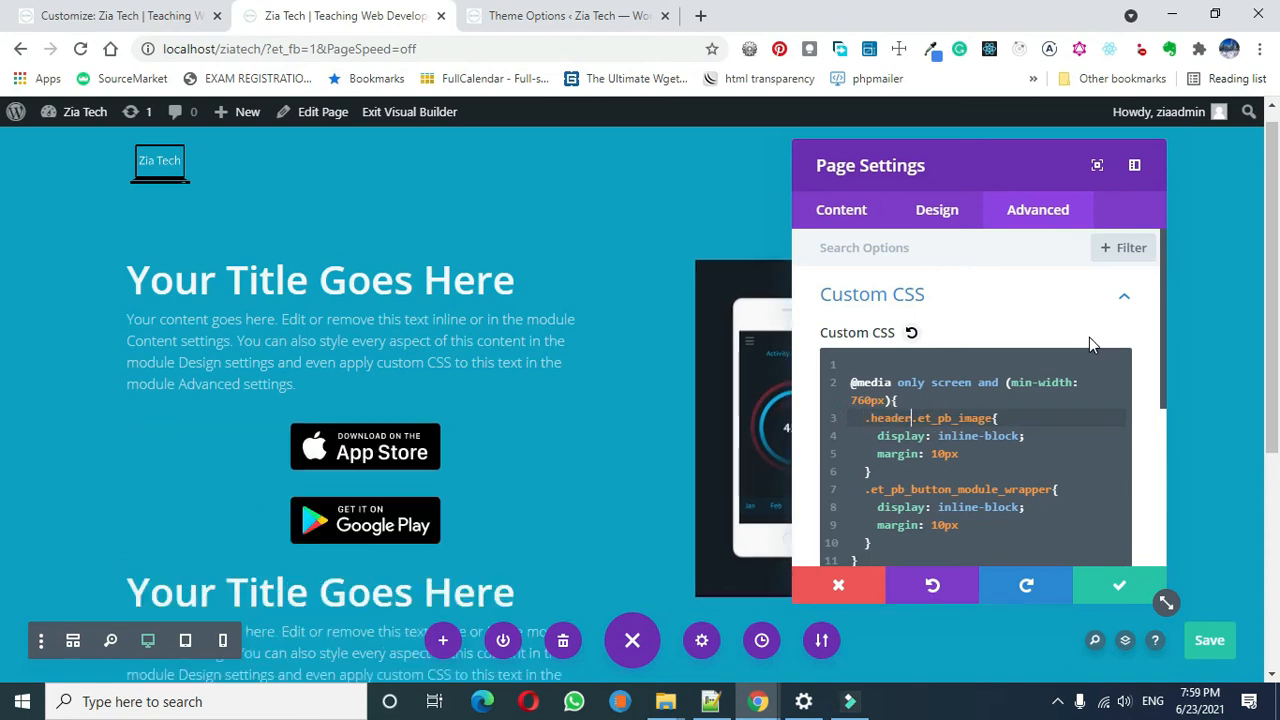
text(age_icon)
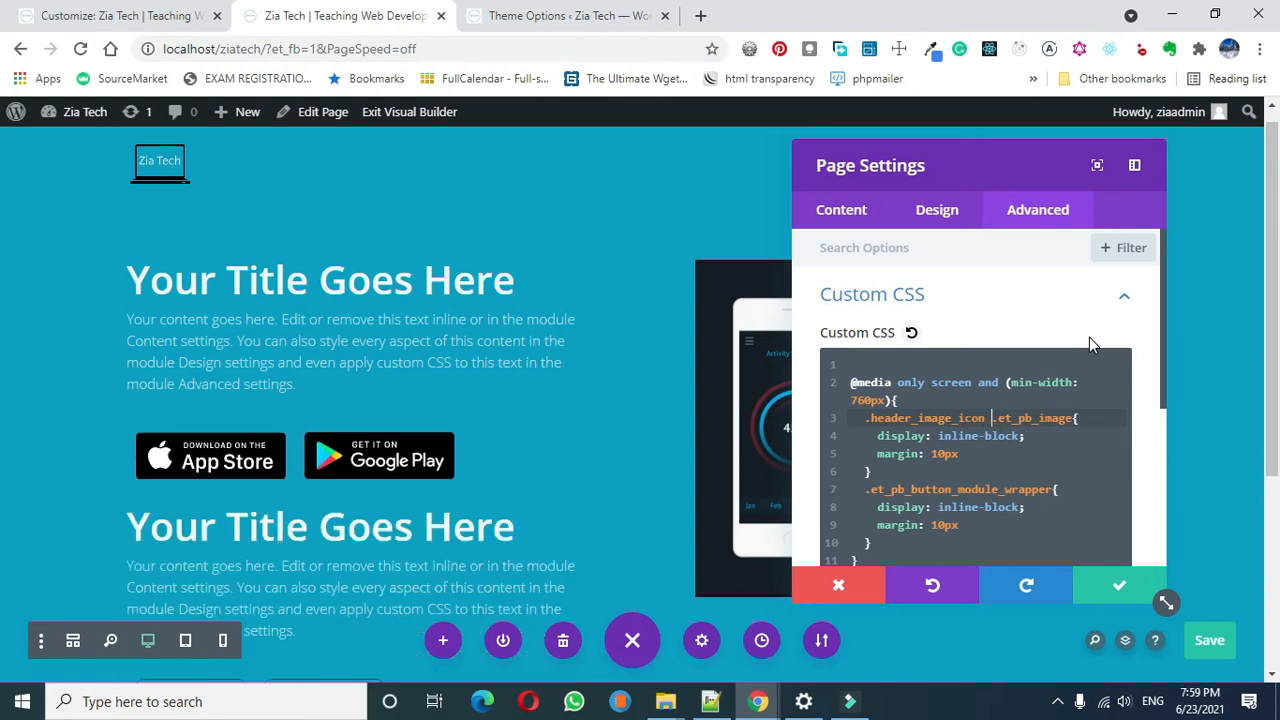
Prefix the .et_pb_button_module_wrapper selector with .header_image_icon, save the page settings, and check the buttons on the page
click(869, 490)
text(.header)
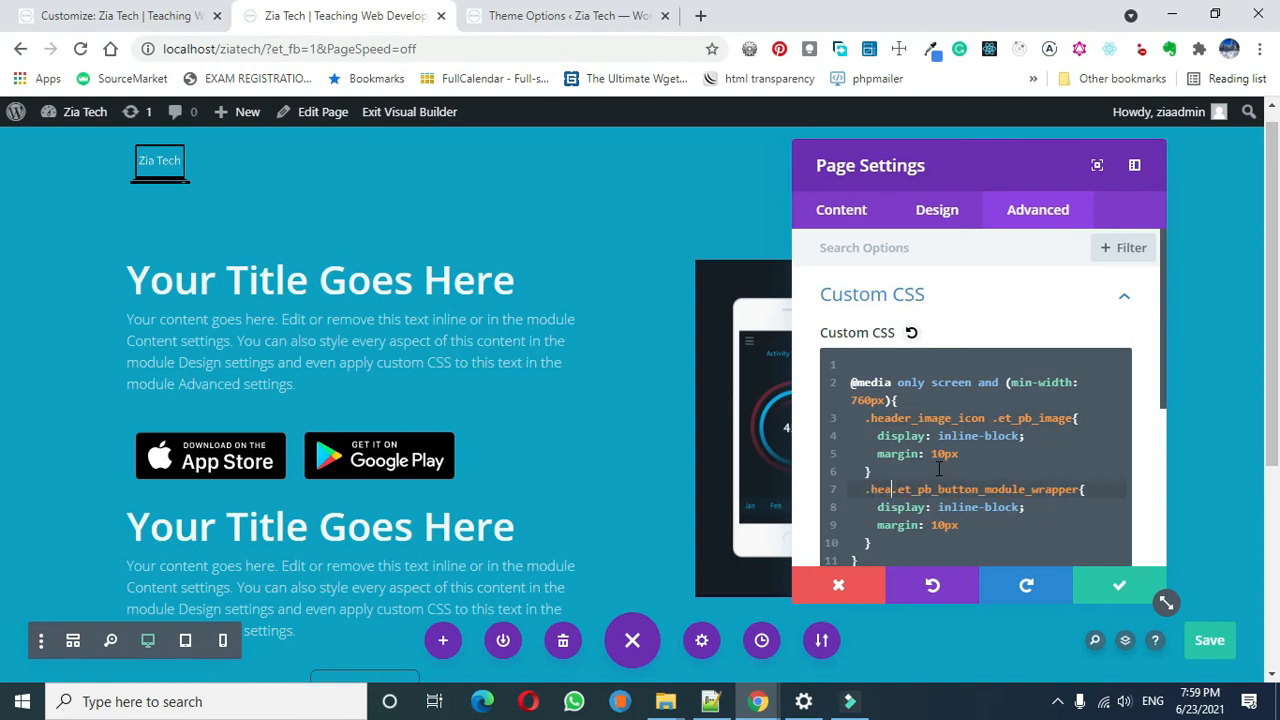
key(BackSpace)
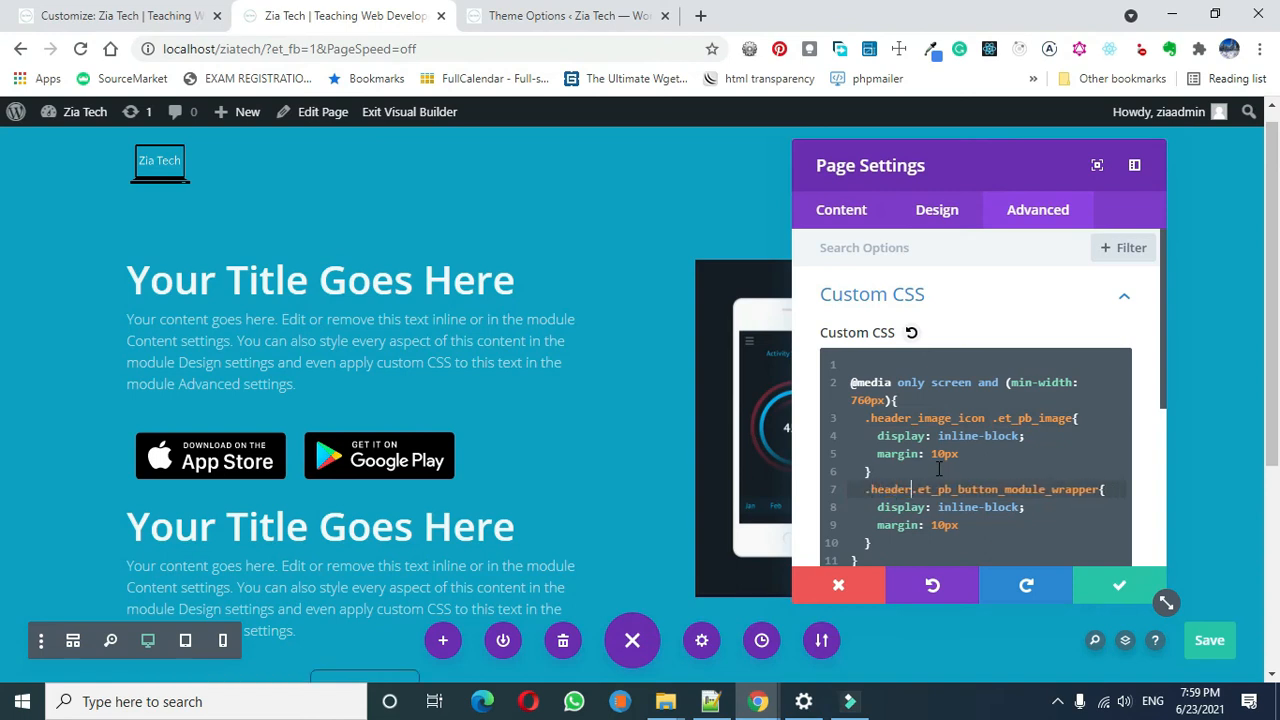
text(_image_)
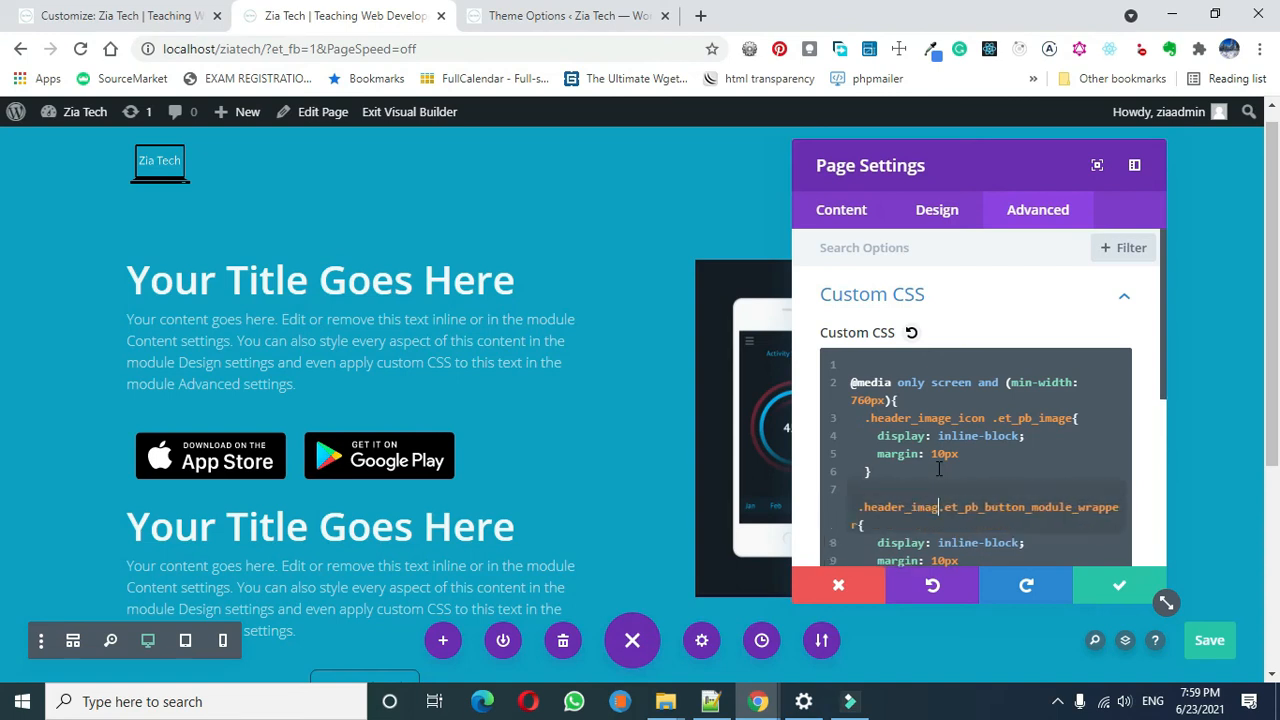
text(icon)
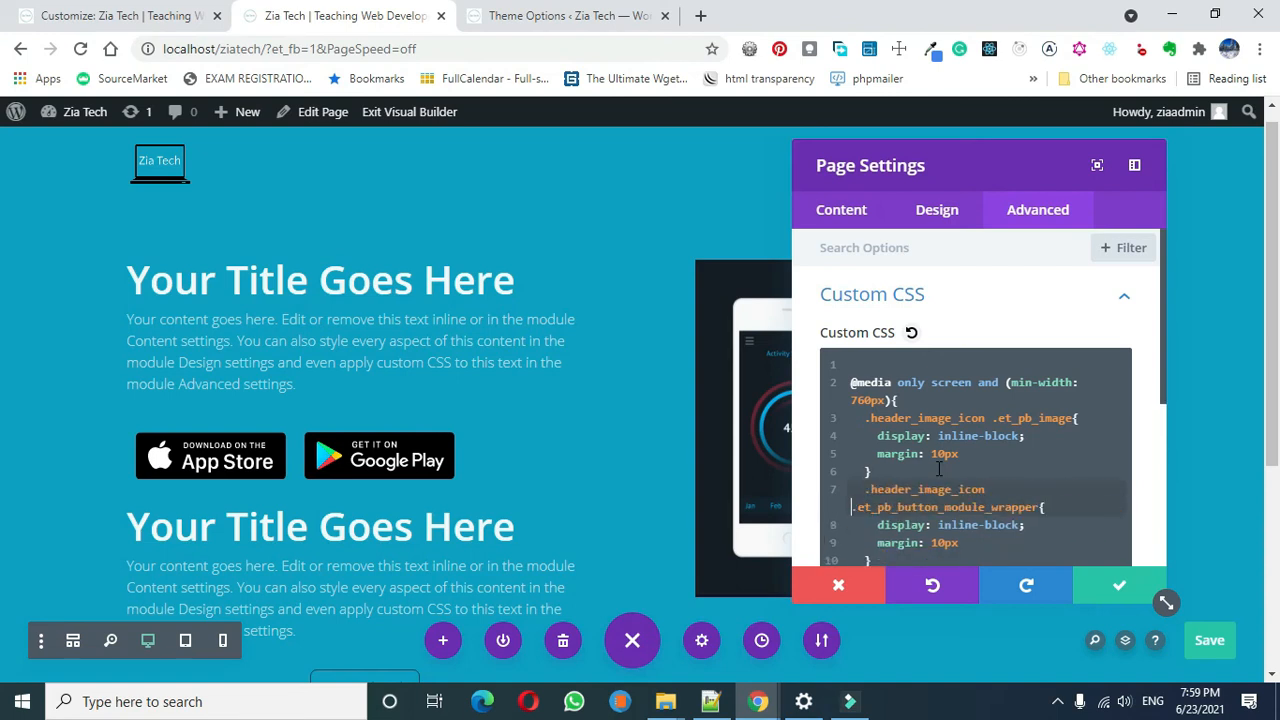
click(1120, 586)
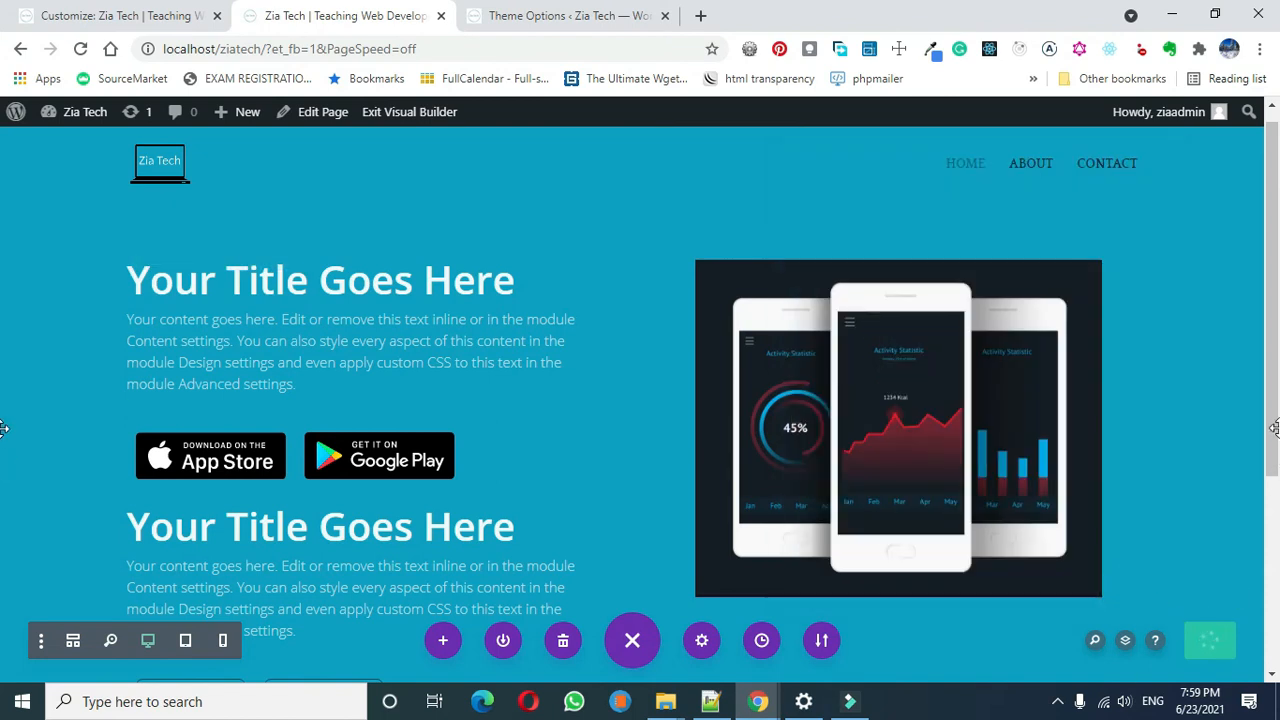
scroll(3, 430, down, 2)
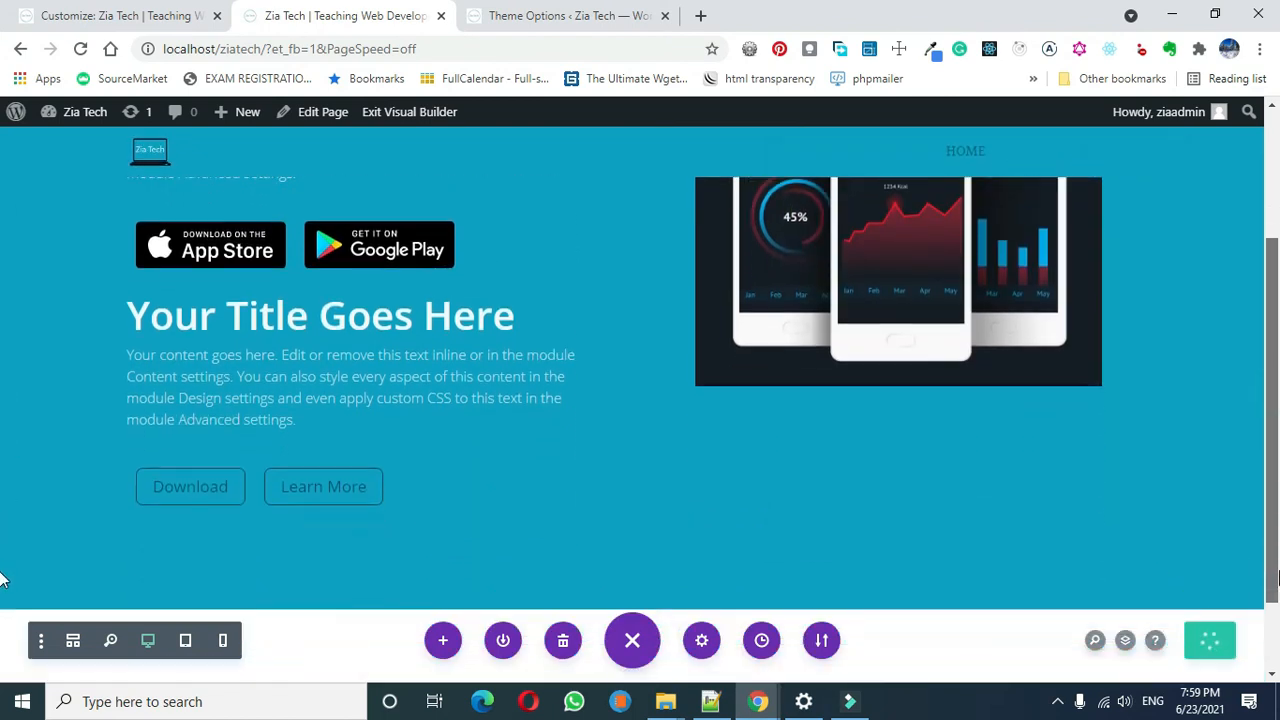
Check the store badges and buttons over the page in the desktop layout, and save the page
scroll(0, 550, up, 1)
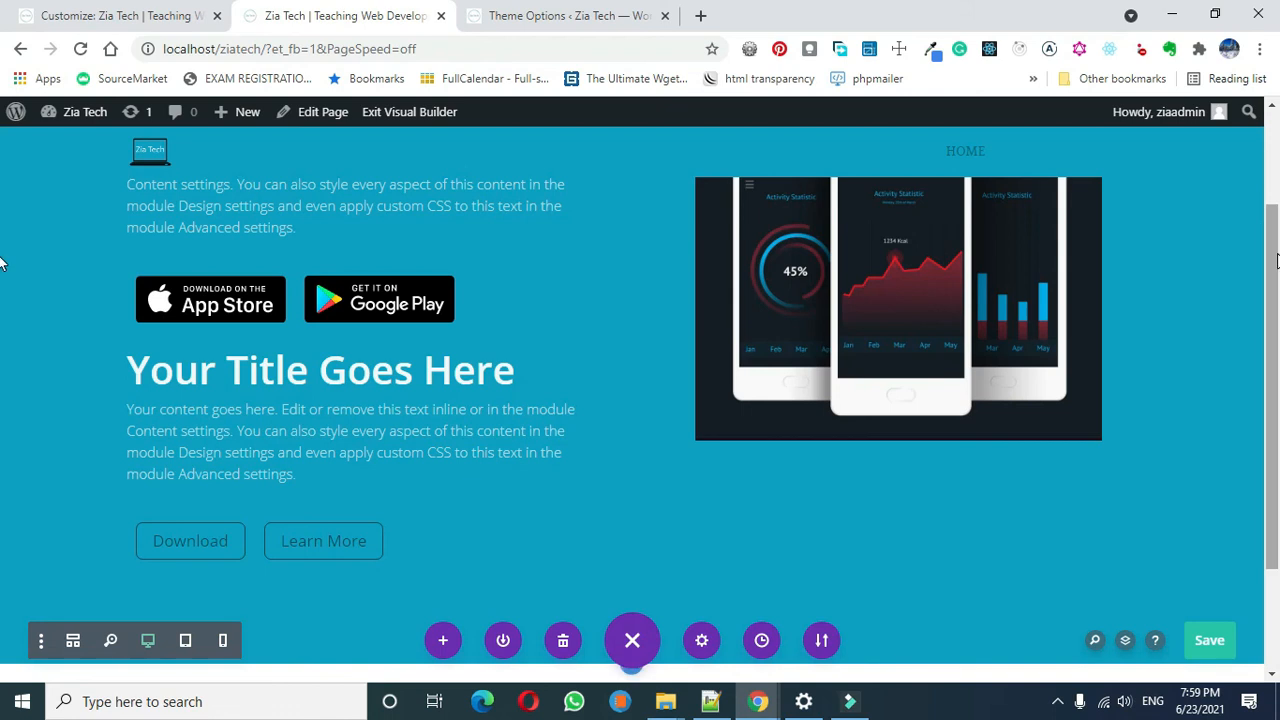
scroll(1, 220, up, 1)
drag(1278, 187, 1278, 155)
scroll(5, 250, down, 1)
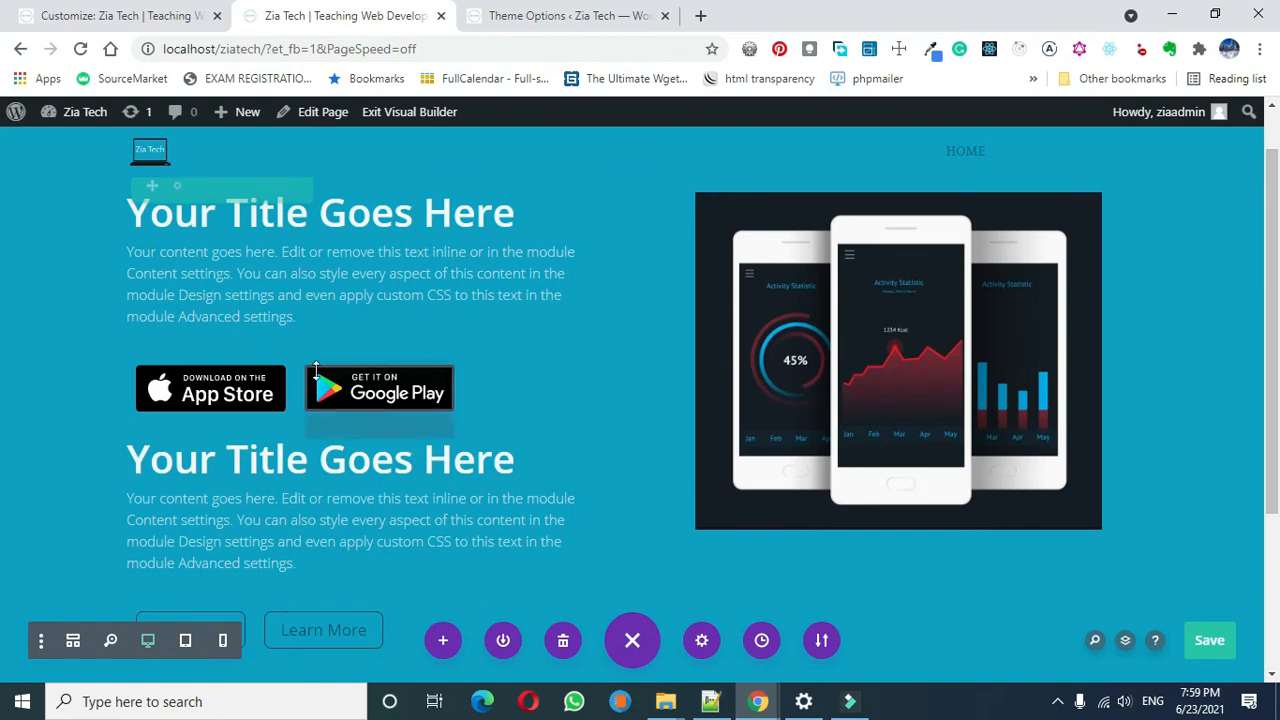
key(ctrl+s)
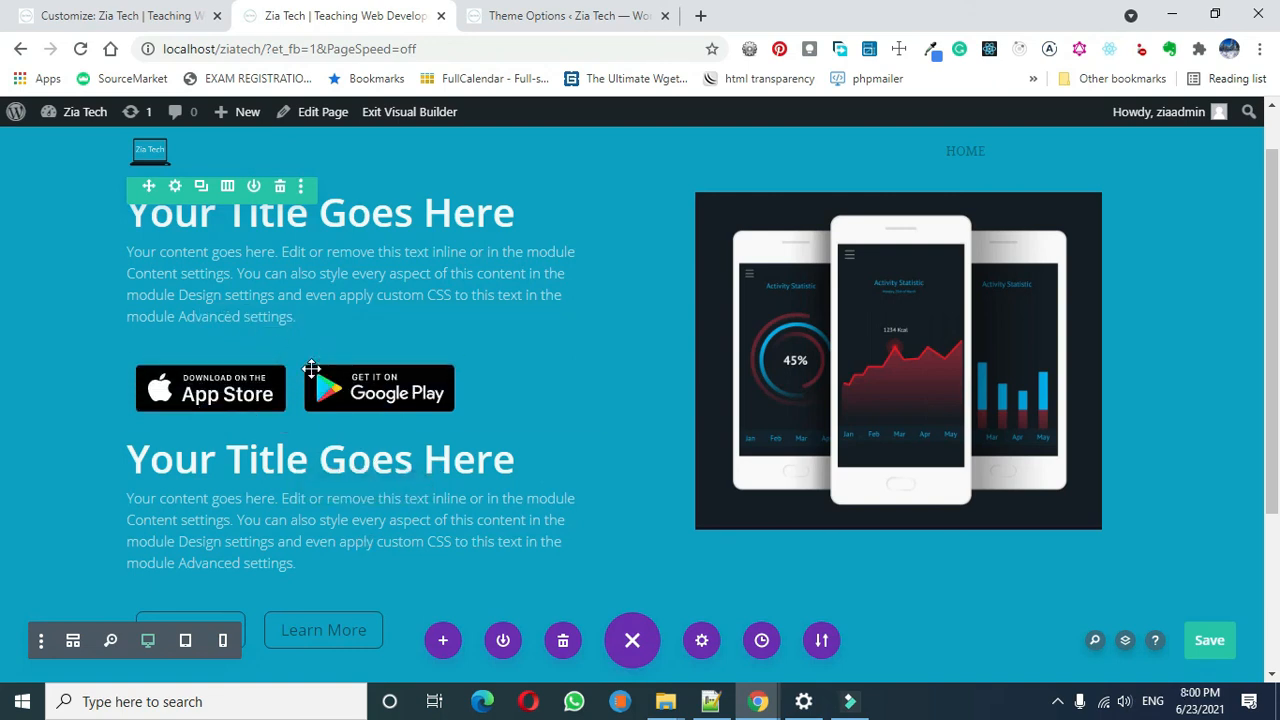
Replace the CSS class of the row's first column with header_image_button
click(176, 188)
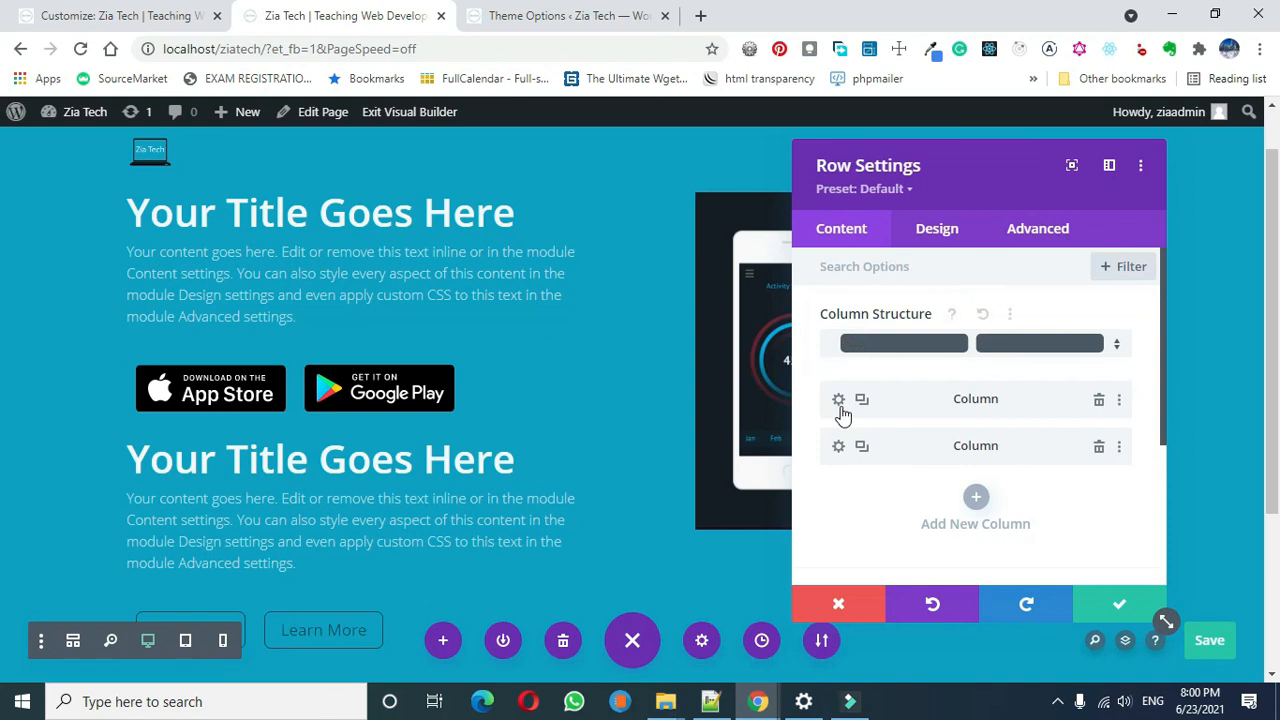
click(838, 399)
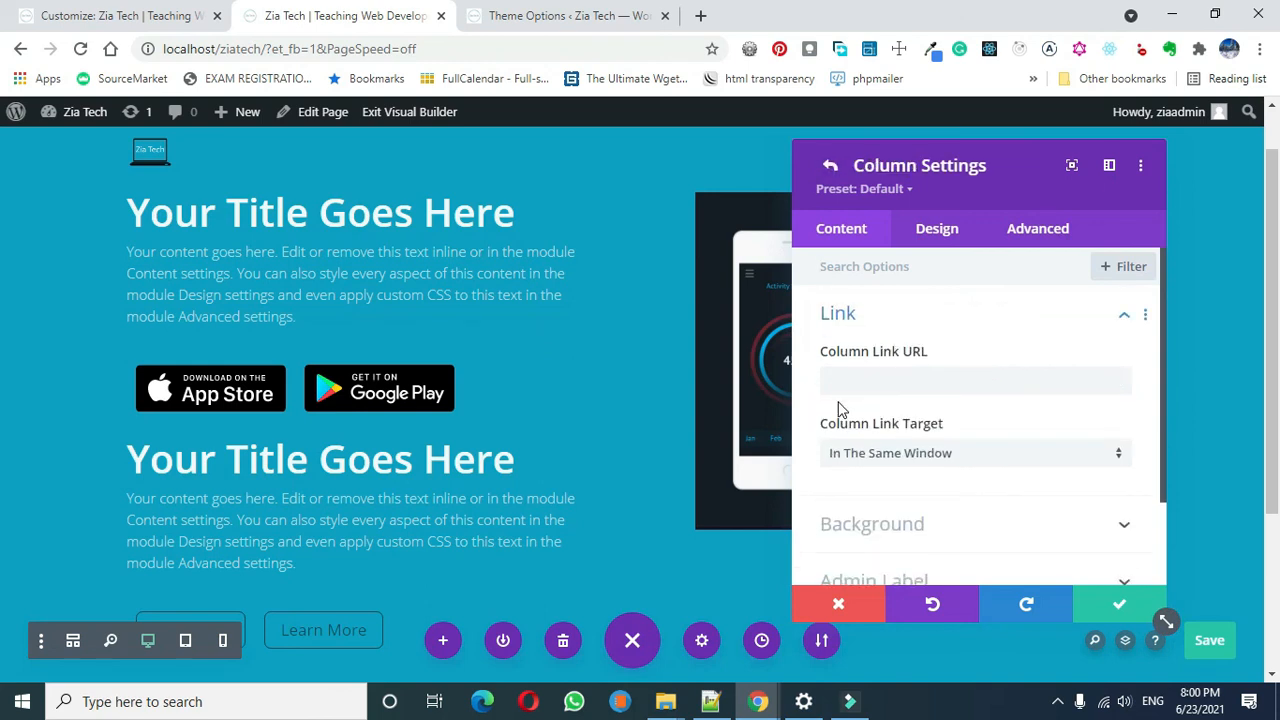
click(1001, 238)
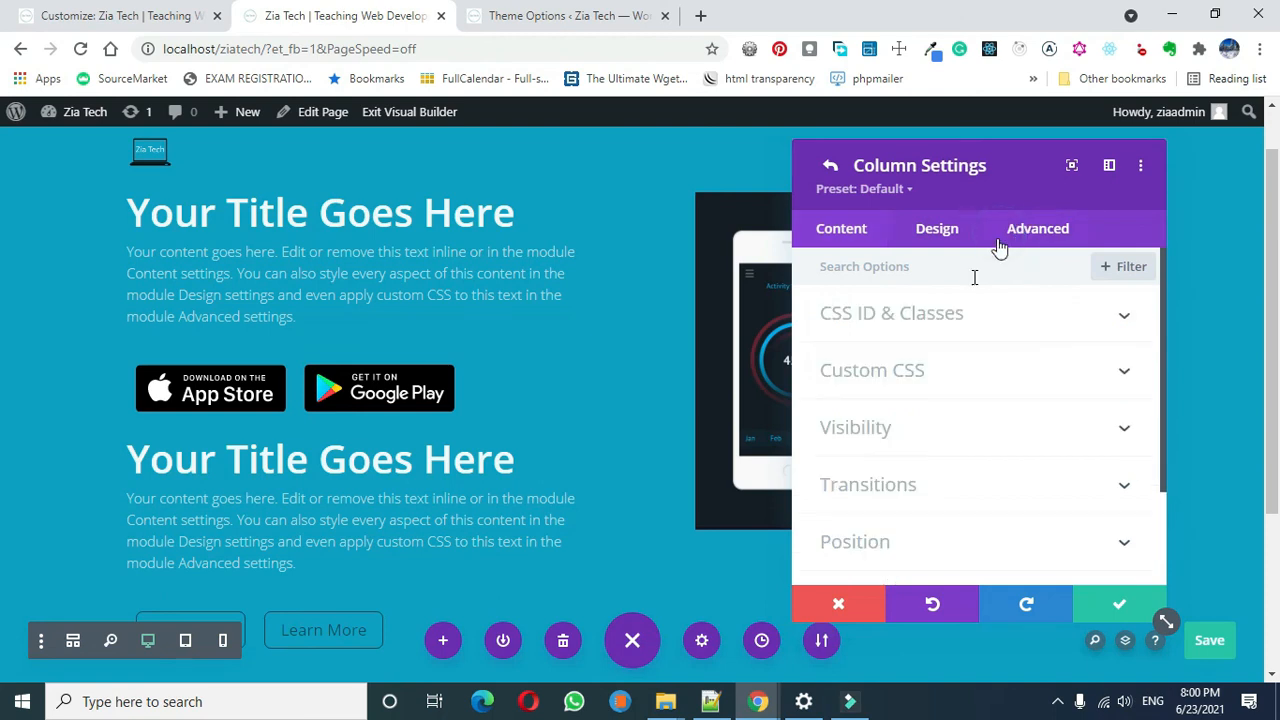
click(941, 318)
double_click(940, 453)
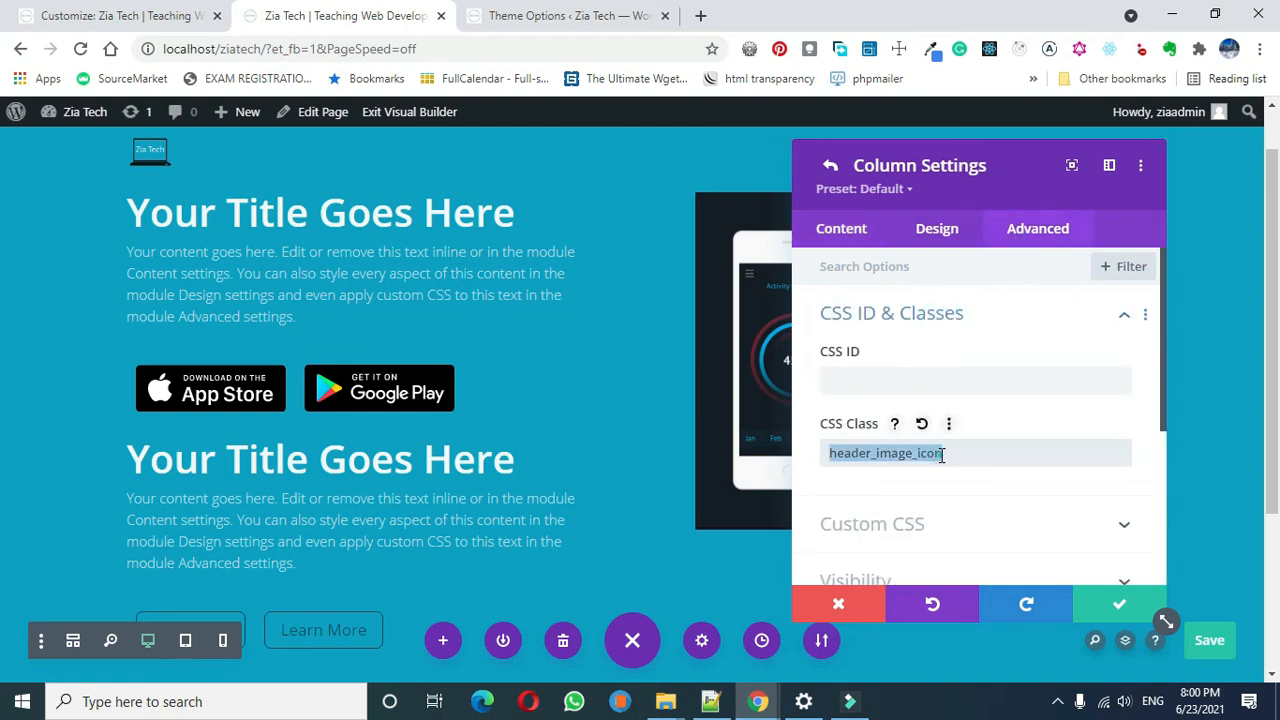
key(BackSpace)
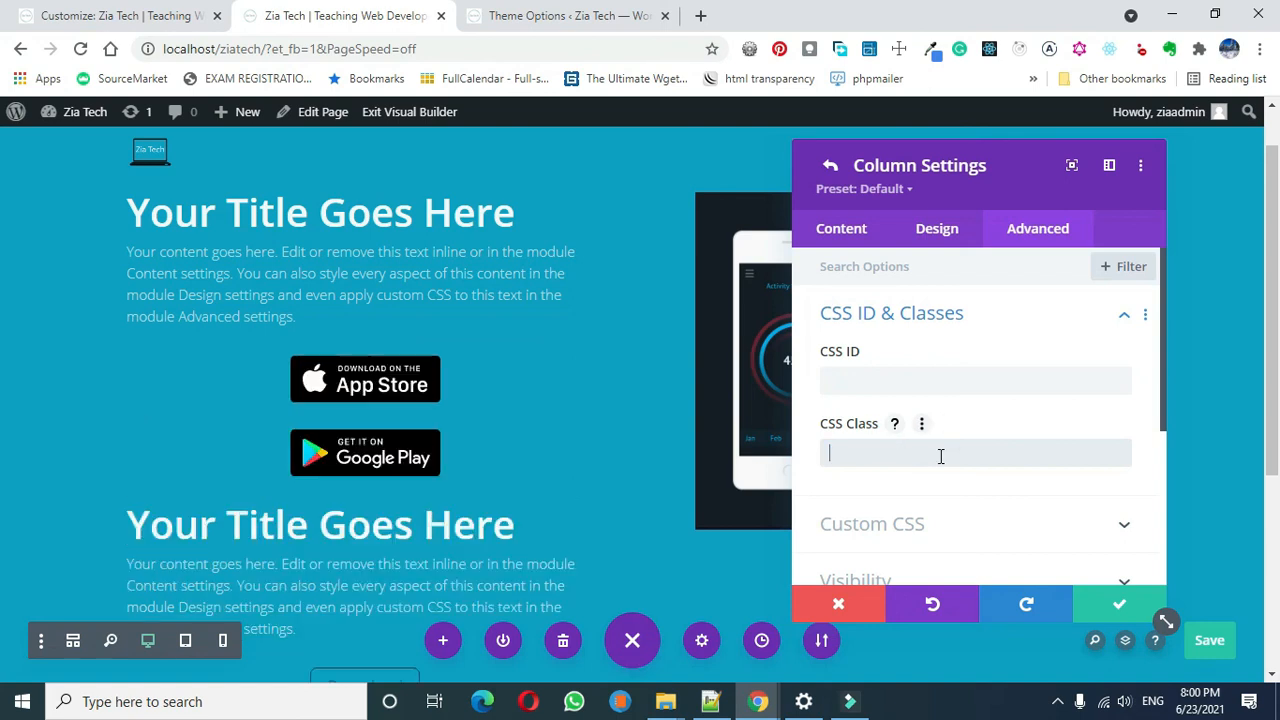
text(header_image_button)
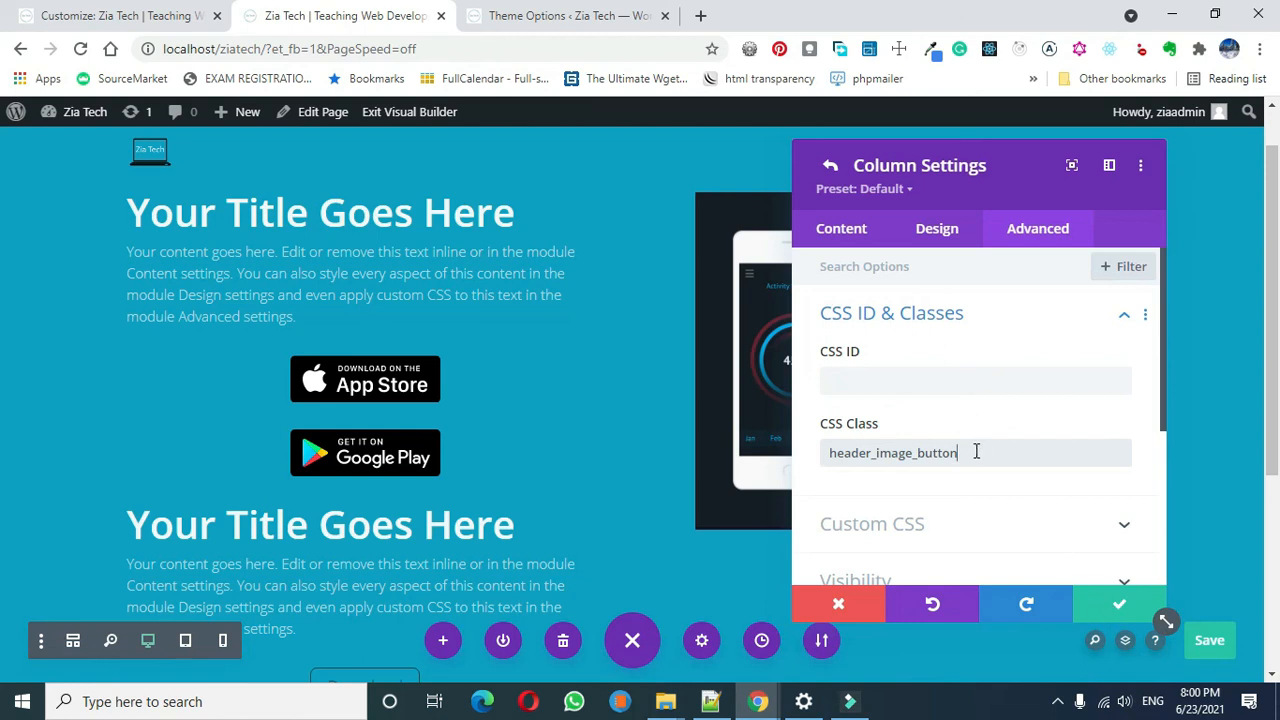
Copy the column's CSS class name, and save the column and row settings
double_click(976, 452)
key(ctrl+c)
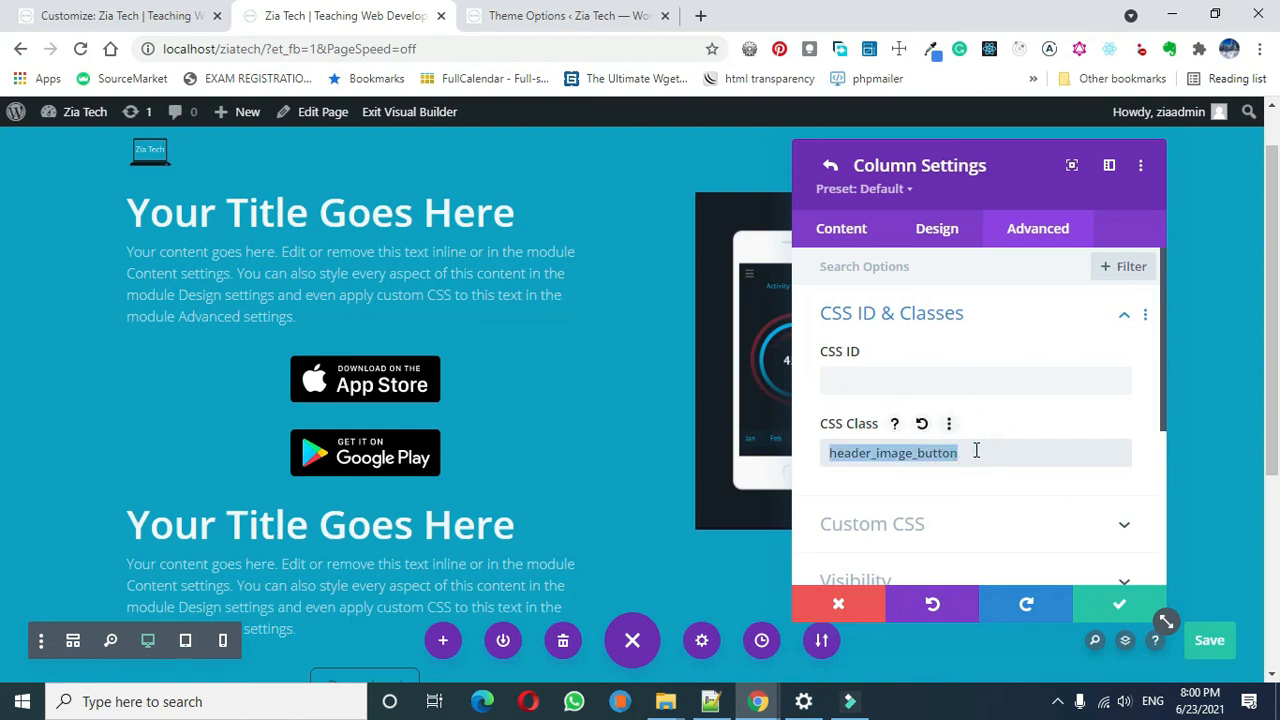
click(1114, 608)
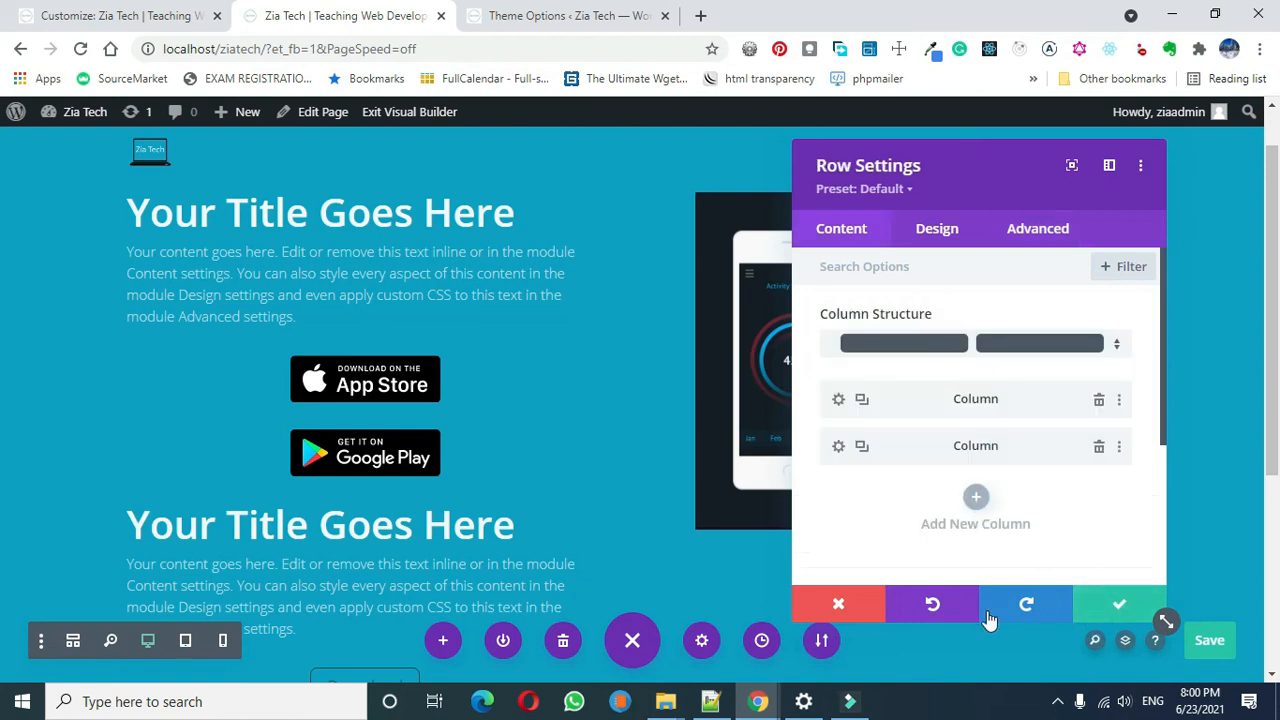
click(1110, 605)
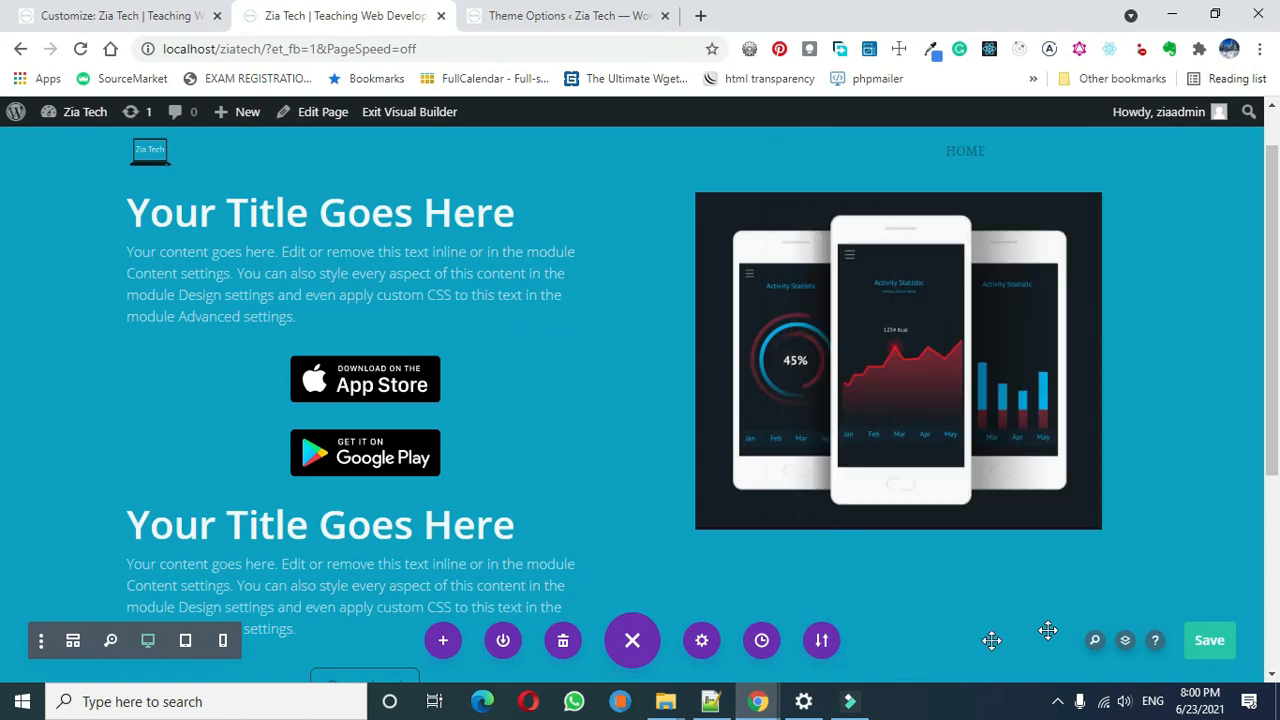
In the page's custom CSS, change the class prefix of the .et_pb_image selector to .header_image_button
click(701, 644)
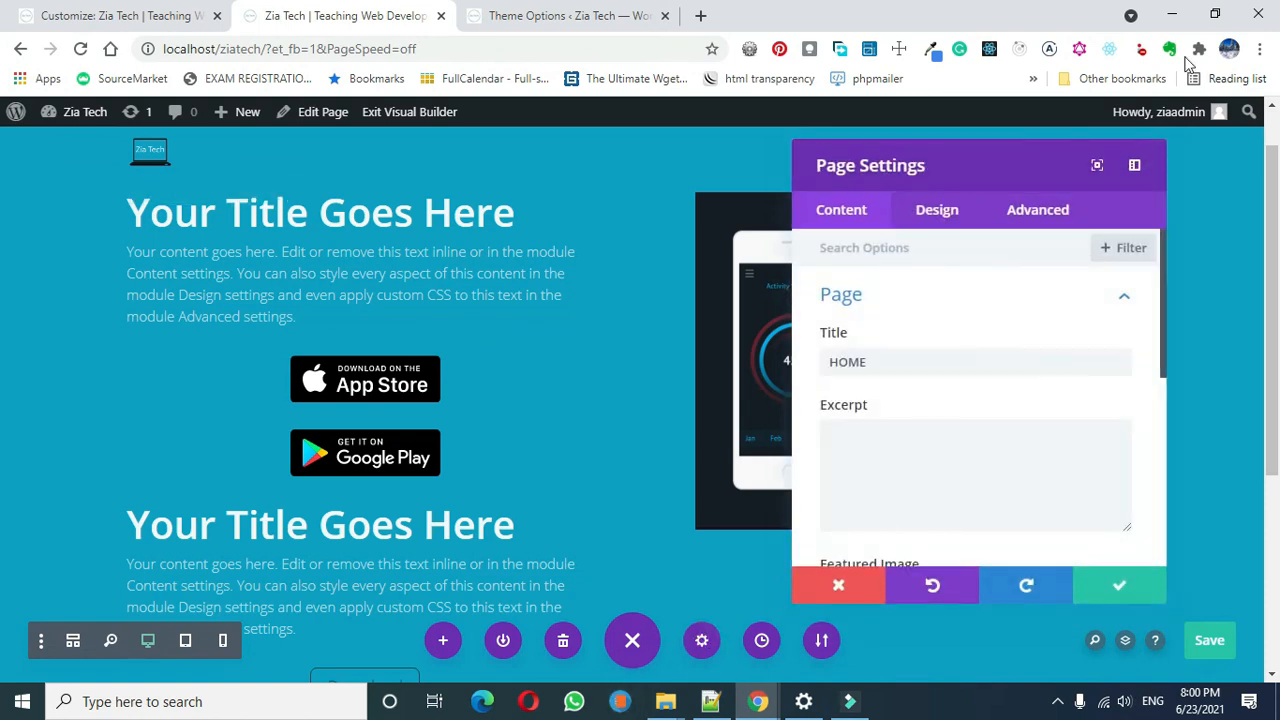
click(1040, 214)
click(952, 296)
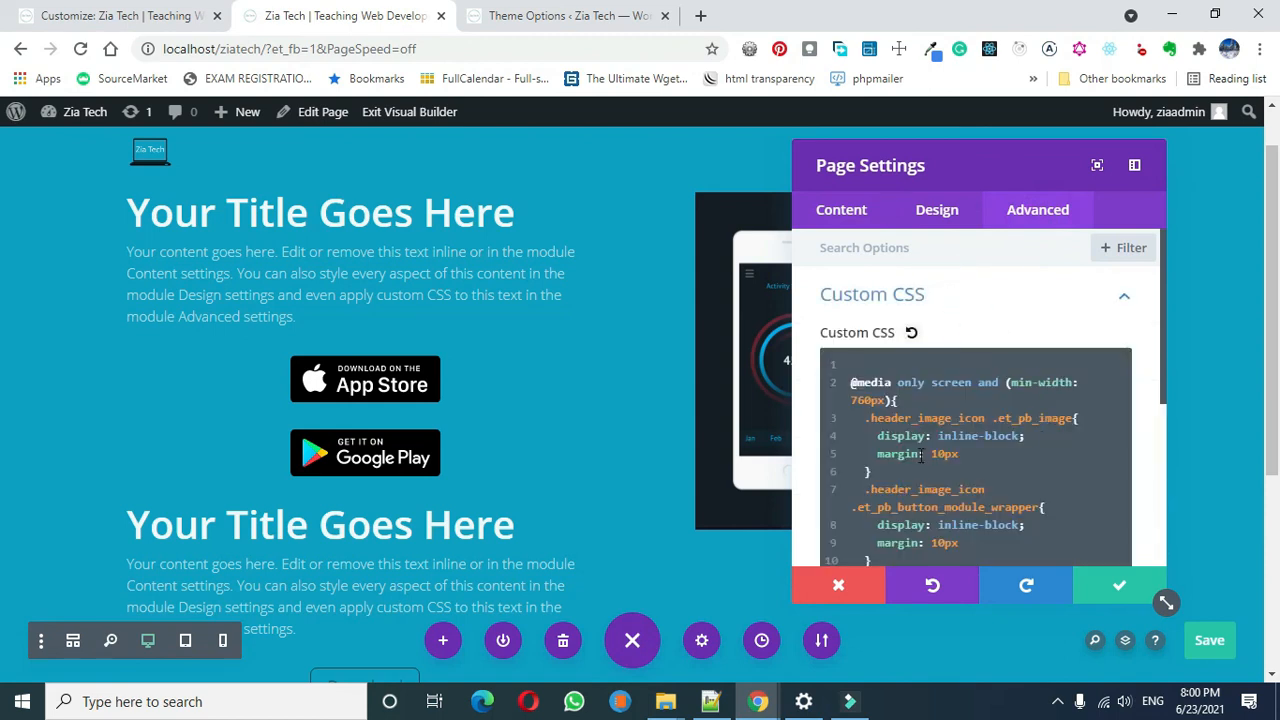
double_click(975, 418)
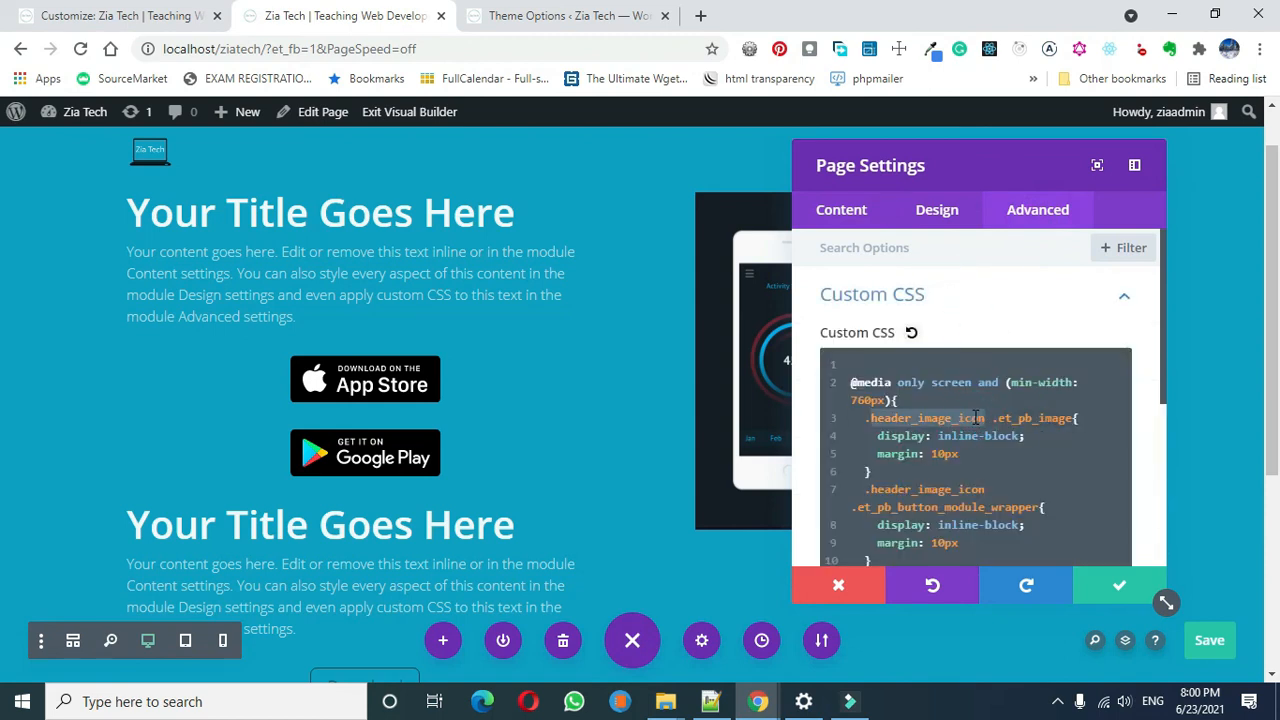
key(BackSpace)
key(ctrl+v)
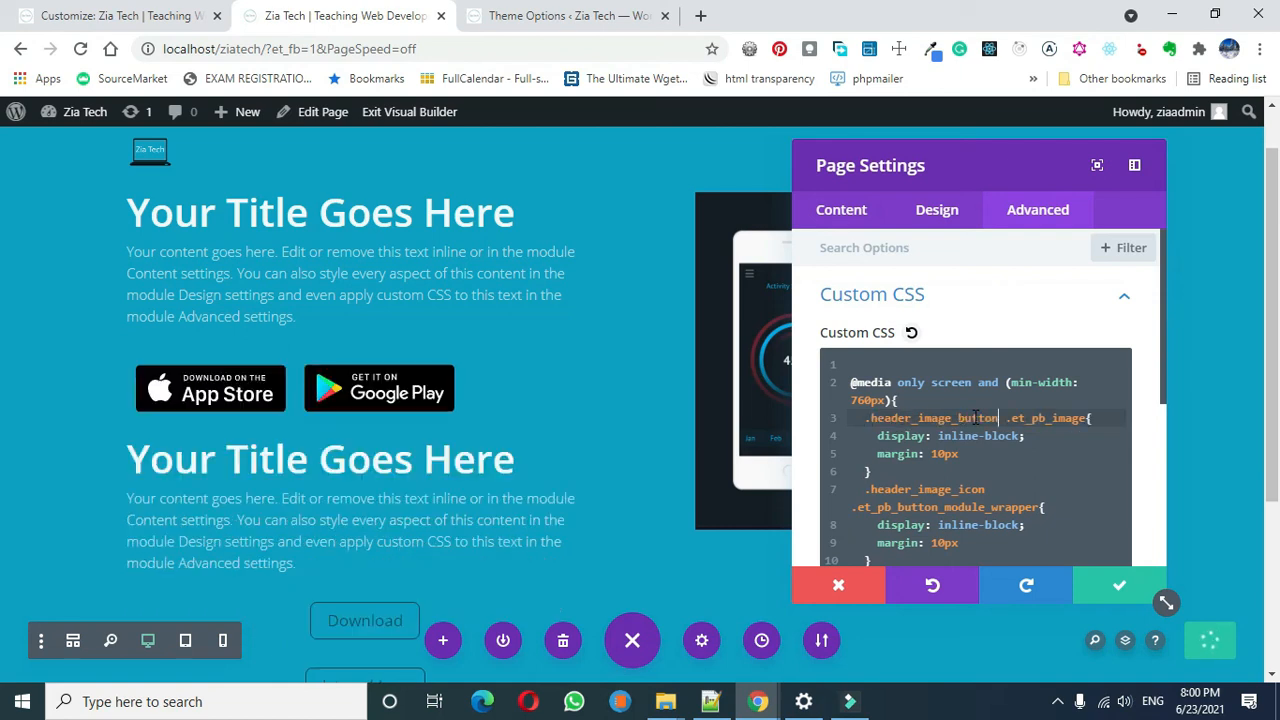
Change the prefix of the .et_pb_button_module_wrapper selector to .header_image_button, and save the page settings
double_click(975, 489)
key(ctrl+v)
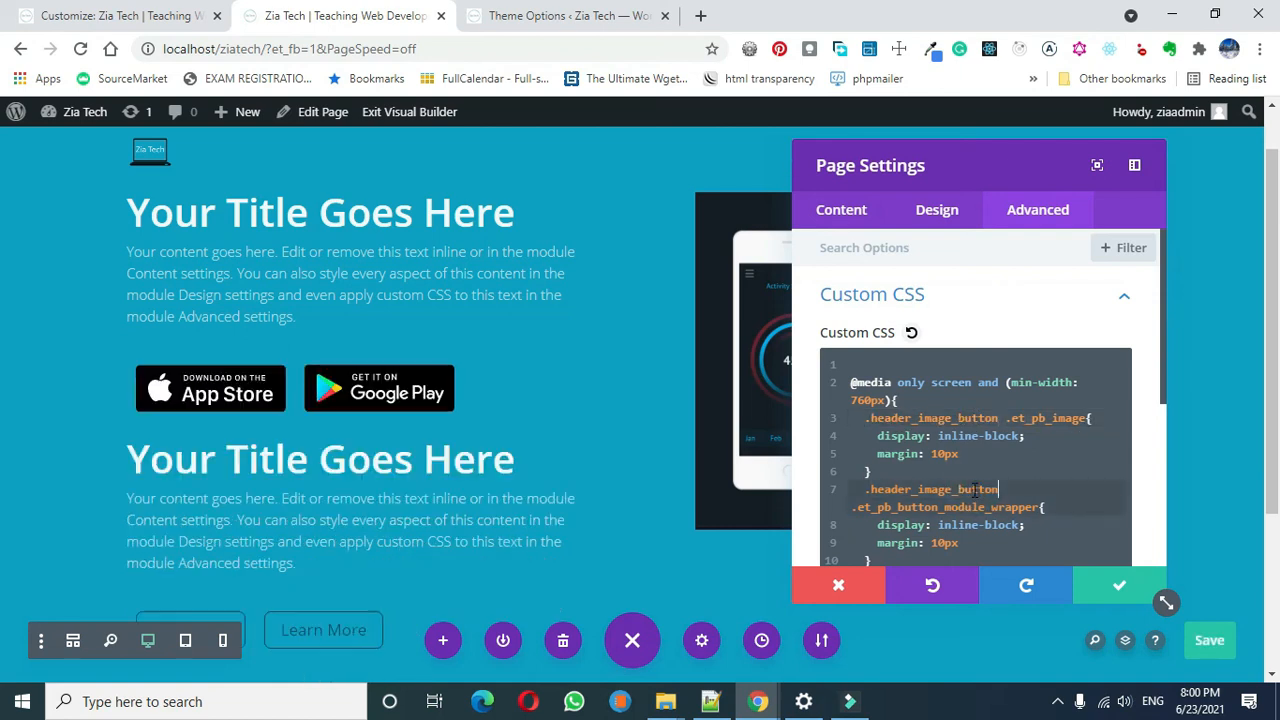
click(1112, 585)
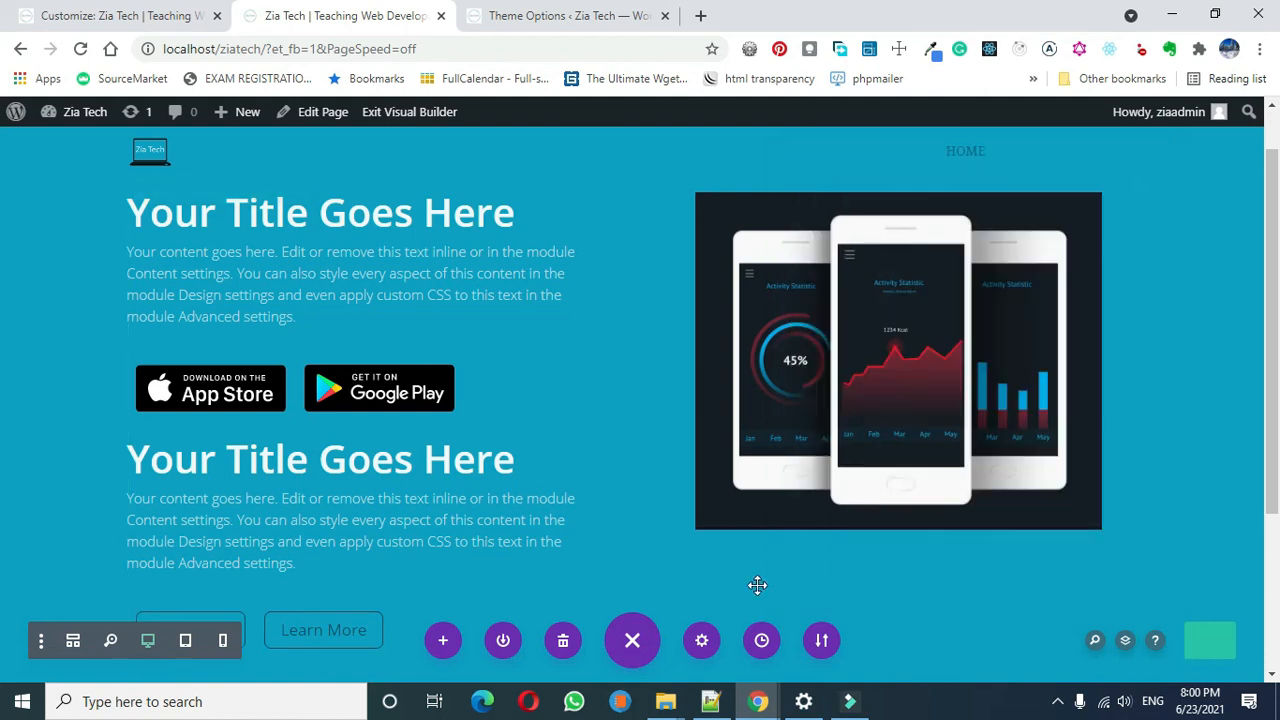
mouse_move(342, 650)
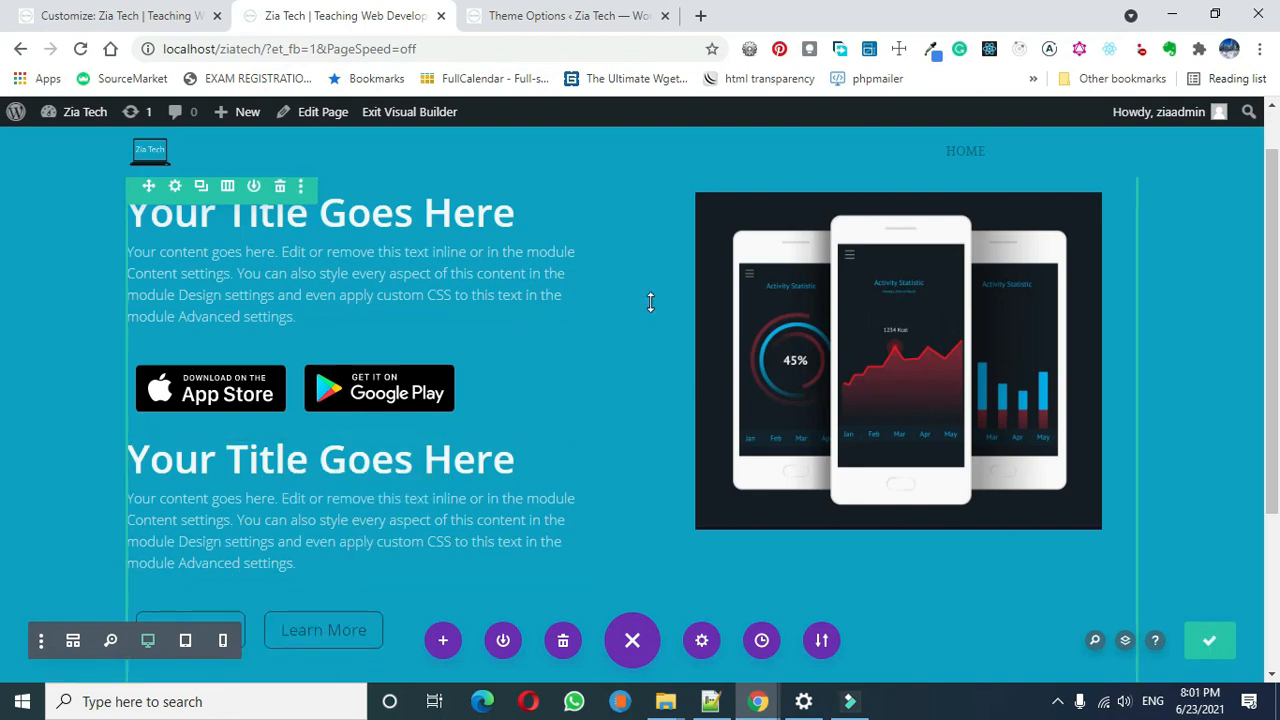
mouse_move(1057, 273)
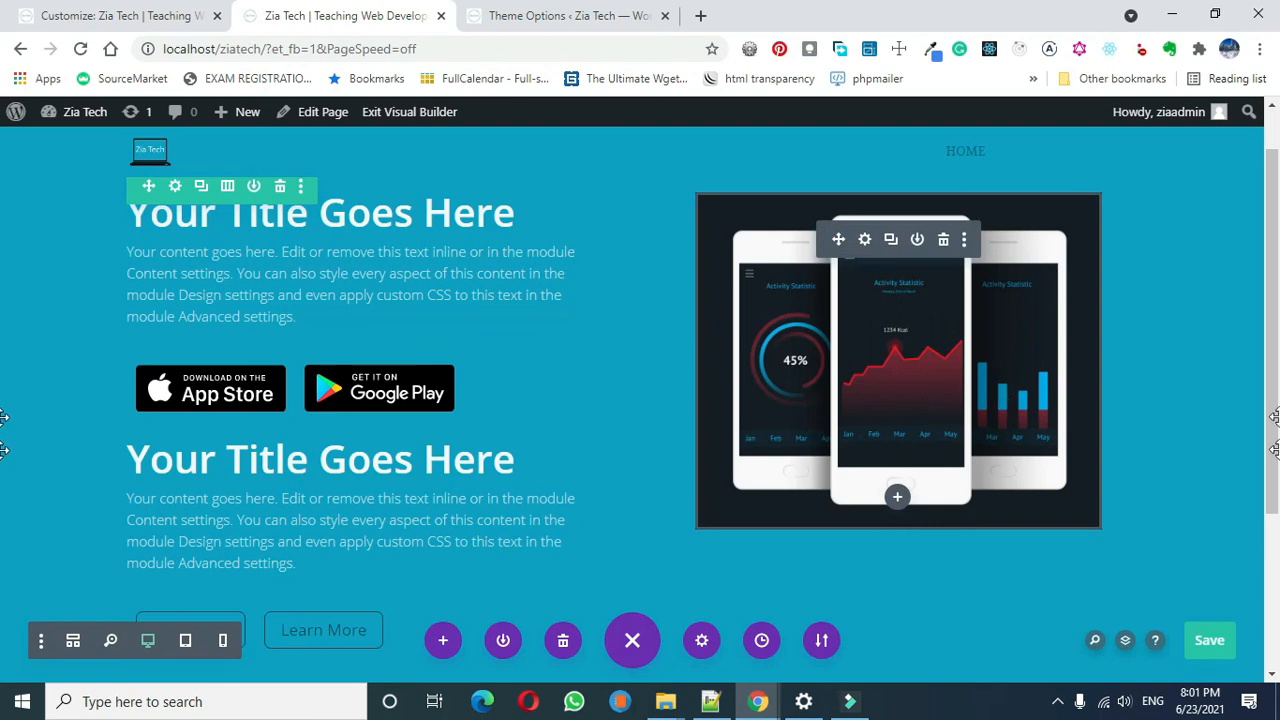